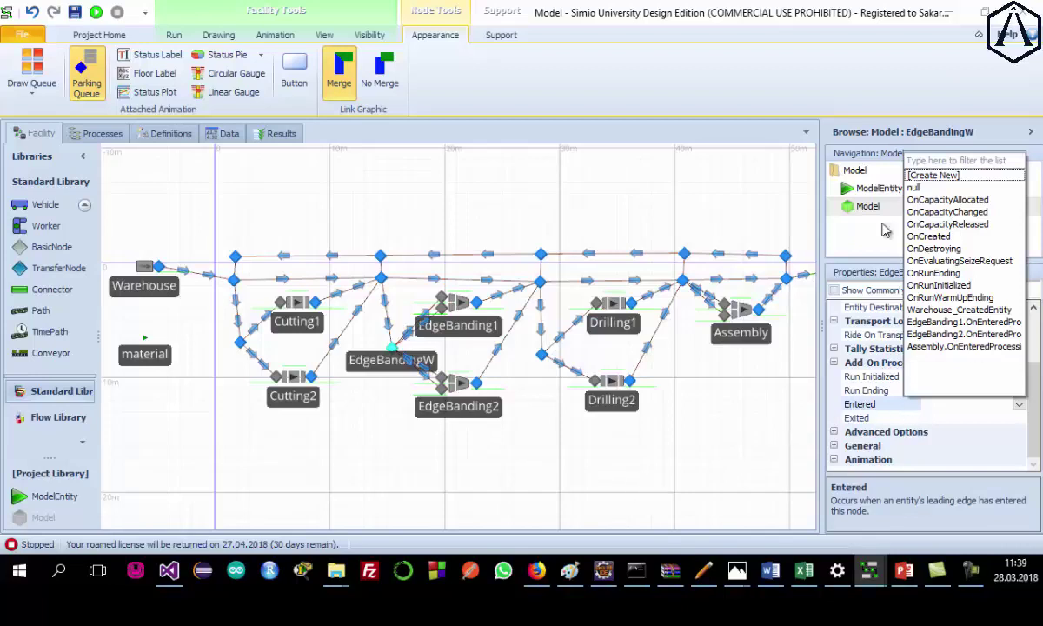
Create a new Entered add-on process for the EdgeBandingW node and open the model's process logic.
click(932, 175)
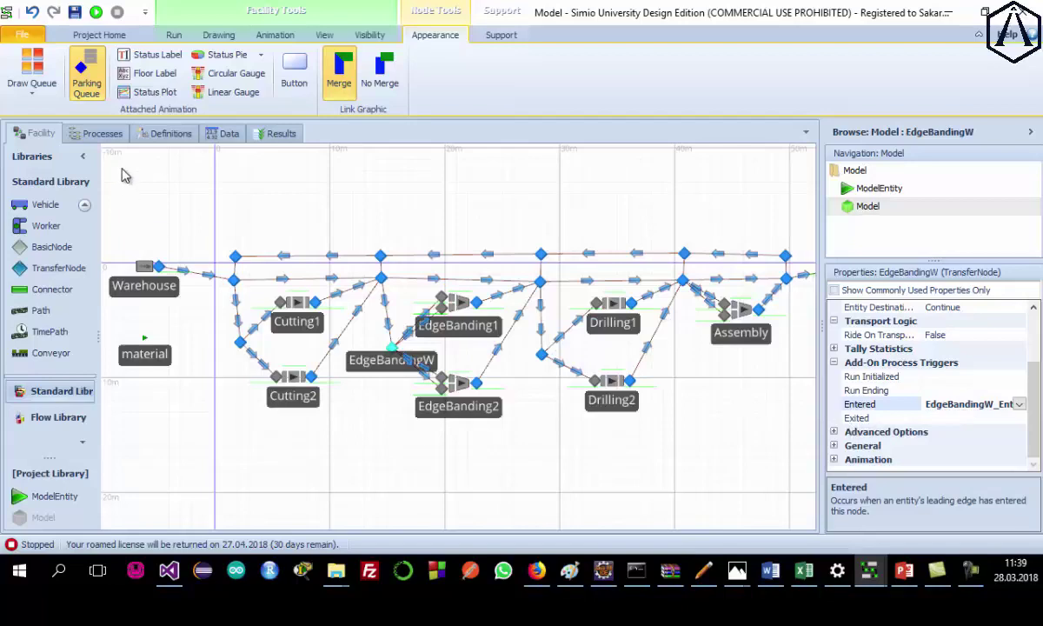
click(100, 133)
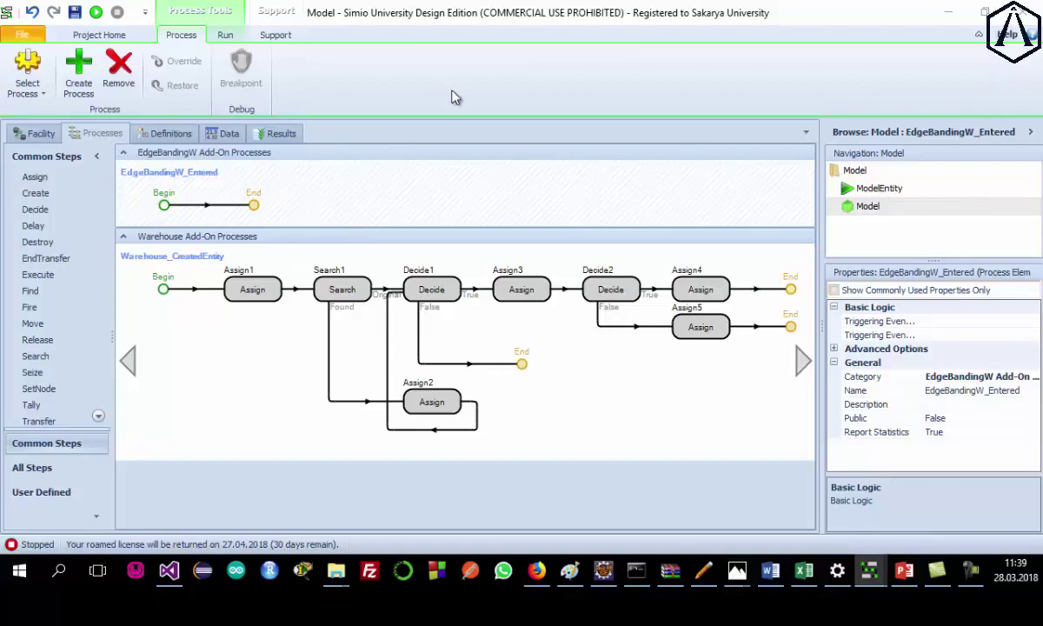
Add a discrete integer state variable named ebOrderId to the model's state definitions.
click(147, 133)
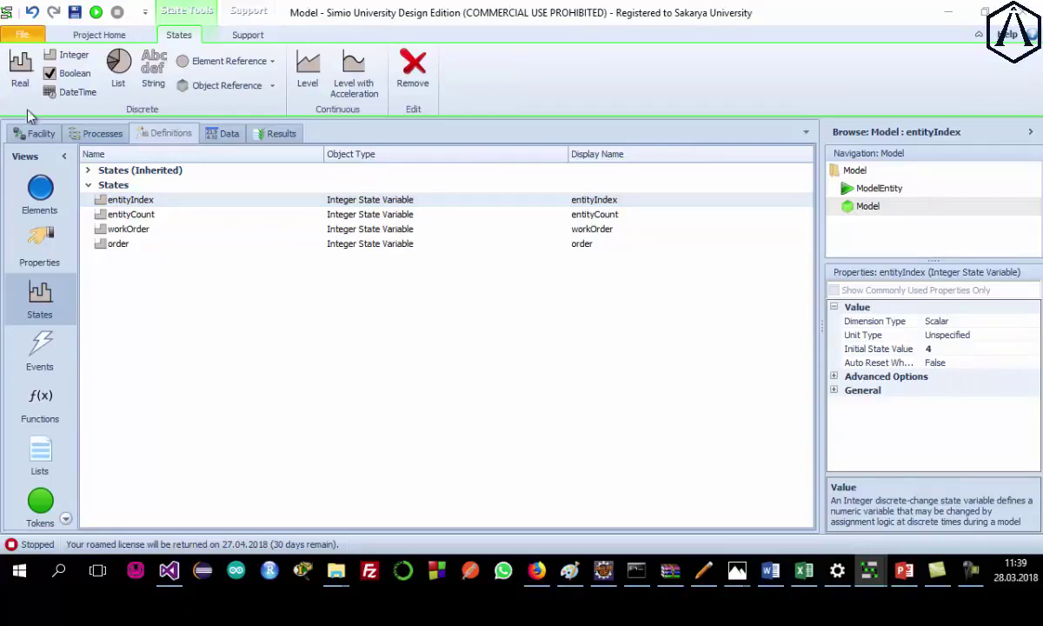
click(52, 55)
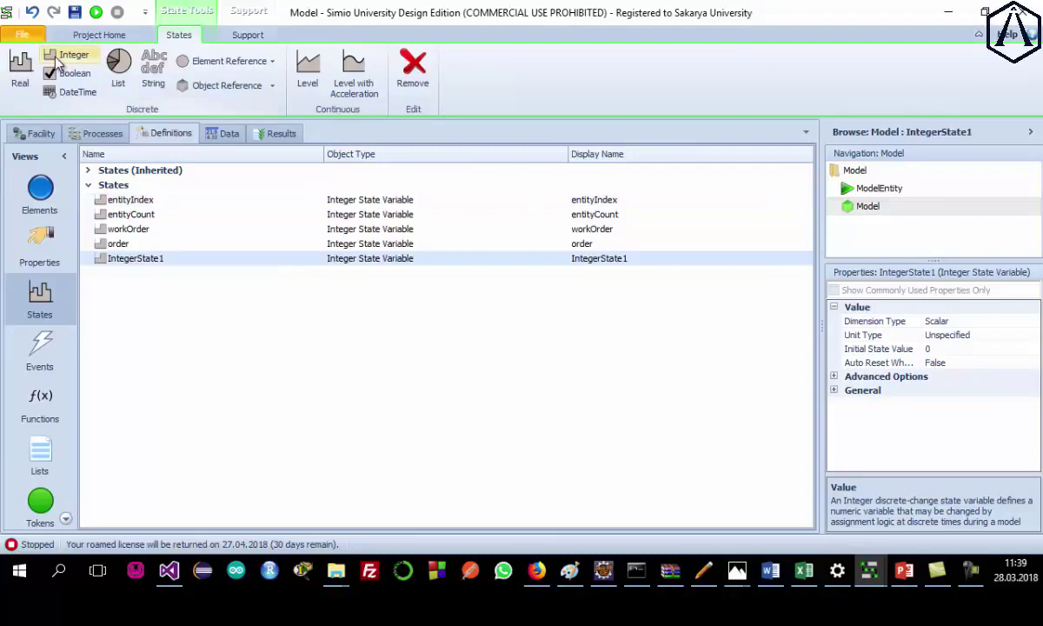
click(126, 254)
drag(185, 261, 72, 258)
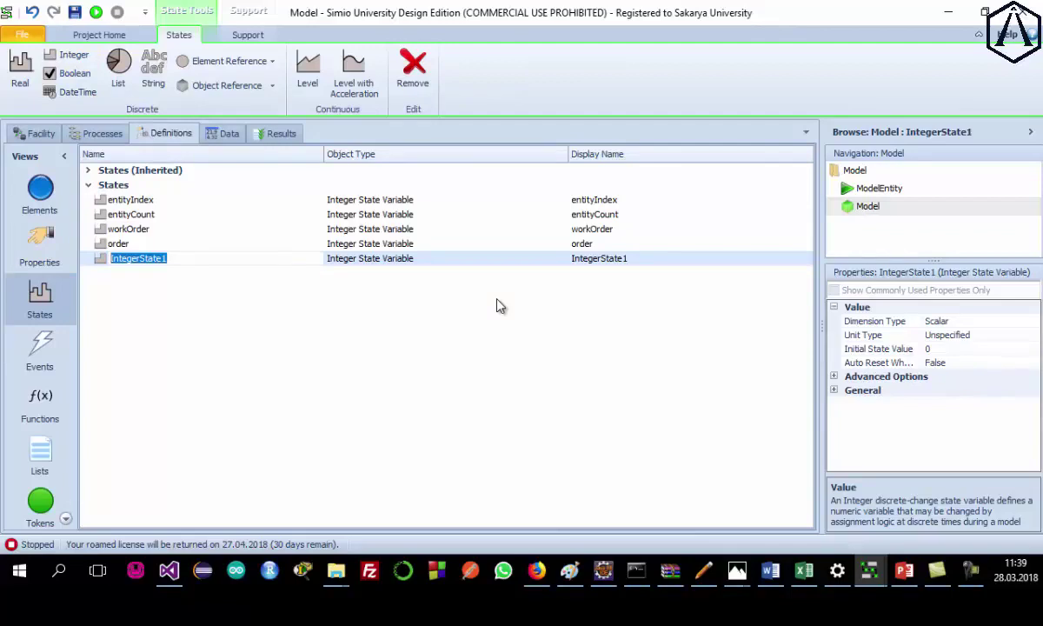
text(ebO)
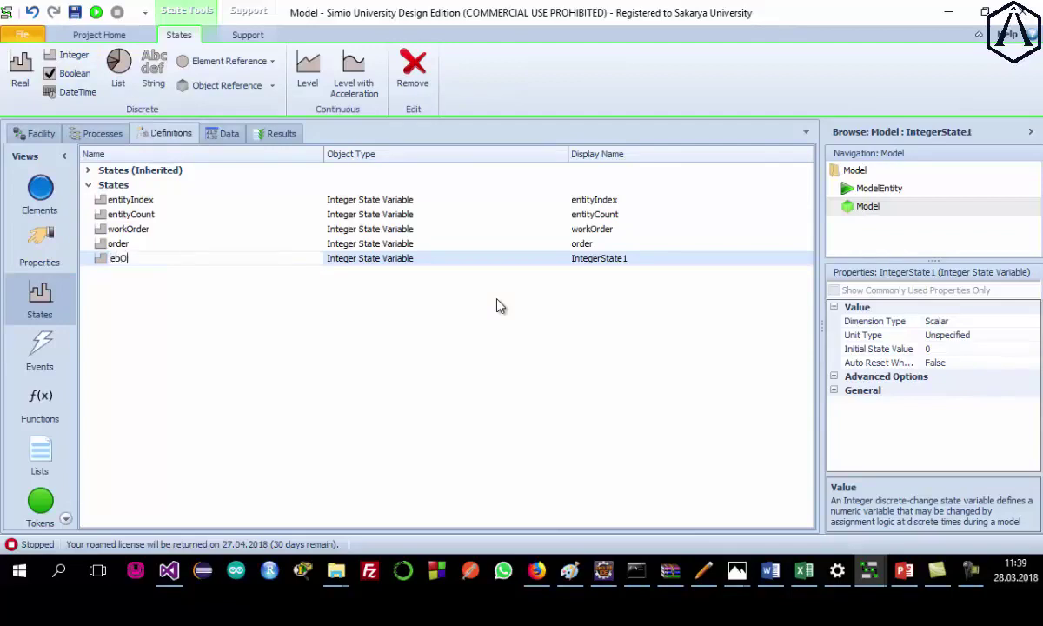
text(rderId)
key(Return)
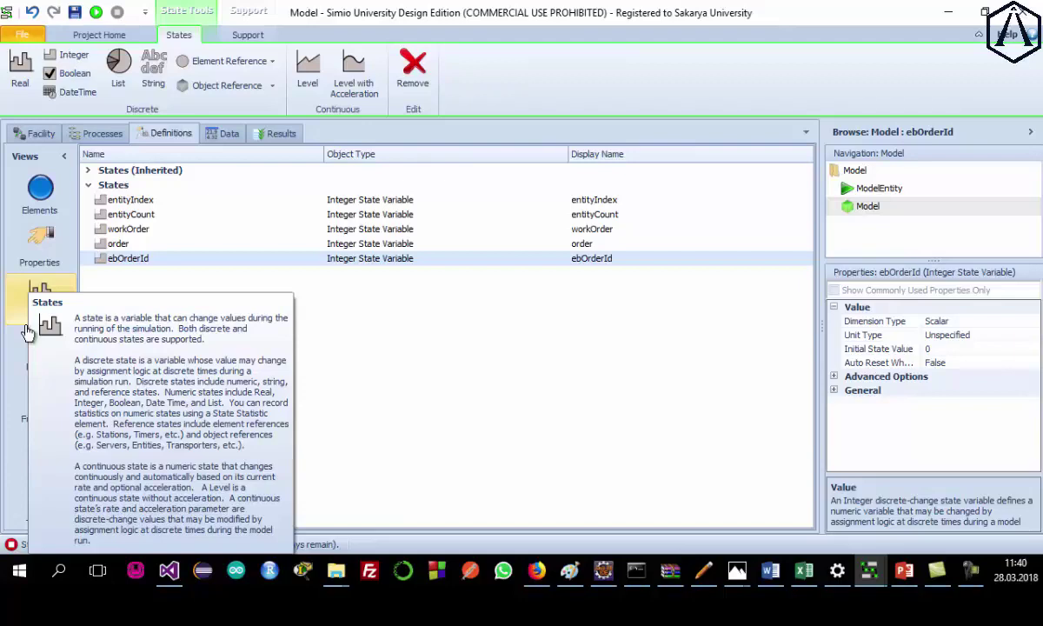
click(75, 135)
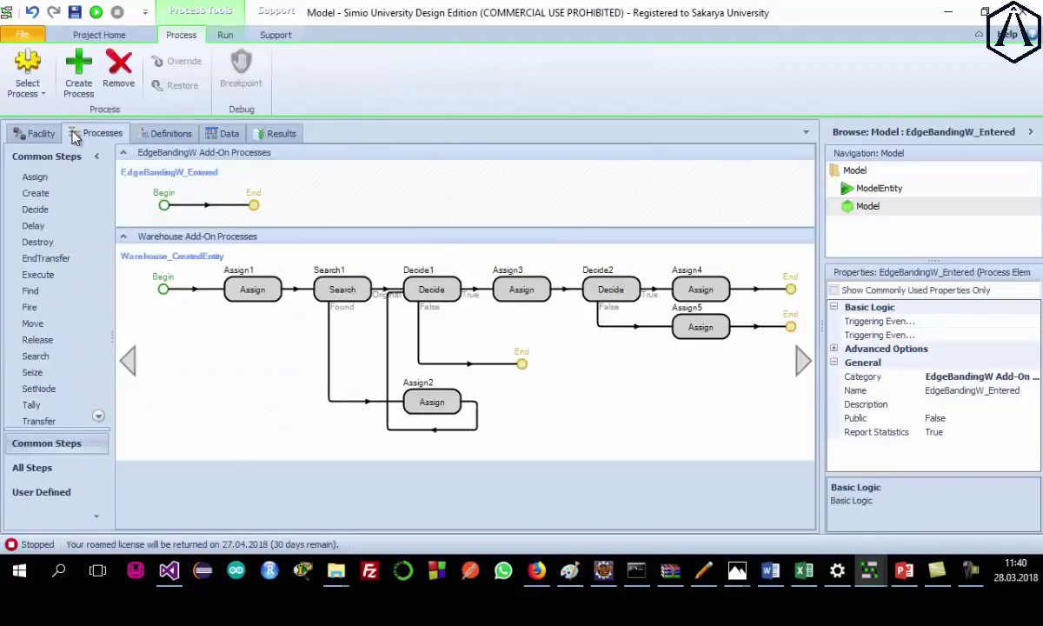
click(142, 135)
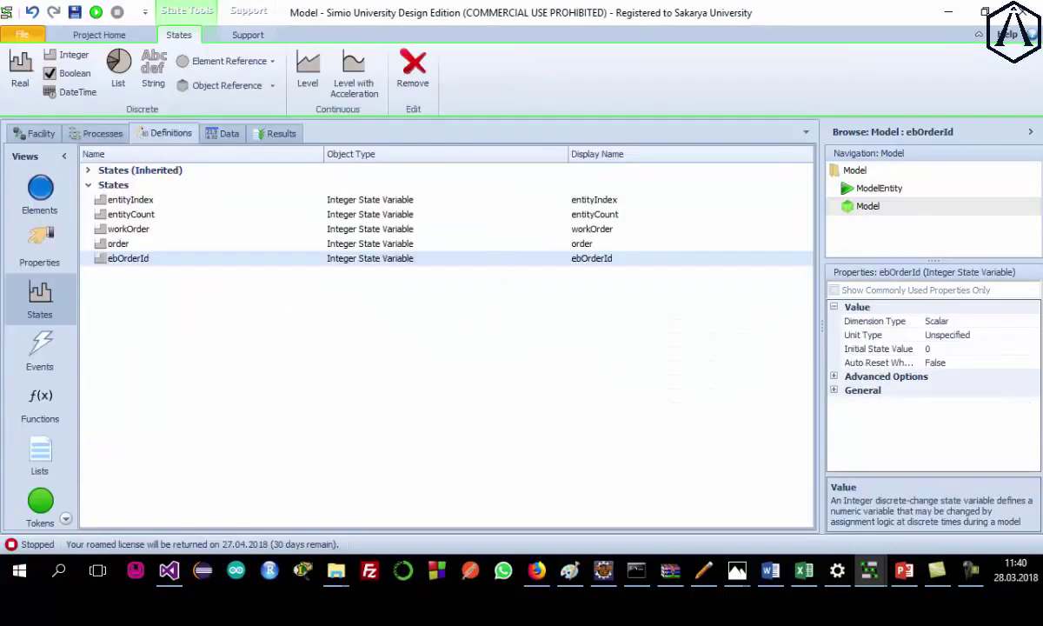
key(alt+Tab)
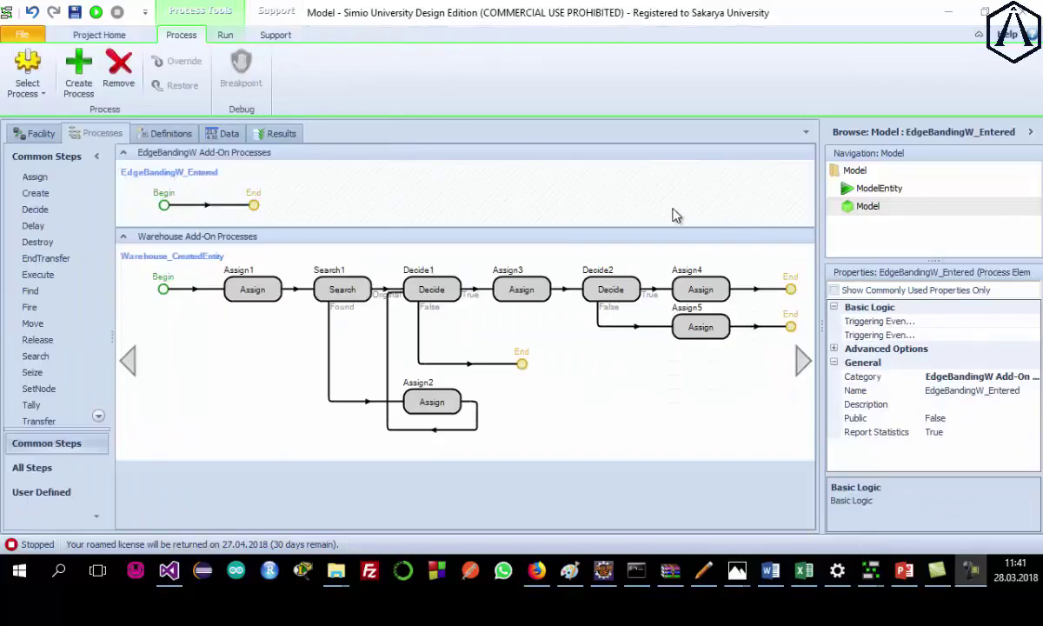
key(alt+Tab)
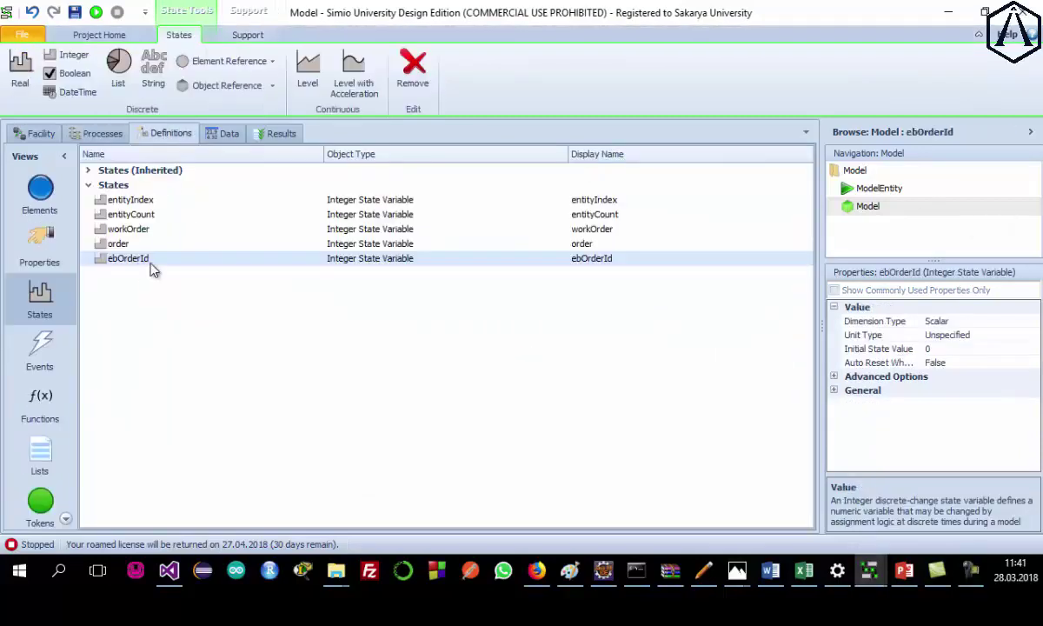
Add an Assign step to the EdgeBandingW_Entered process and set its state variable to ebOrderId.
click(97, 133)
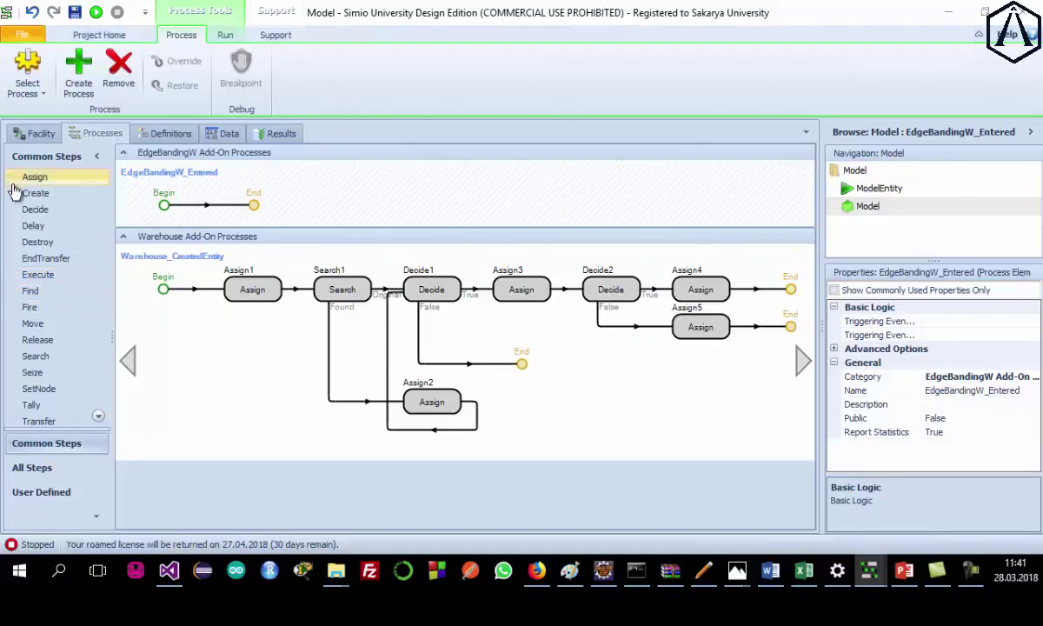
drag(52, 179, 253, 205)
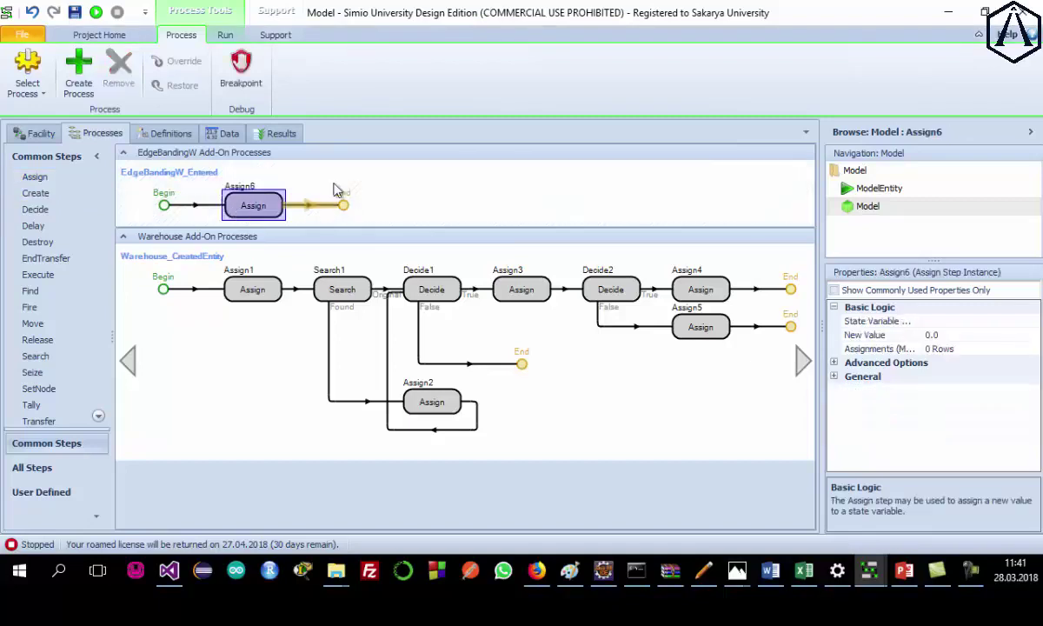
click(931, 321)
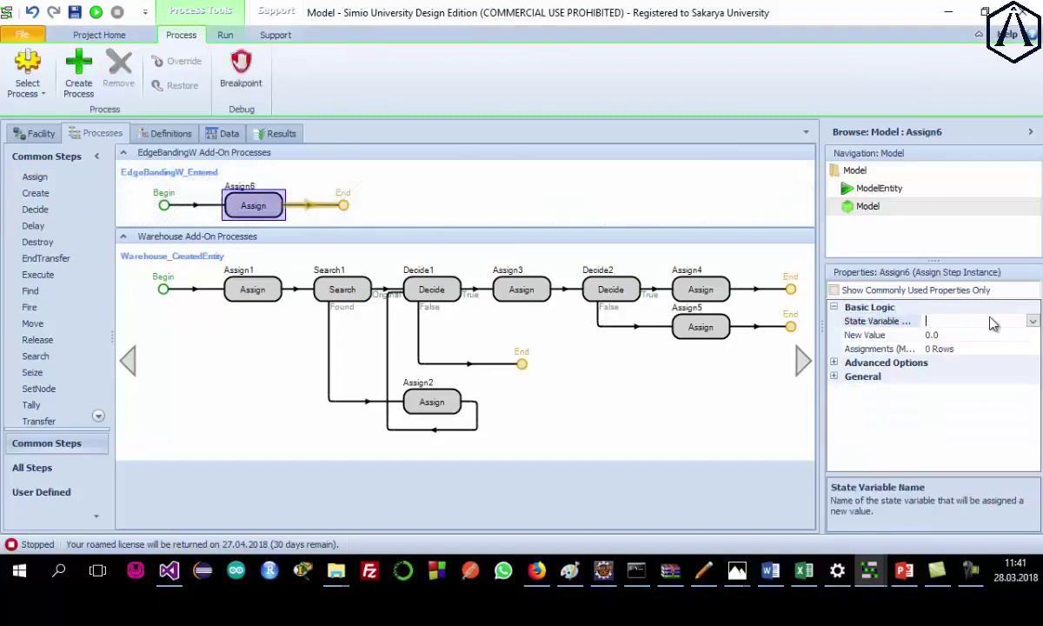
click(1033, 322)
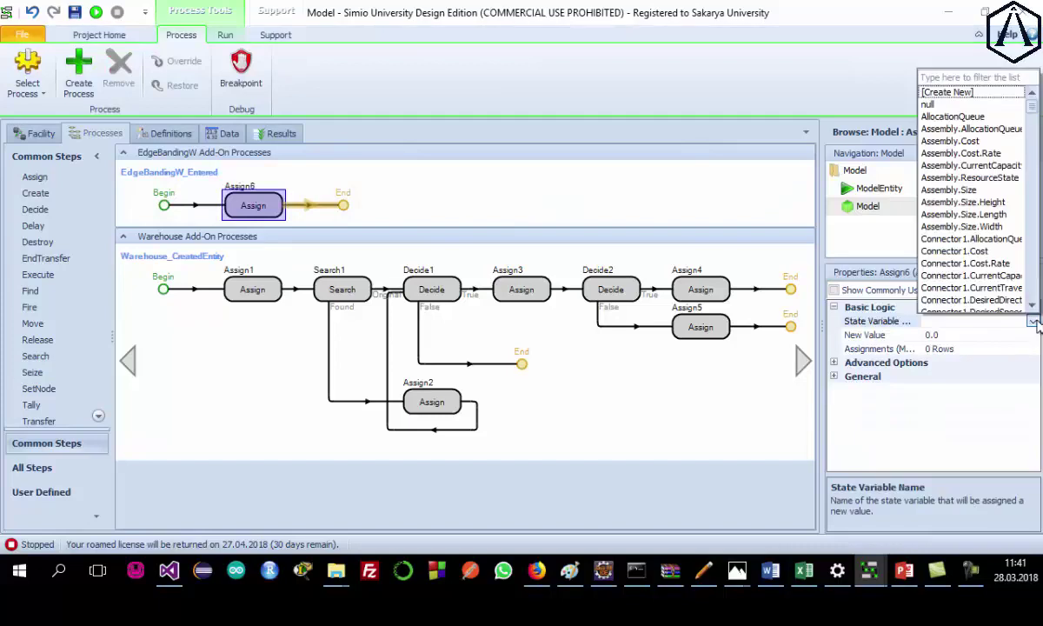
scroll(965, 261, down, 10)
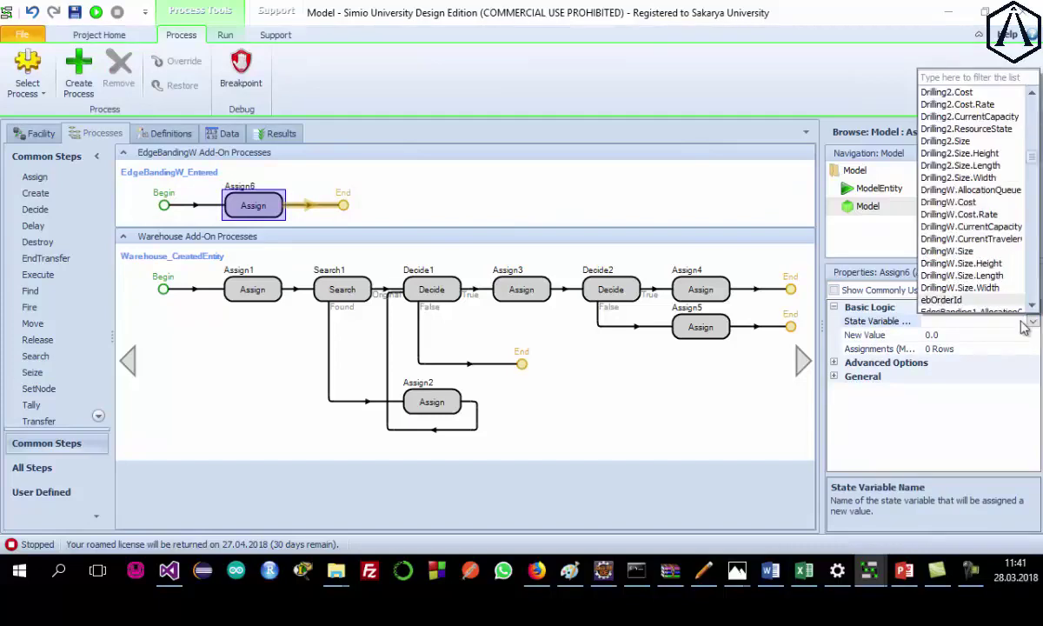
click(956, 300)
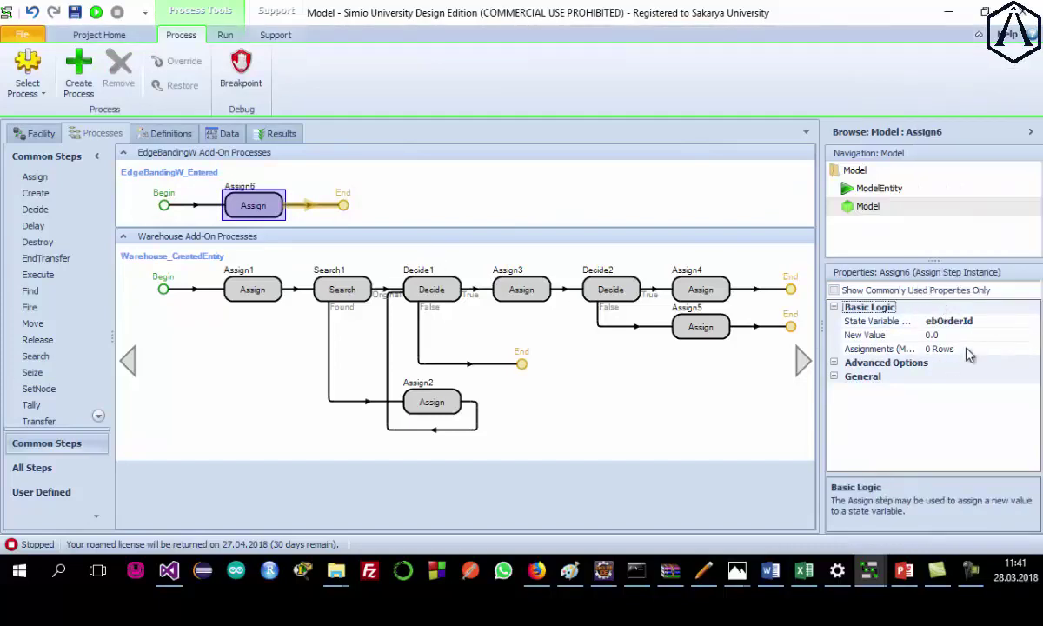
Set the new value of the EdgeBandingW_Entered Assign step to ModelEntity.orderId.
click(905, 334)
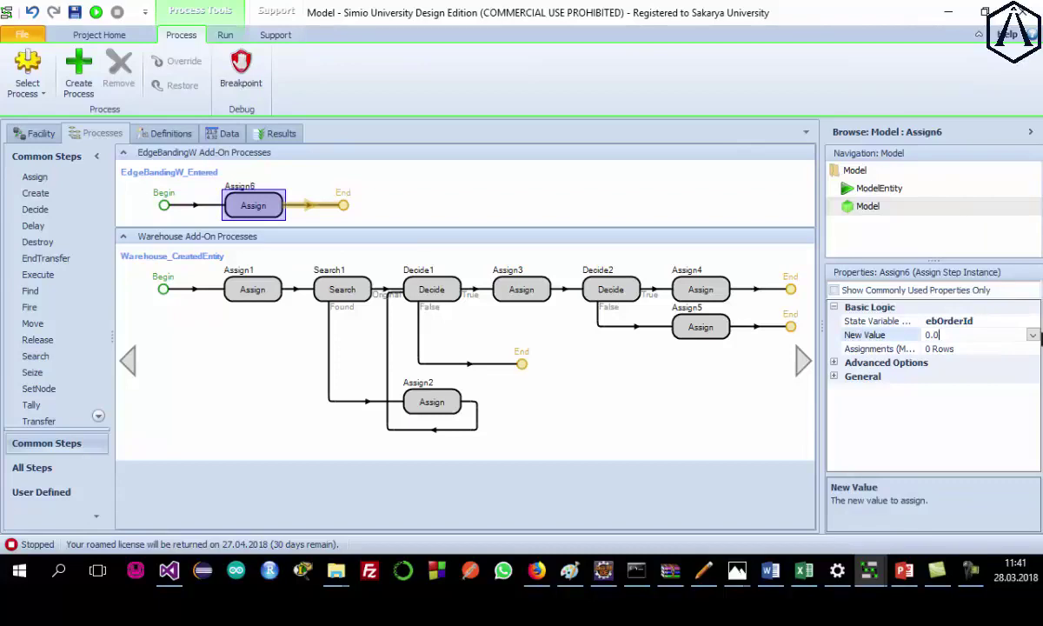
click(1032, 335)
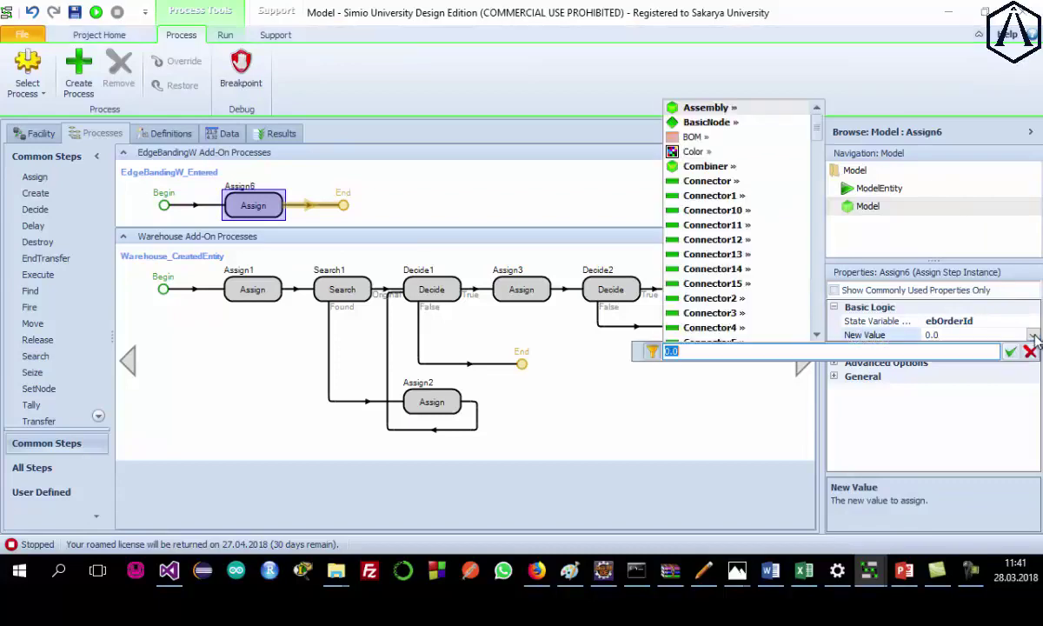
text(Mo)
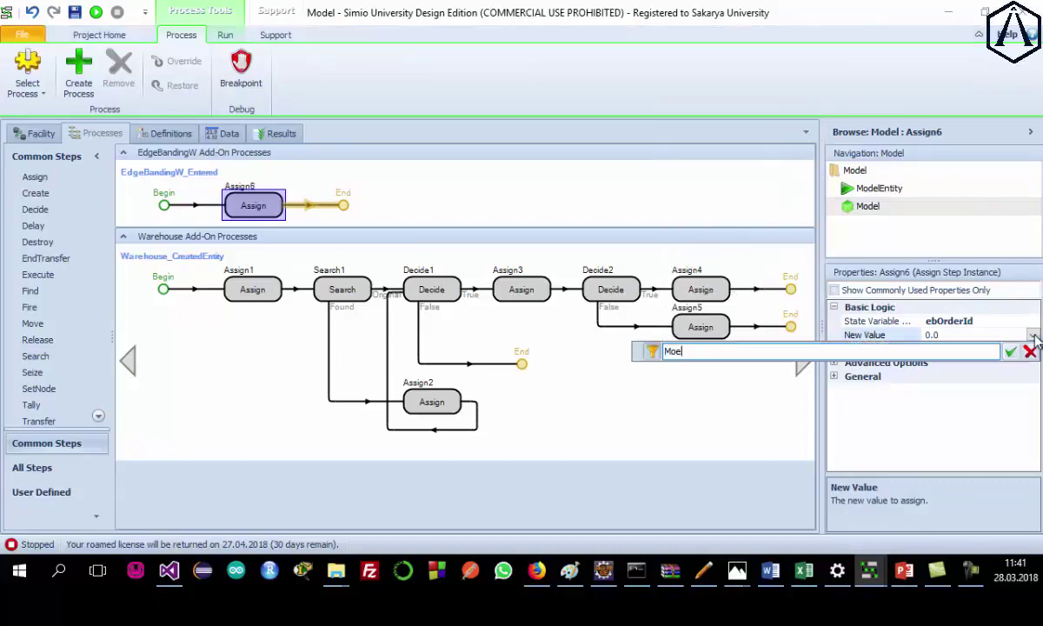
text(delEntity.)
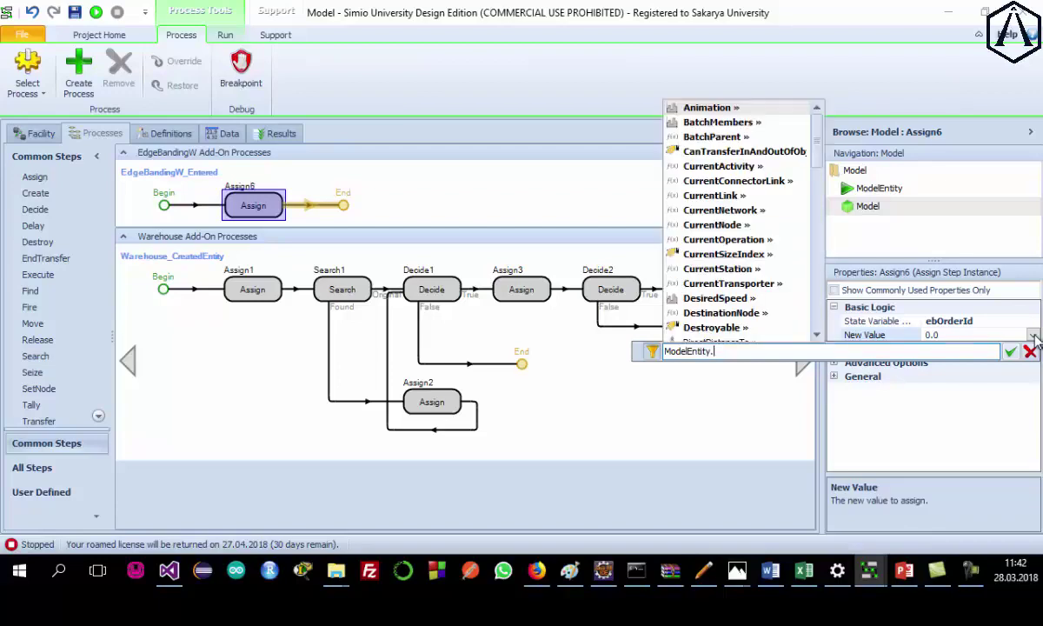
text(or)
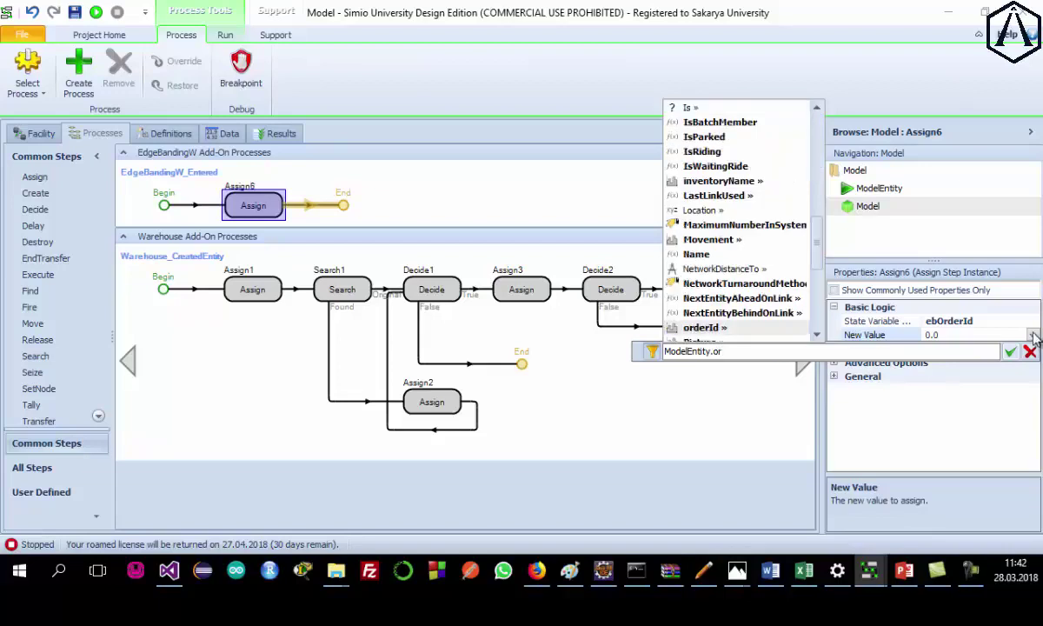
key(Tab)
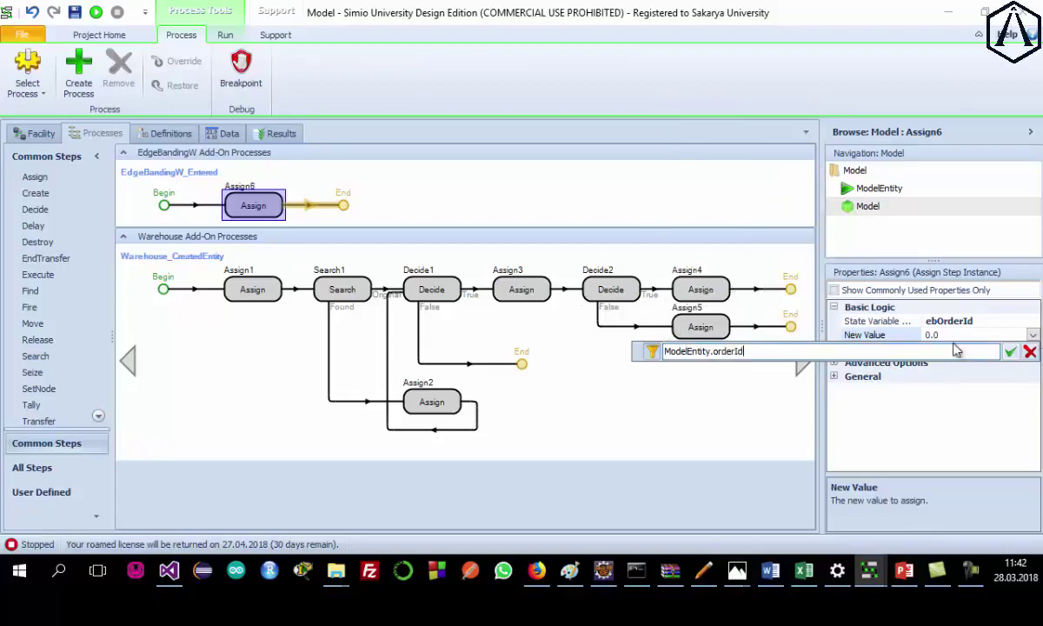
click(1010, 351)
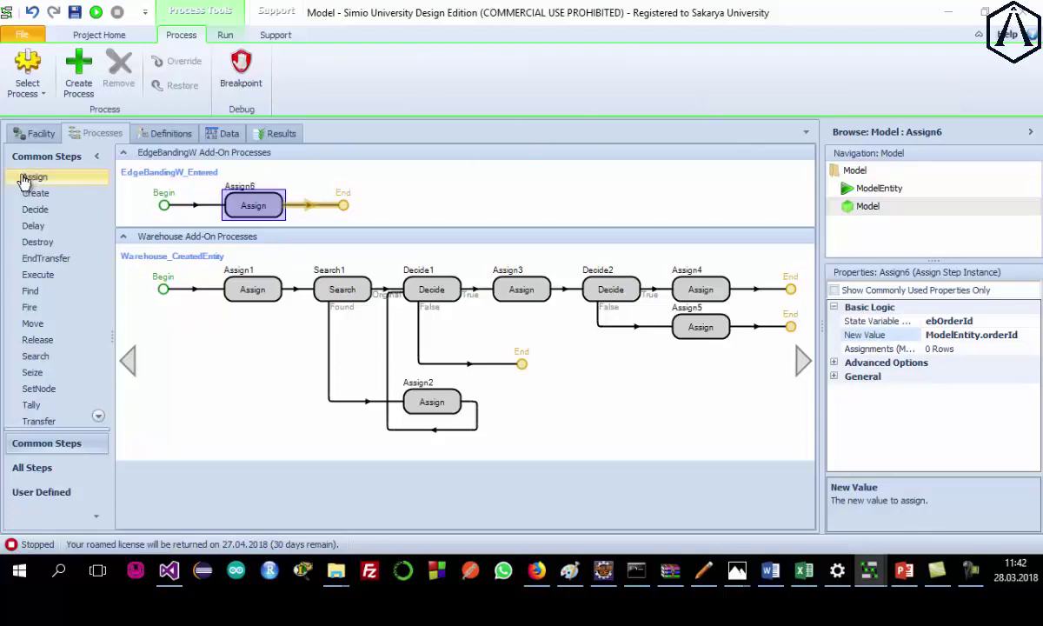
Add a Decide step after the Assign in EdgeBandingW_Entered and set its condition expression to BOM.AssemblyParent.
drag(39, 209, 342, 209)
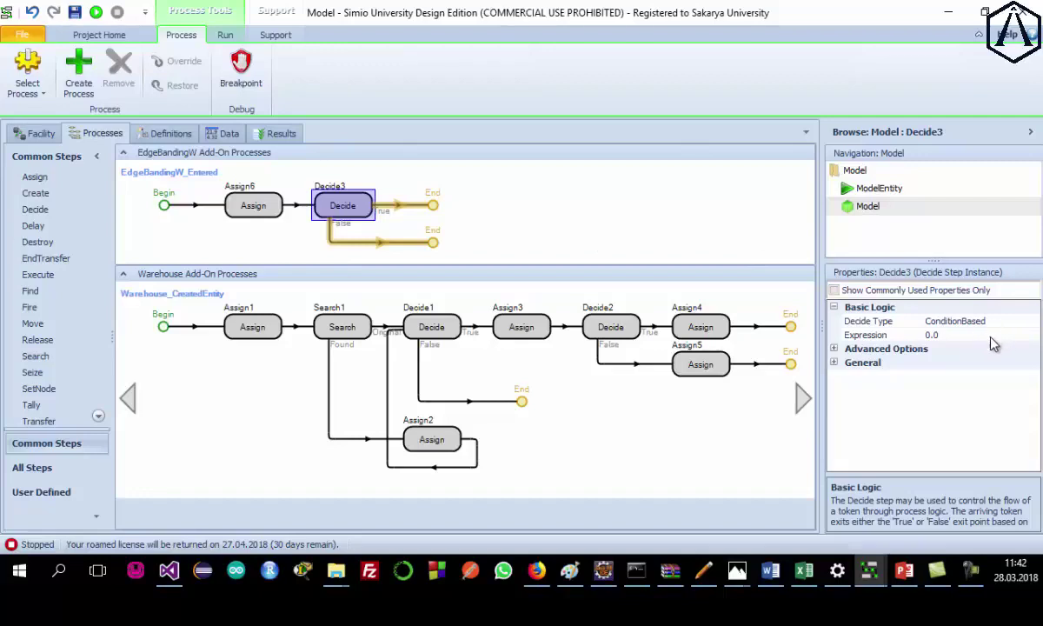
click(936, 335)
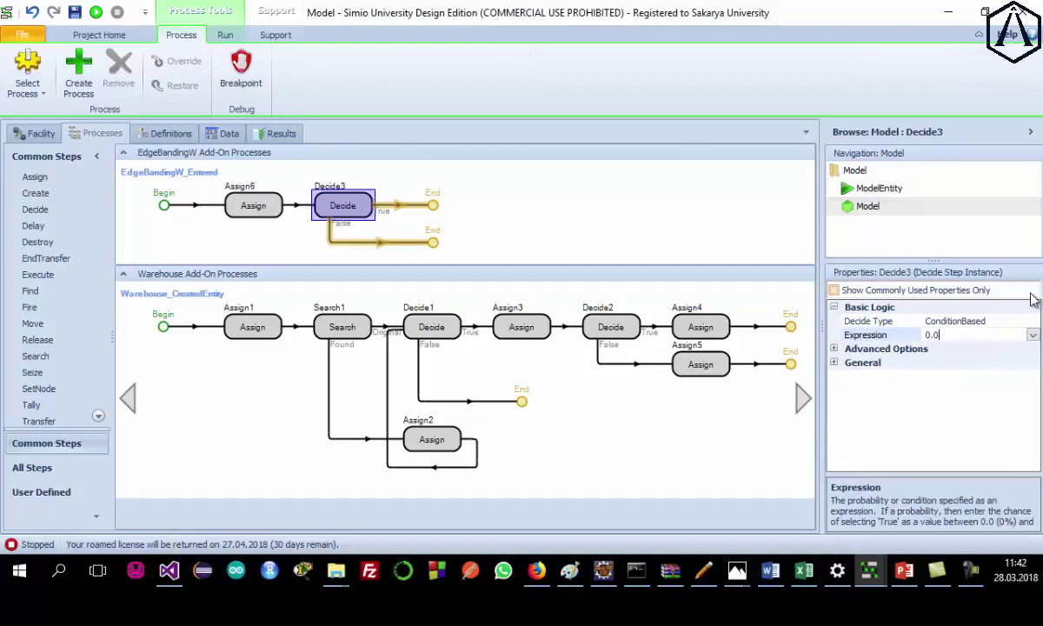
click(1032, 335)
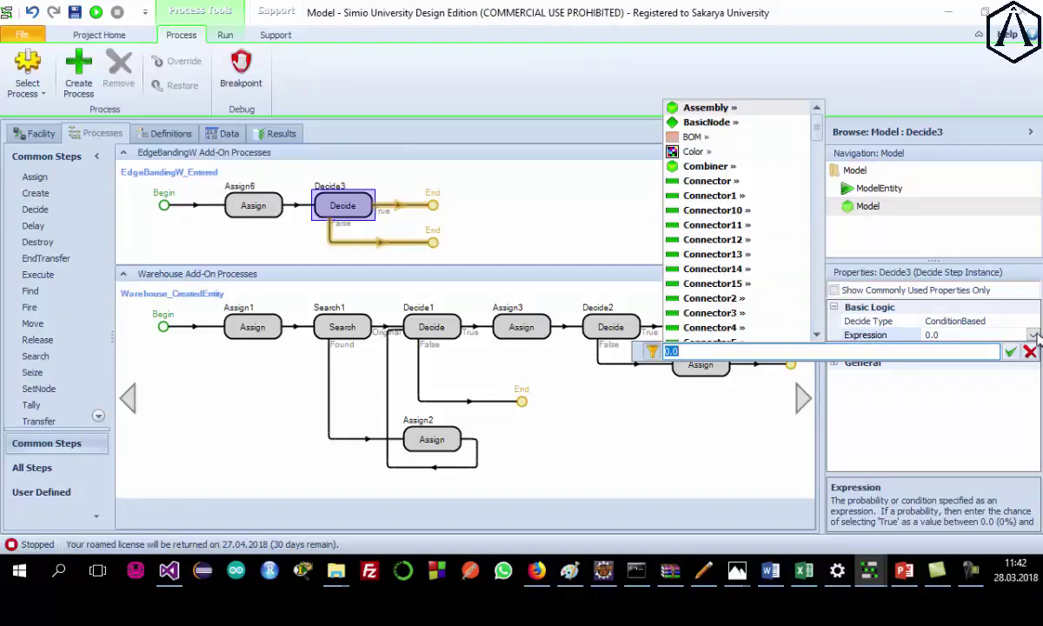
text(Bo)
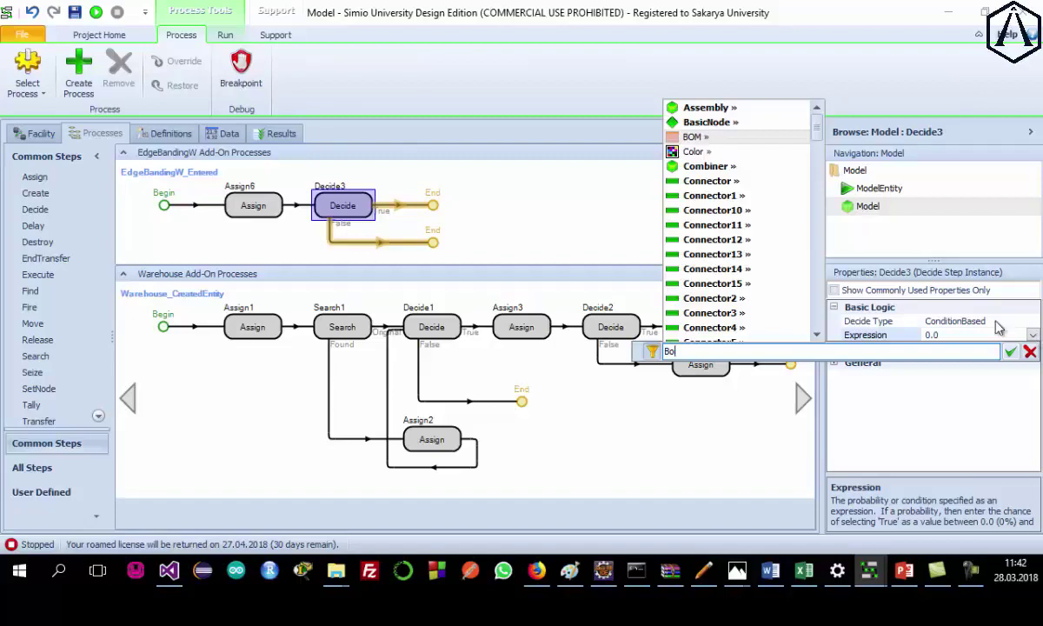
click(687, 137)
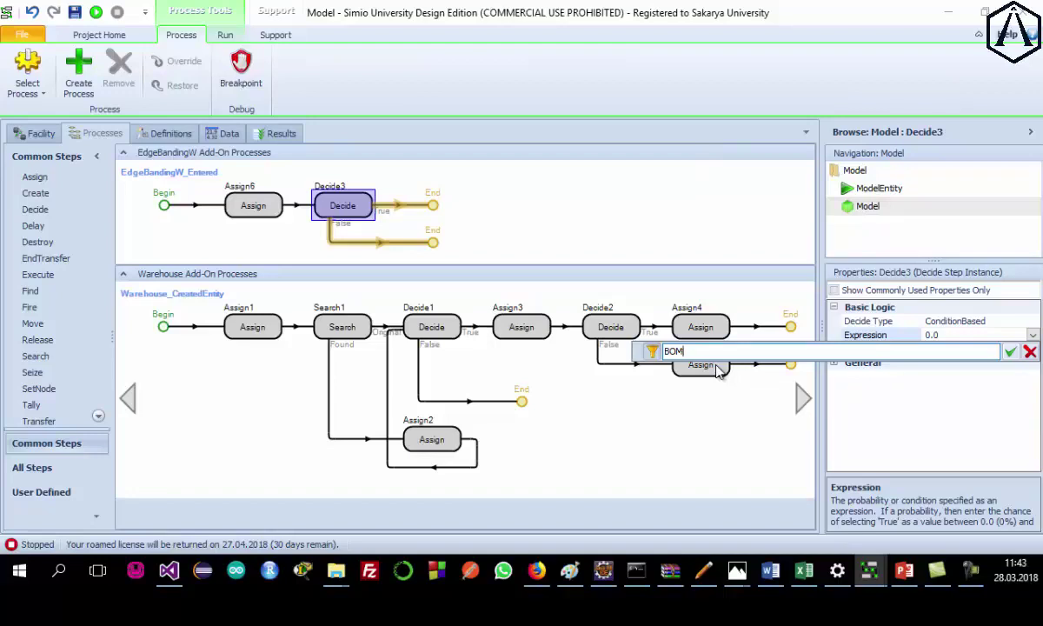
text(.)
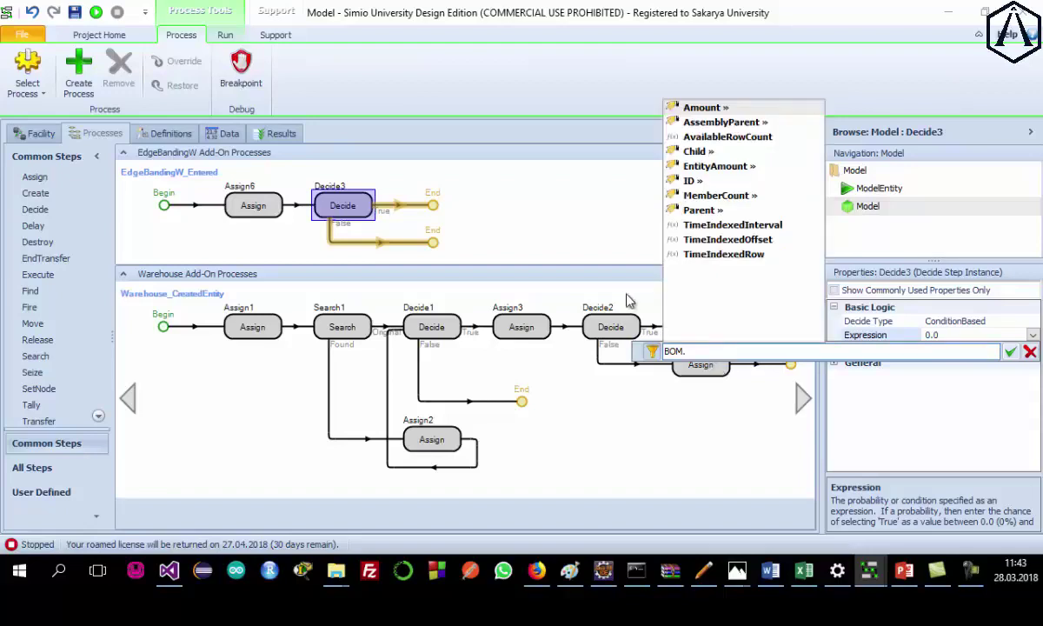
double_click(726, 123)
click(1013, 352)
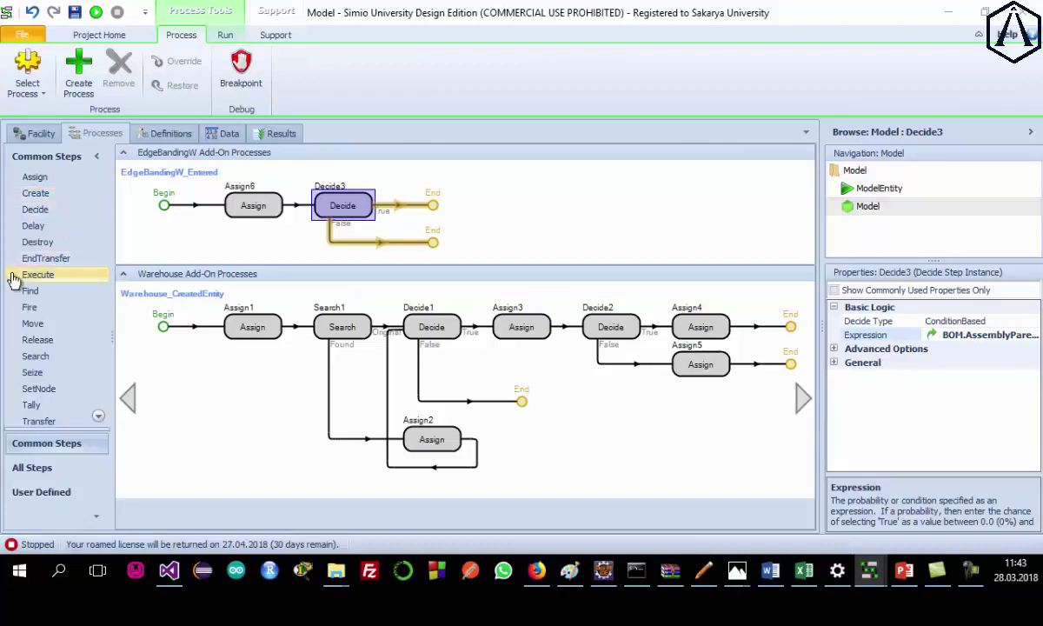
Add a Find step on the True branch of the Decide step in EdgeBandingW_Entered.
drag(29, 290, 426, 225)
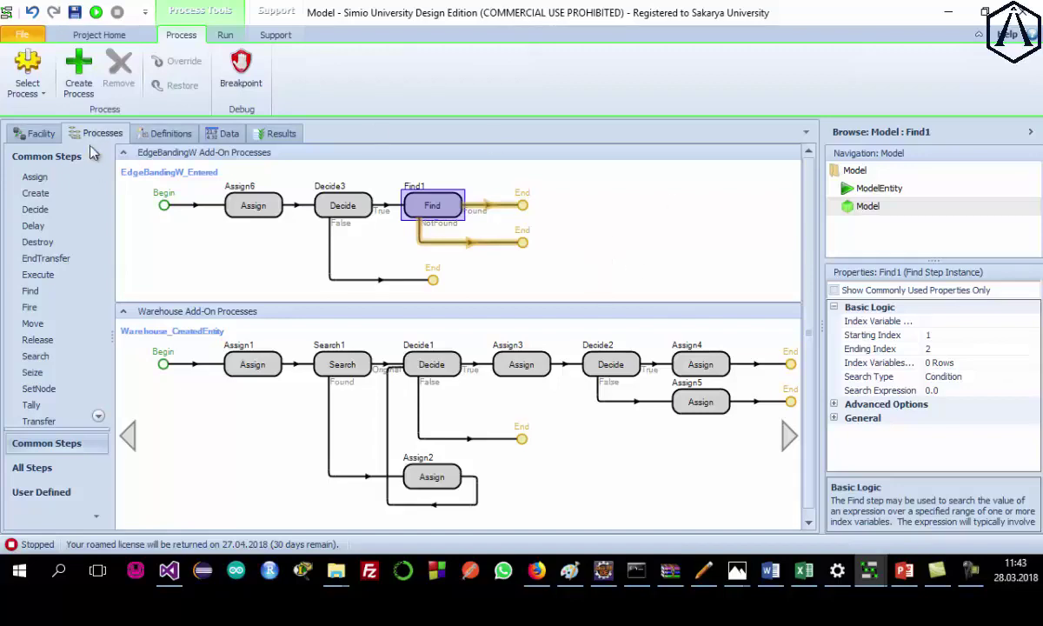
Examine the parent and member input nodes of the EdgeBanding1 combiner in the facility layout.
click(39, 133)
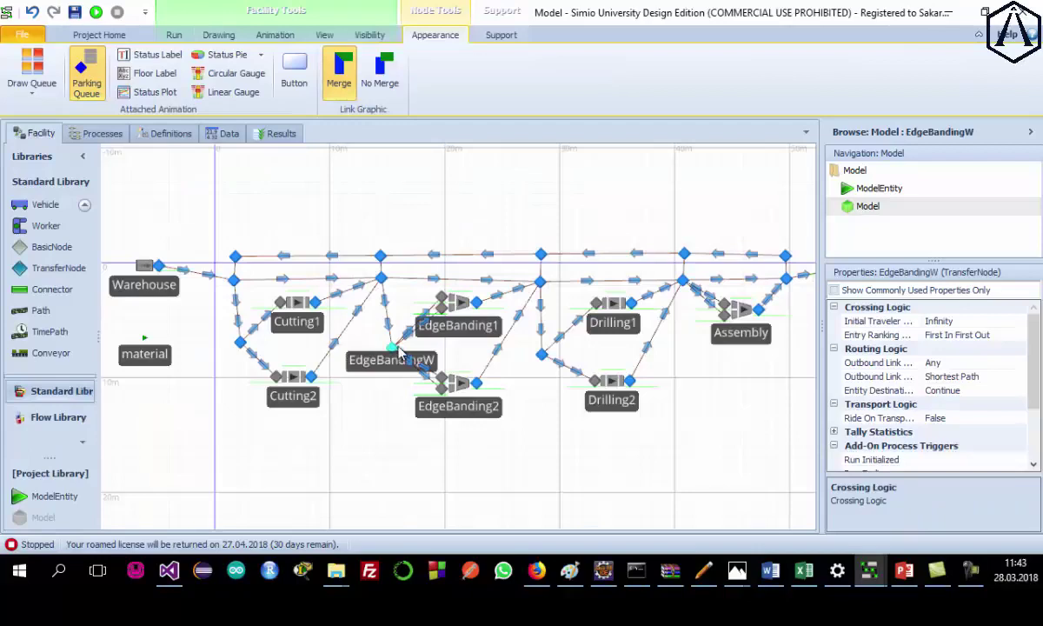
click(441, 301)
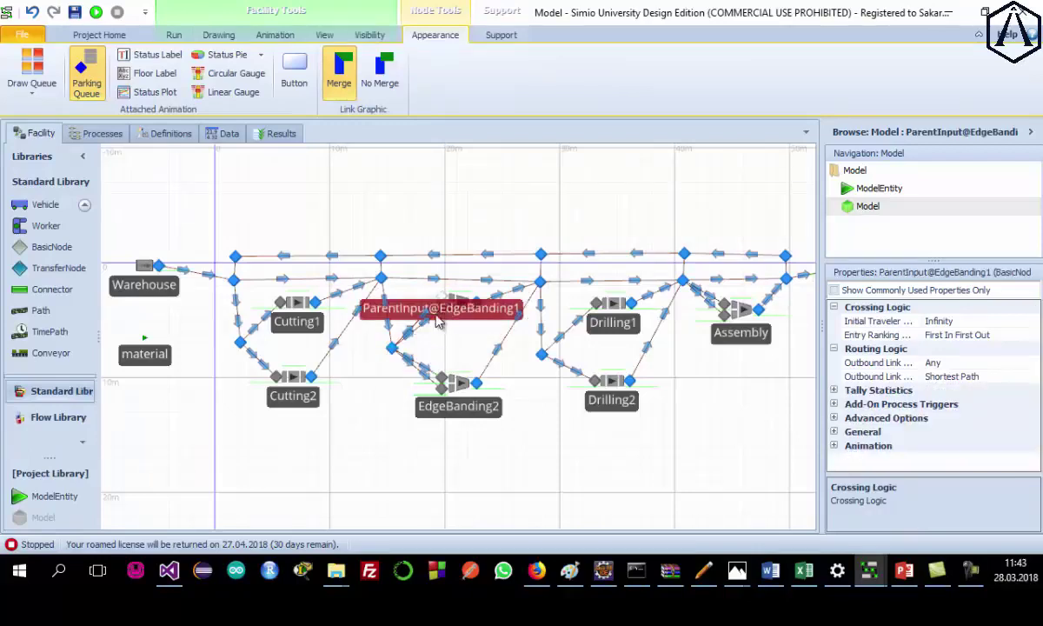
click(442, 318)
click(441, 318)
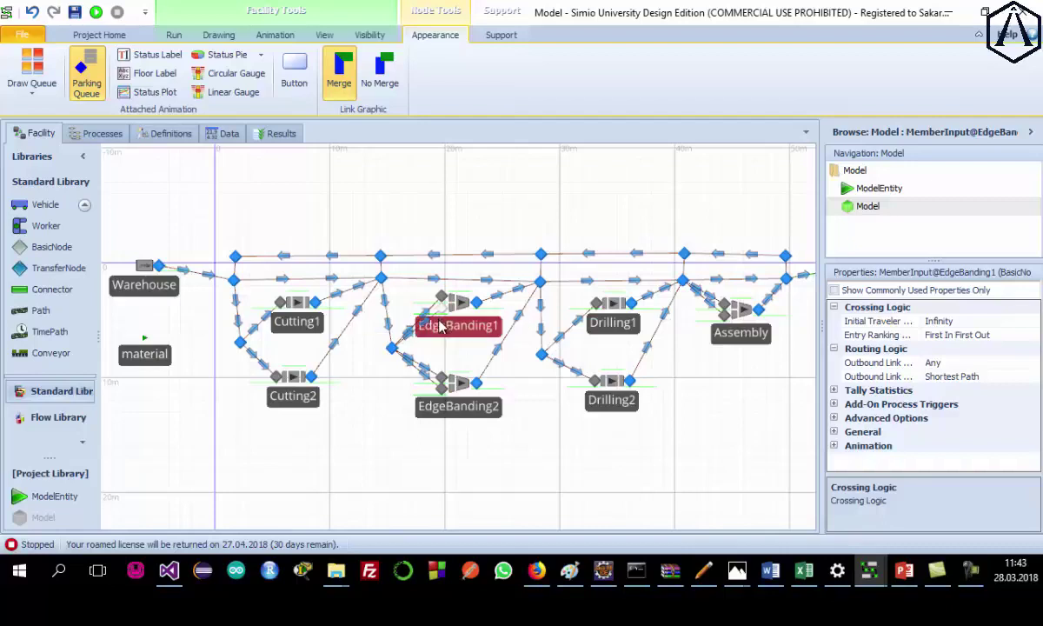
Inspect the member input node of the EdgeBanding2 combiner in the facility layout, and return to the model's processes.
click(442, 386)
click(439, 398)
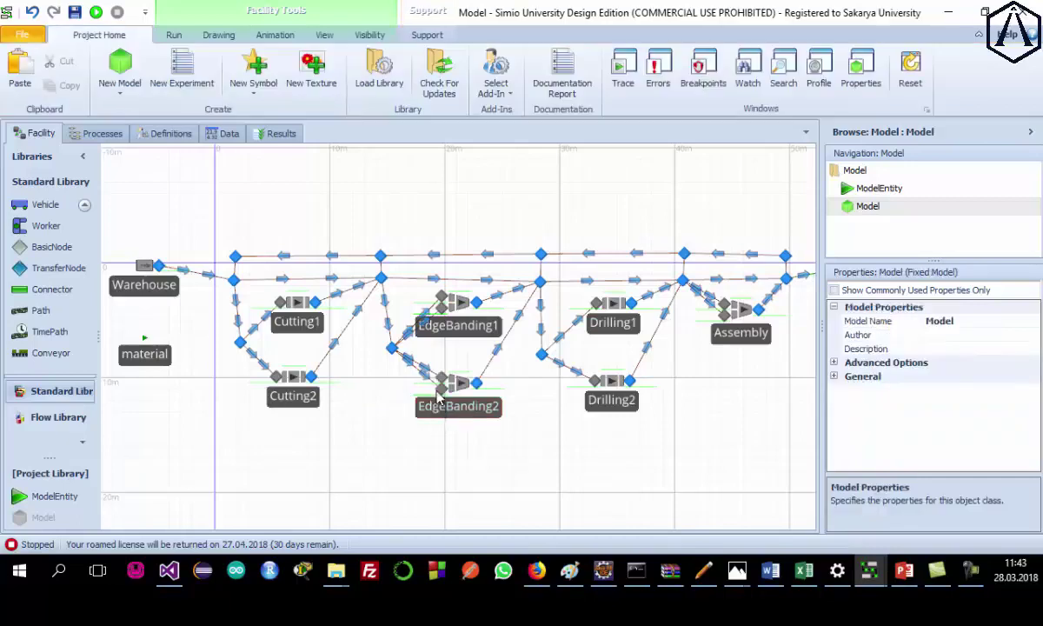
click(438, 393)
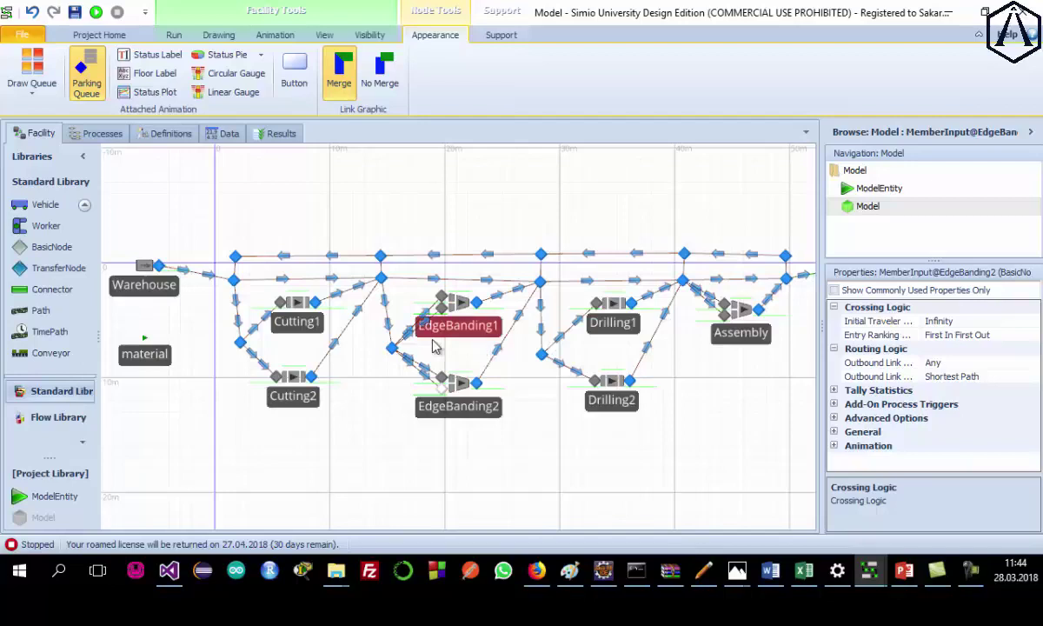
click(95, 134)
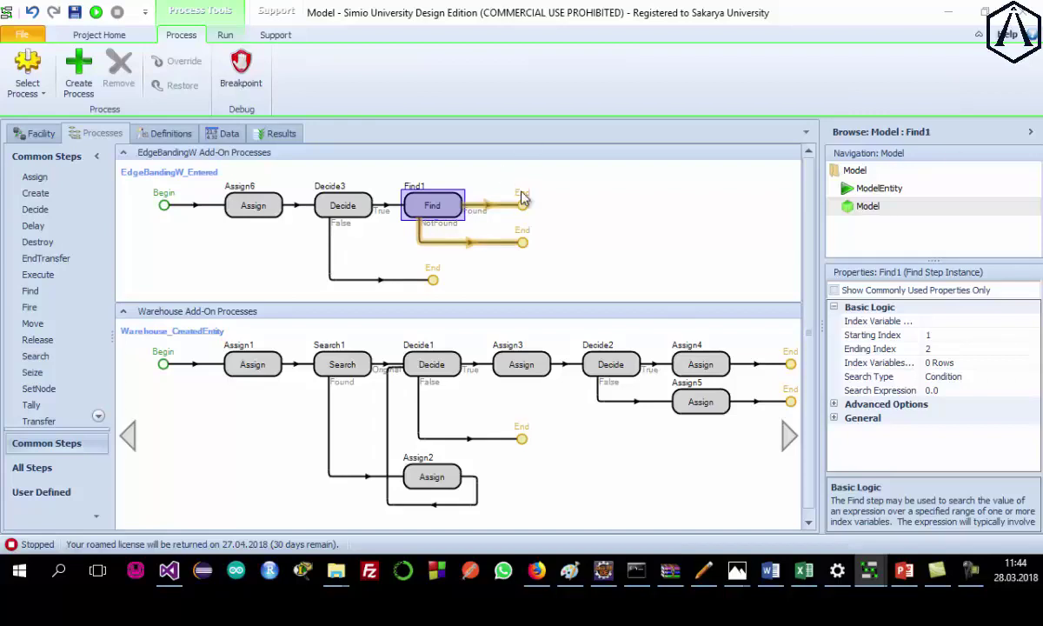
click(948, 321)
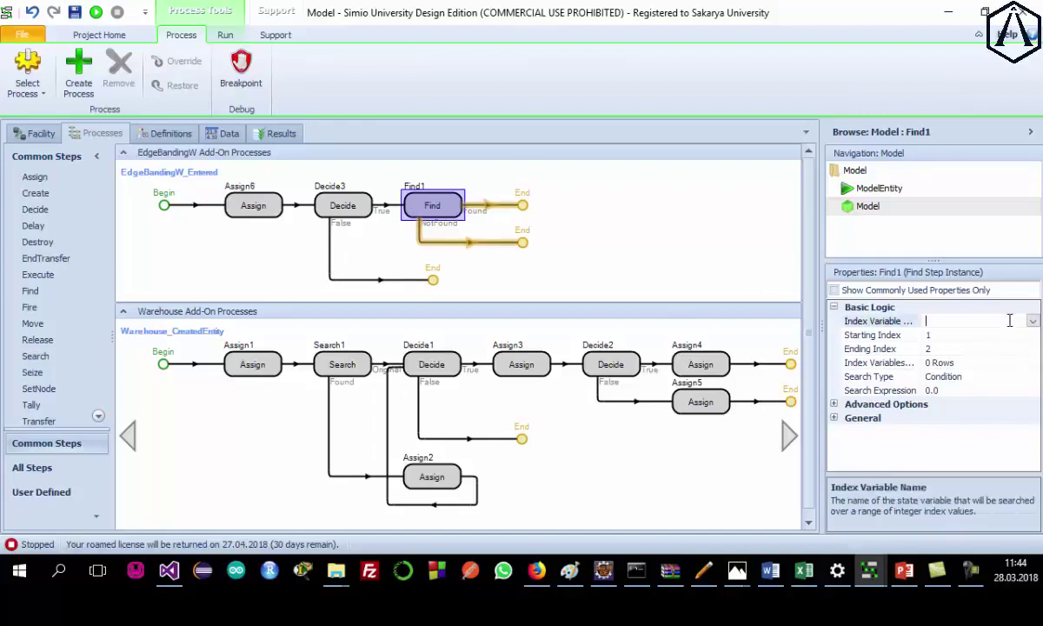
click(1034, 321)
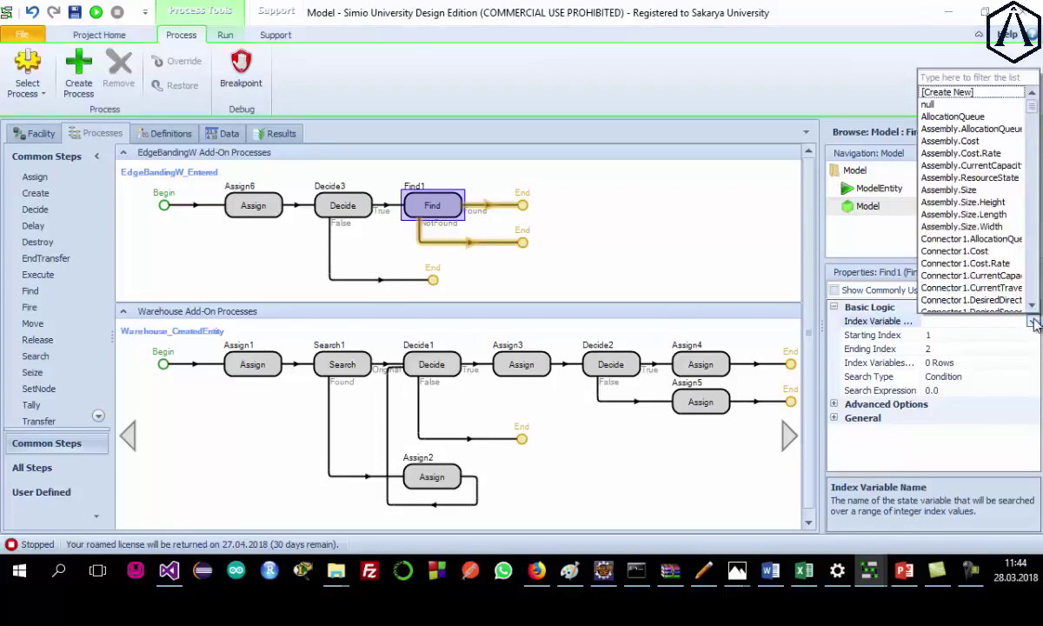
scroll(1037, 322, down, 10)
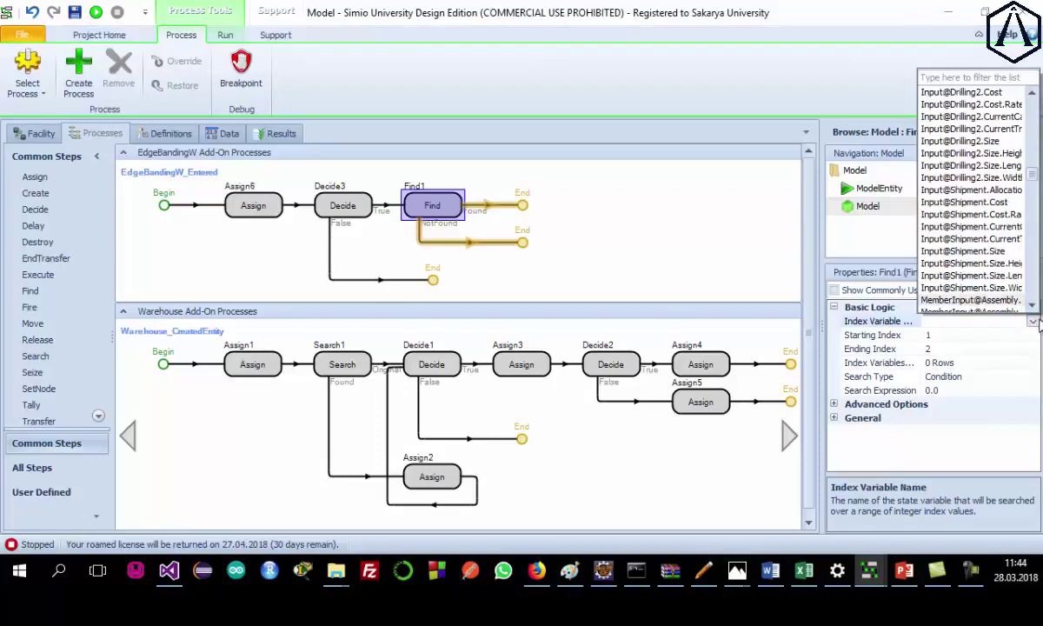
scroll(983, 270, down, 4)
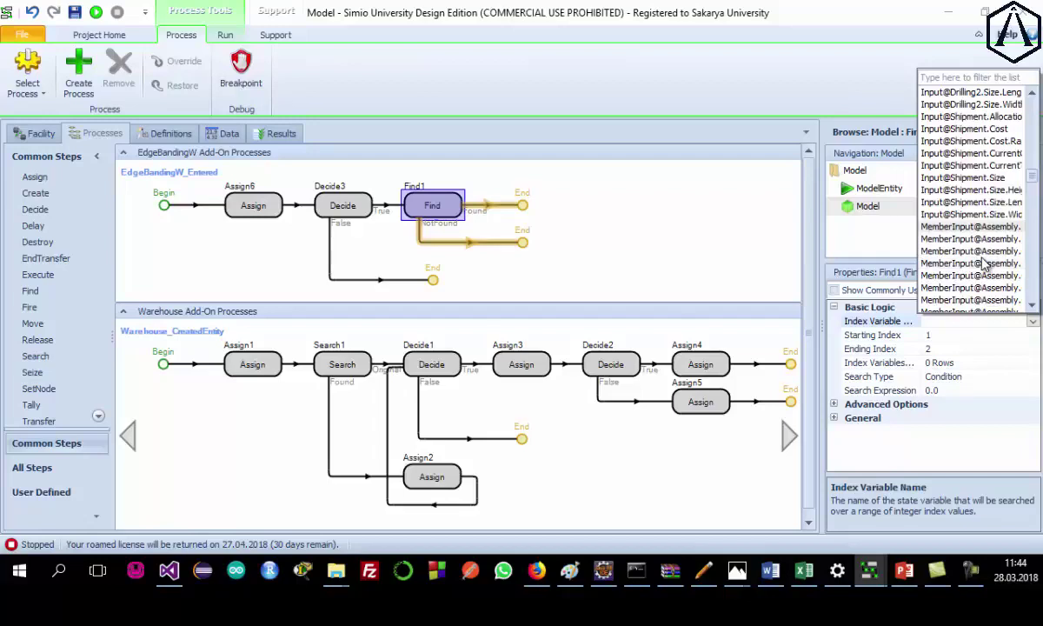
scroll(983, 273, down, 1)
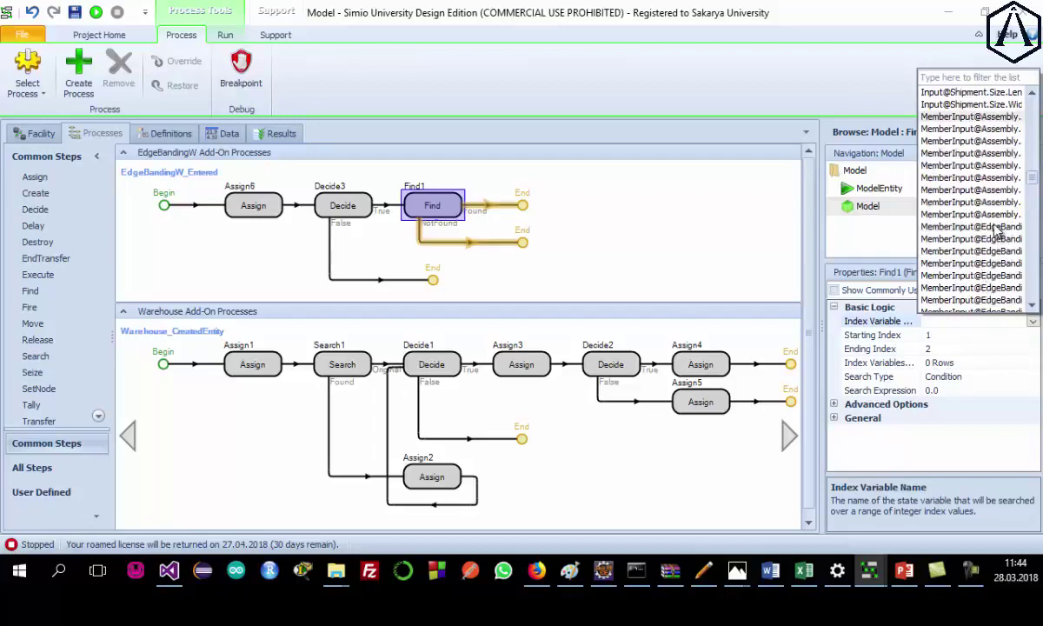
click(937, 77)
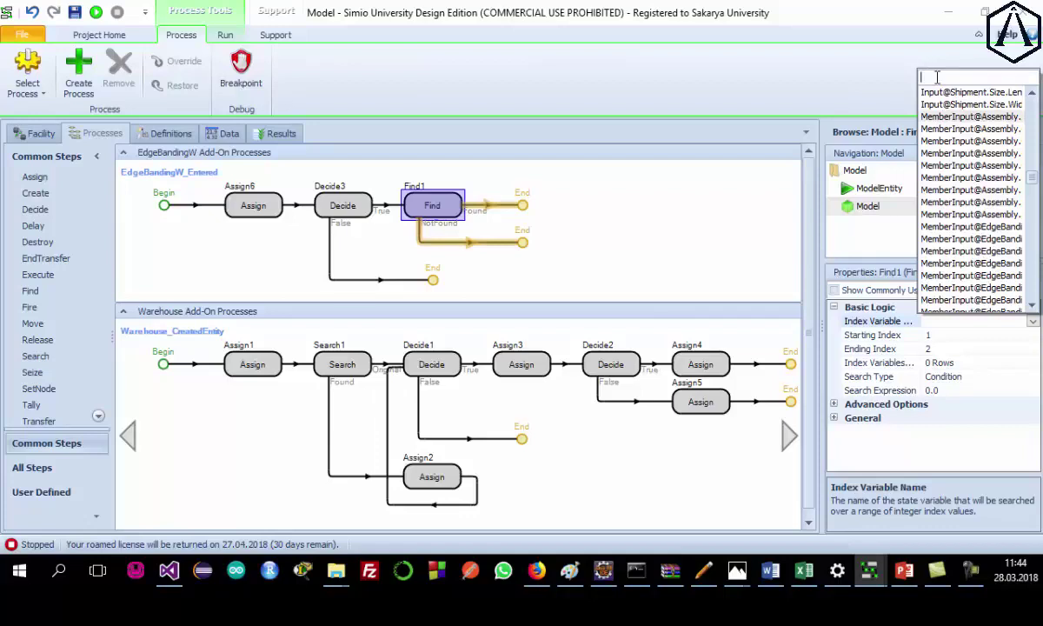
text(allo)
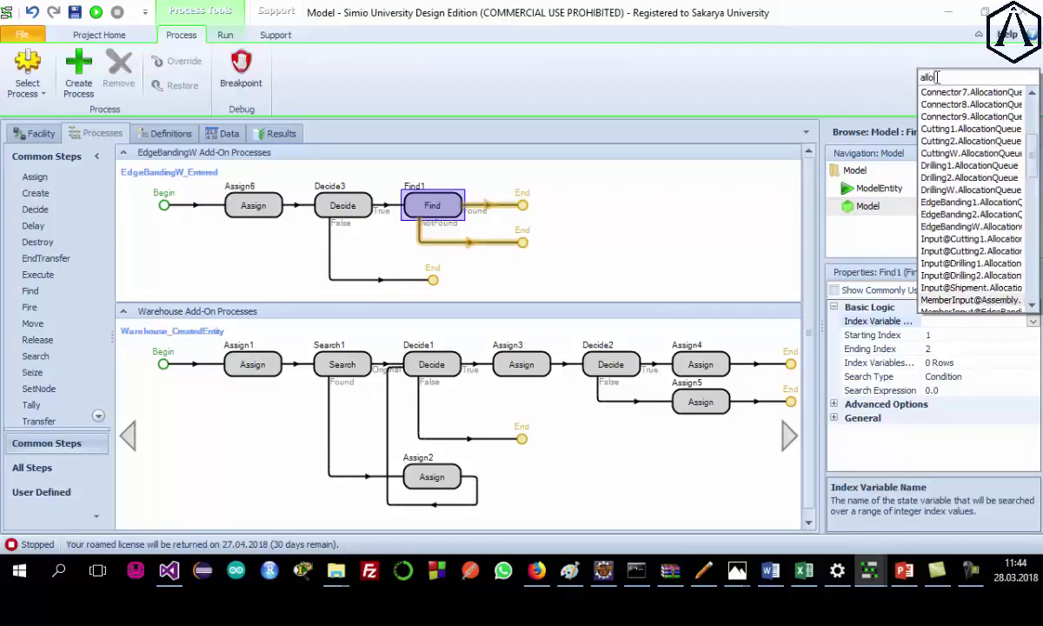
text(cated)
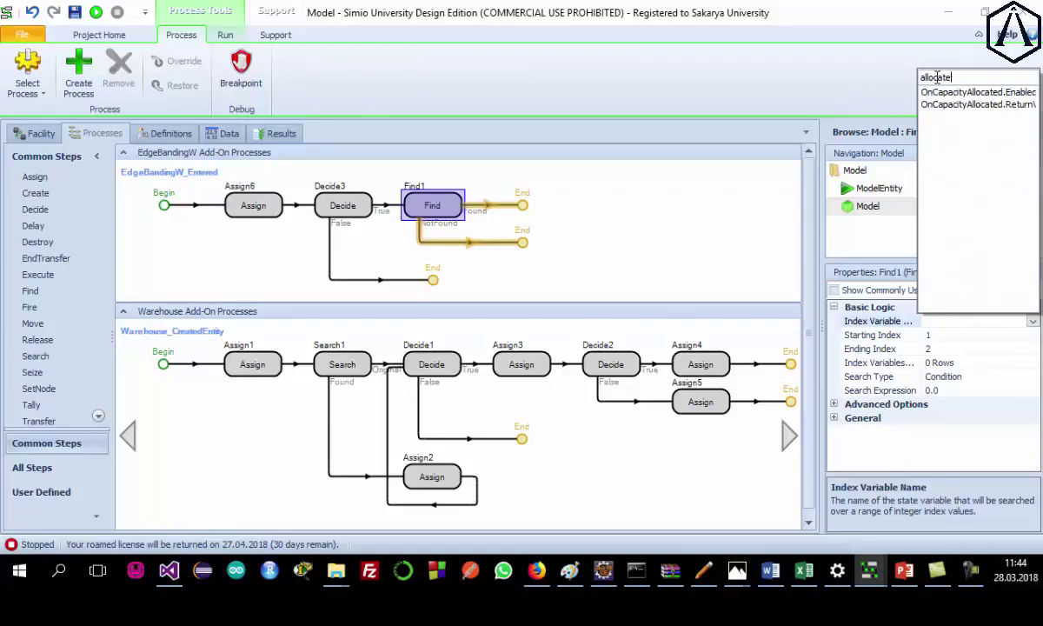
key(BackSpace)
key(BackSpace)
key(BackSpace)
key(BackSpace)
key(BackSpace)
key(BackSpace)
key(BackSpace)
key(BackSpace)
key(BackSpace)
scroll(965, 182, down, 20)
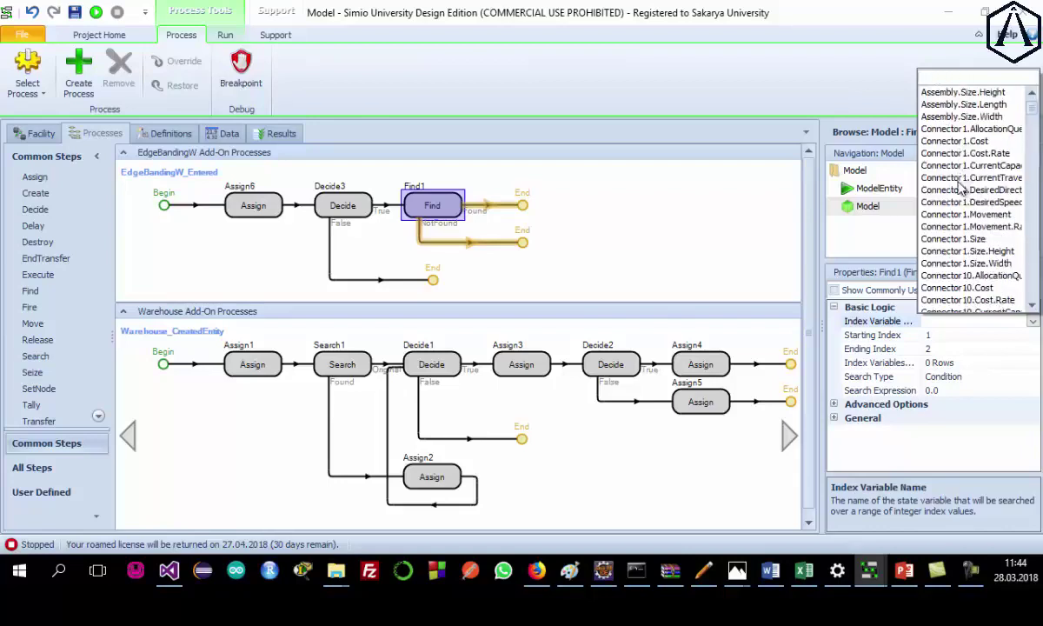
scroll(975, 224, down, 4)
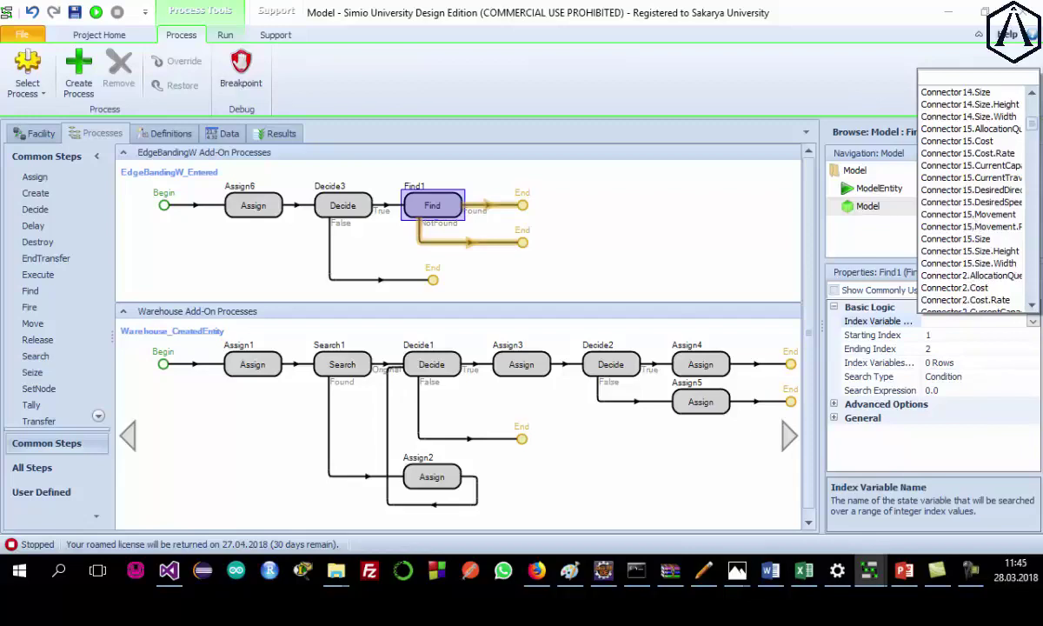
key(Escape)
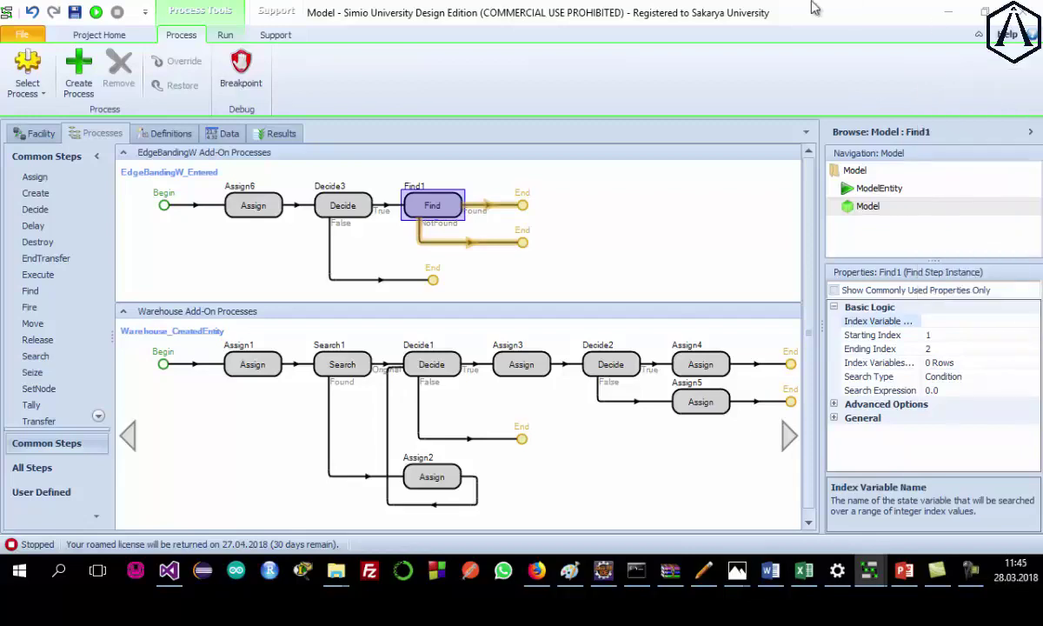
click(1000, 321)
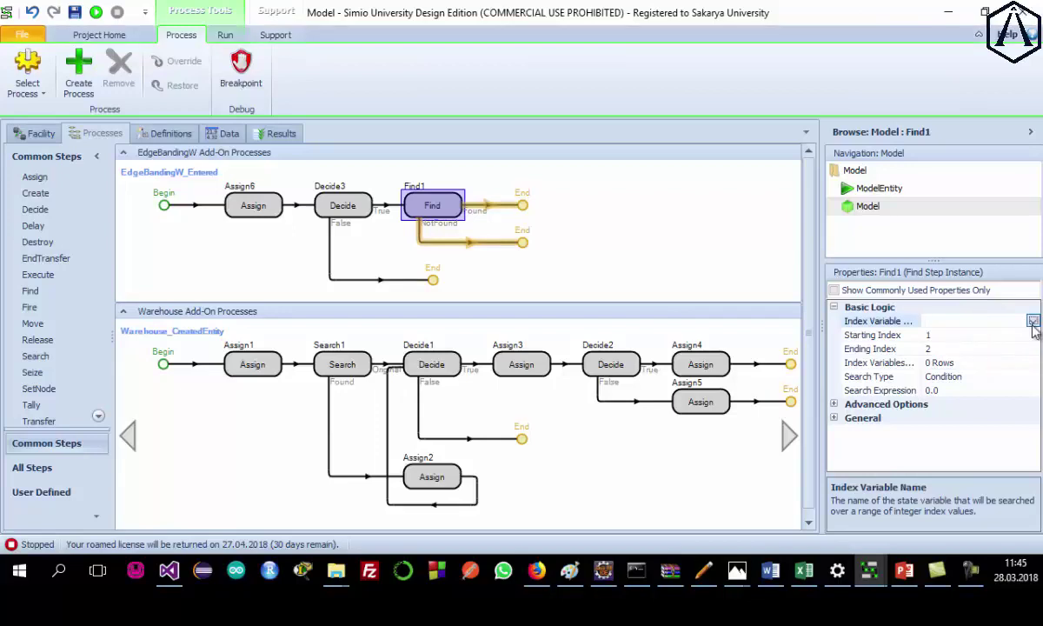
click(1032, 321)
scroll(981, 265, down, 5)
scroll(981, 265, down, 5)
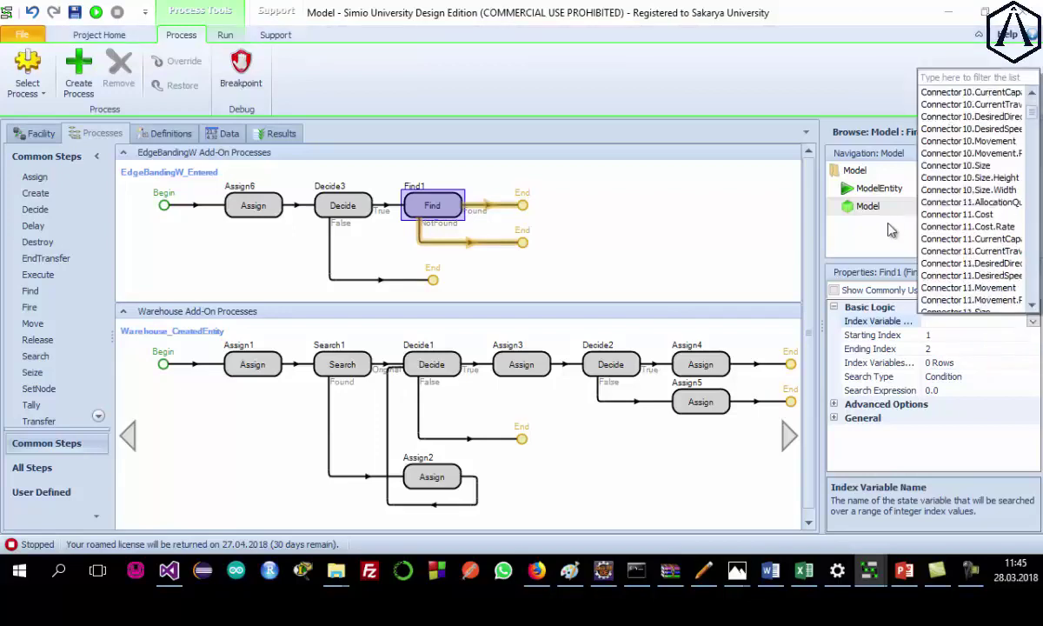
scroll(989, 233, down, 15)
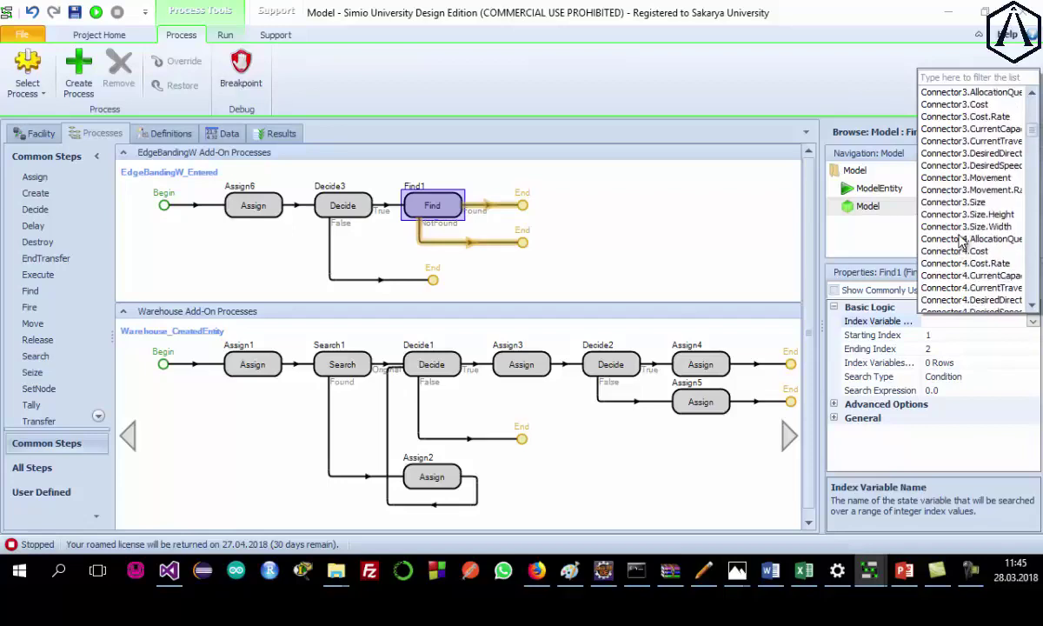
scroll(962, 243, down, 15)
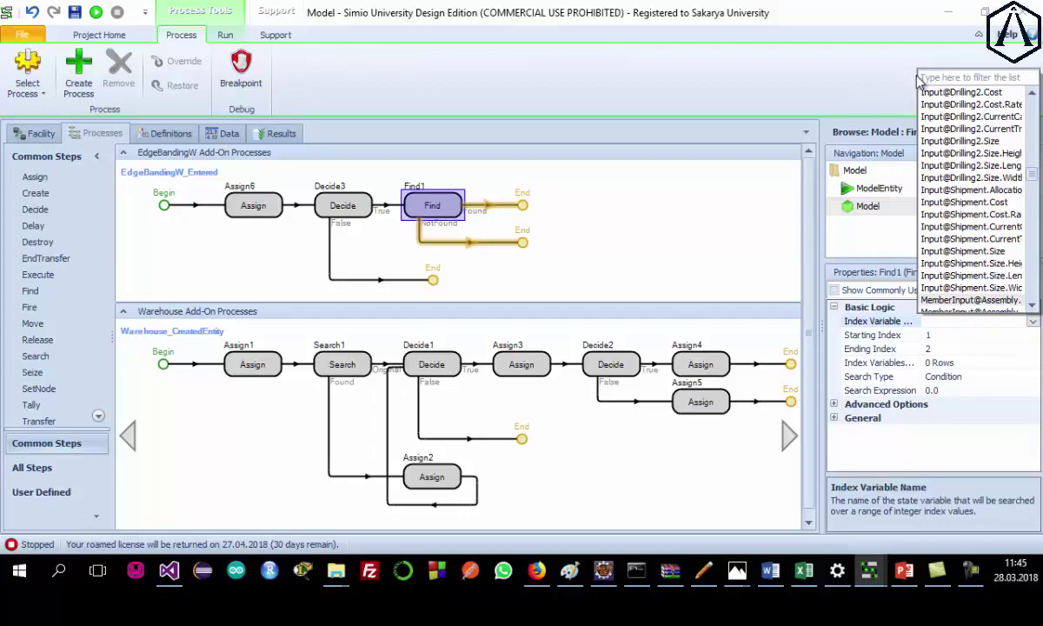
click(923, 333)
drag(923, 333, 885, 329)
drag(817, 314, 706, 296)
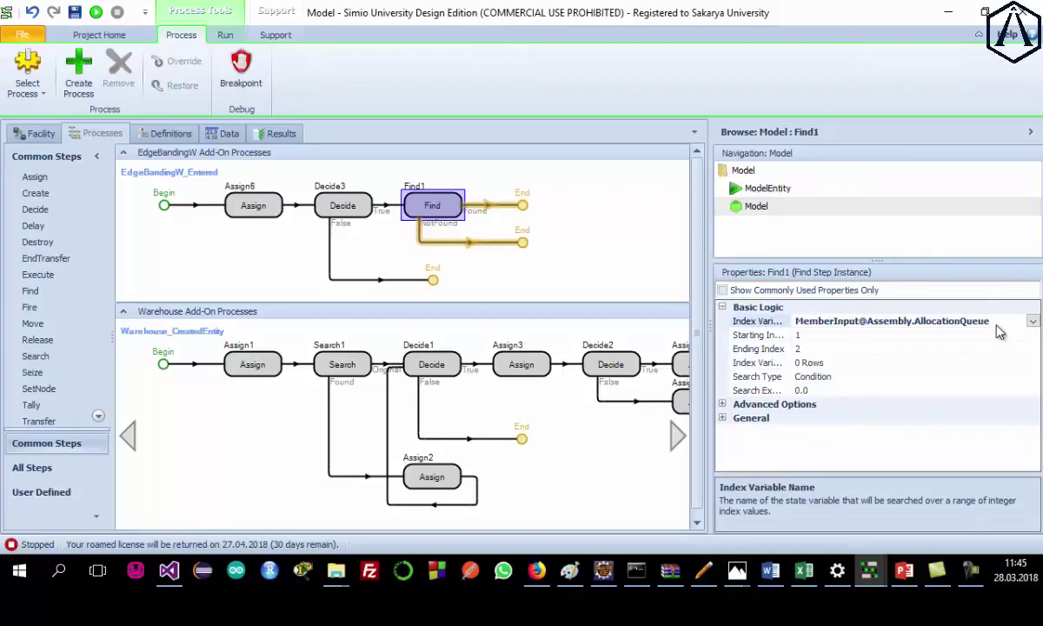
click(1033, 321)
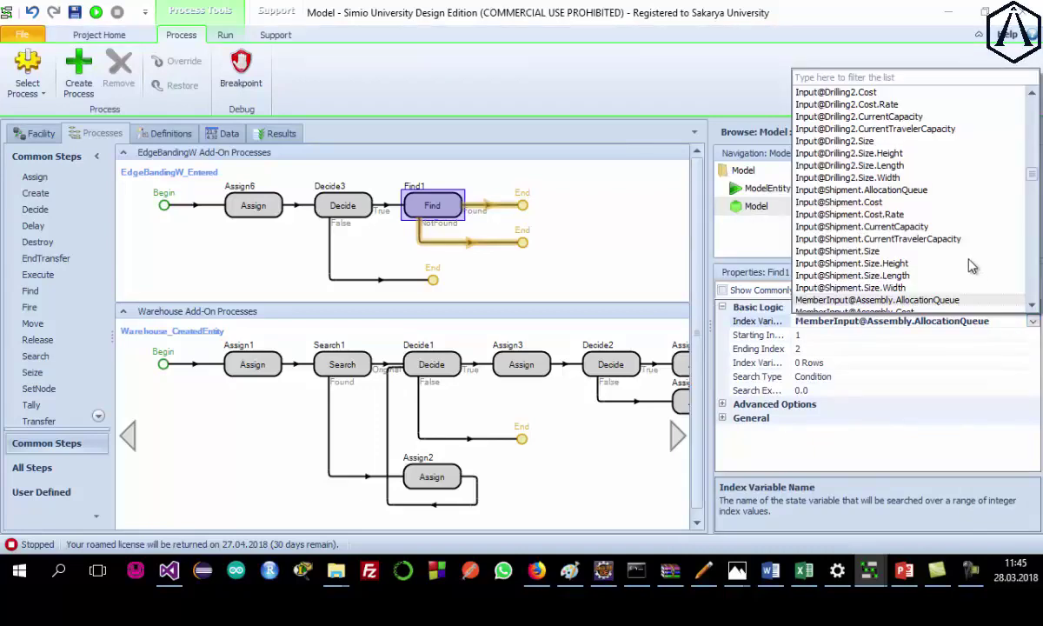
scroll(909, 252, down, 2)
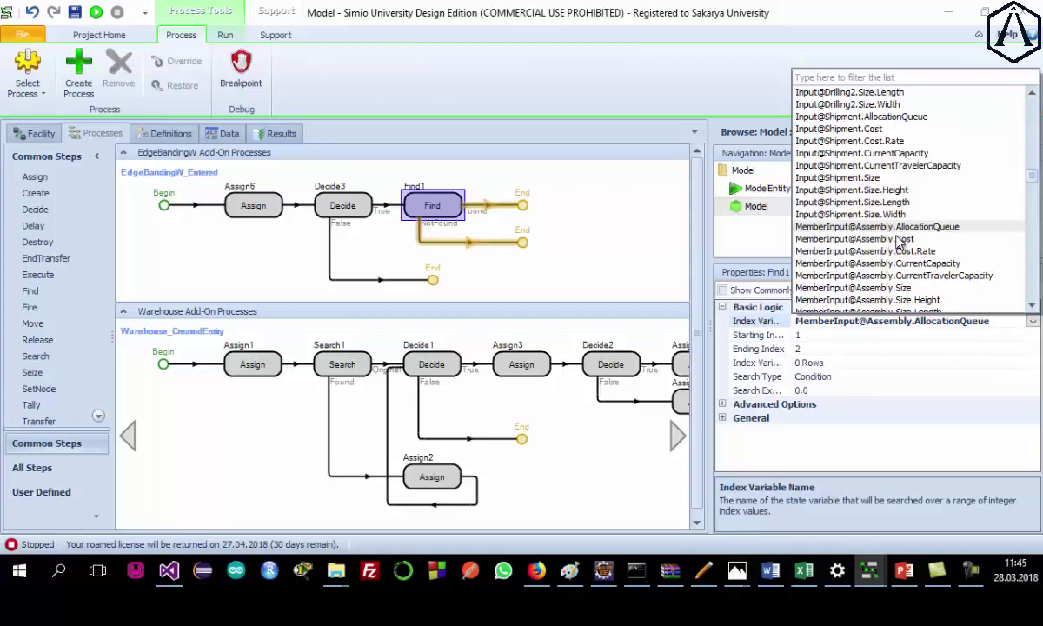
scroll(900, 242, down, 3)
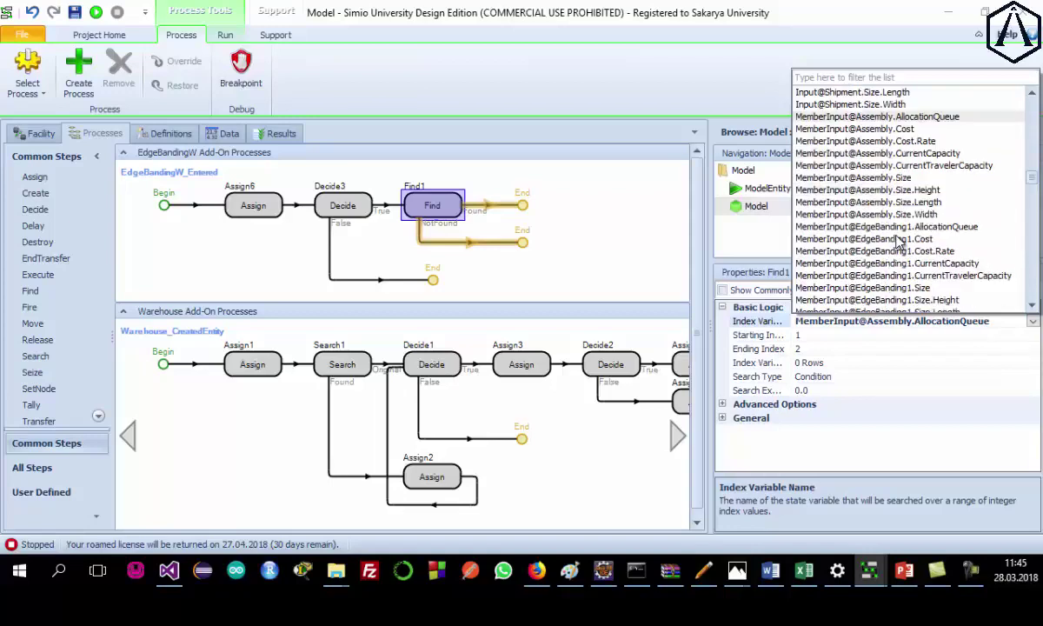
click(877, 227)
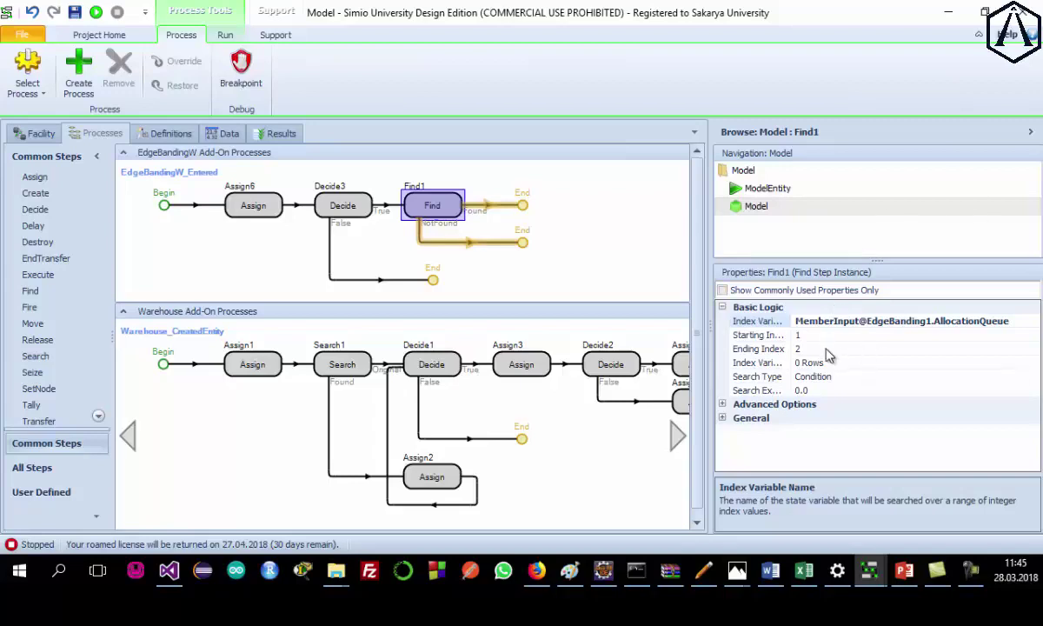
click(956, 349)
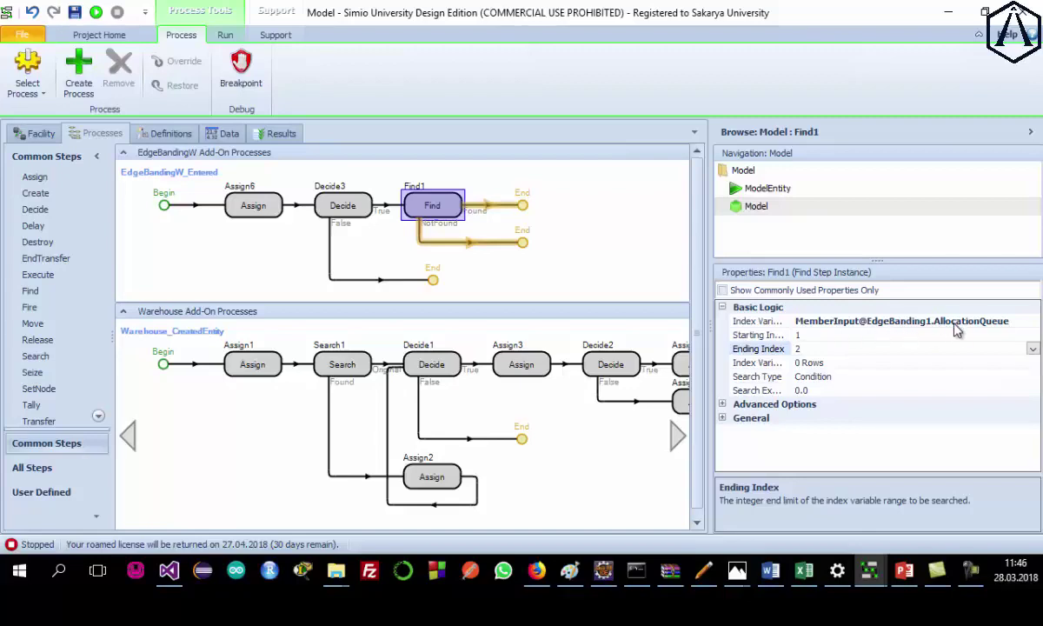
click(1034, 348)
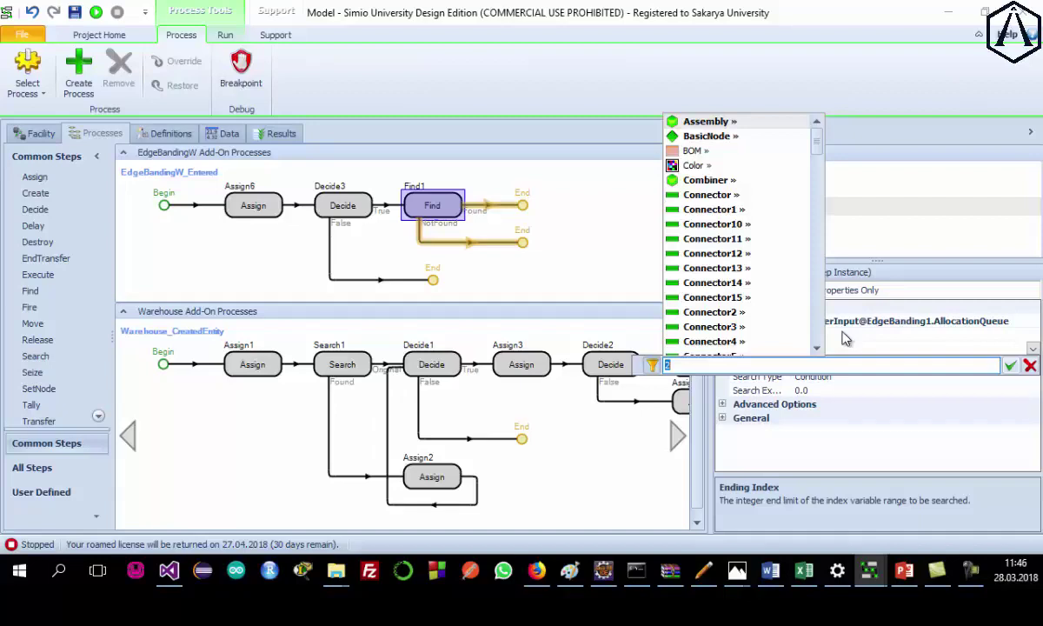
text(M)
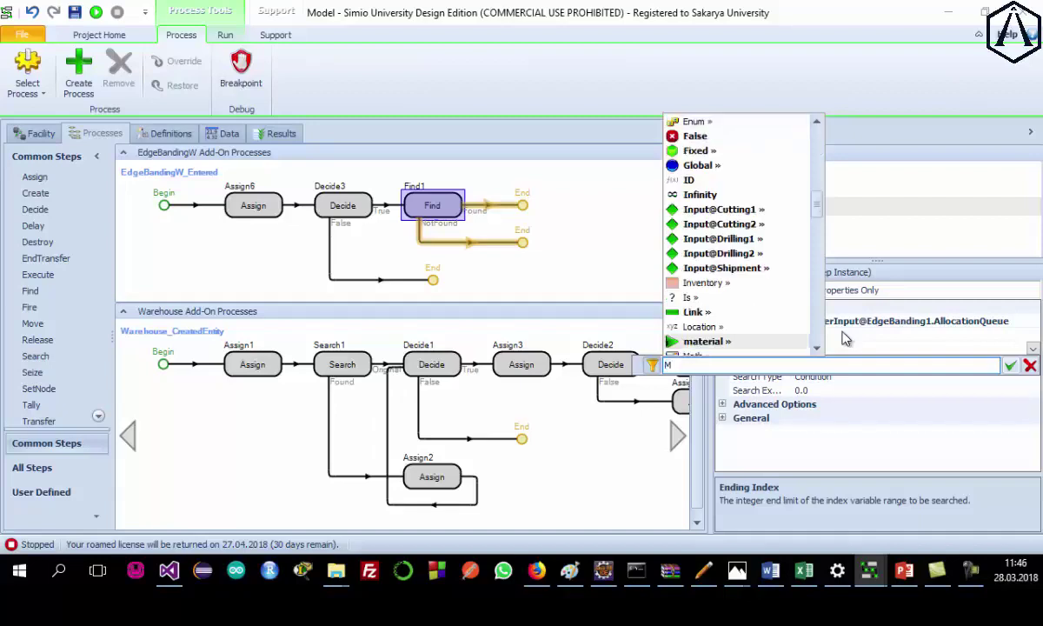
text(em)
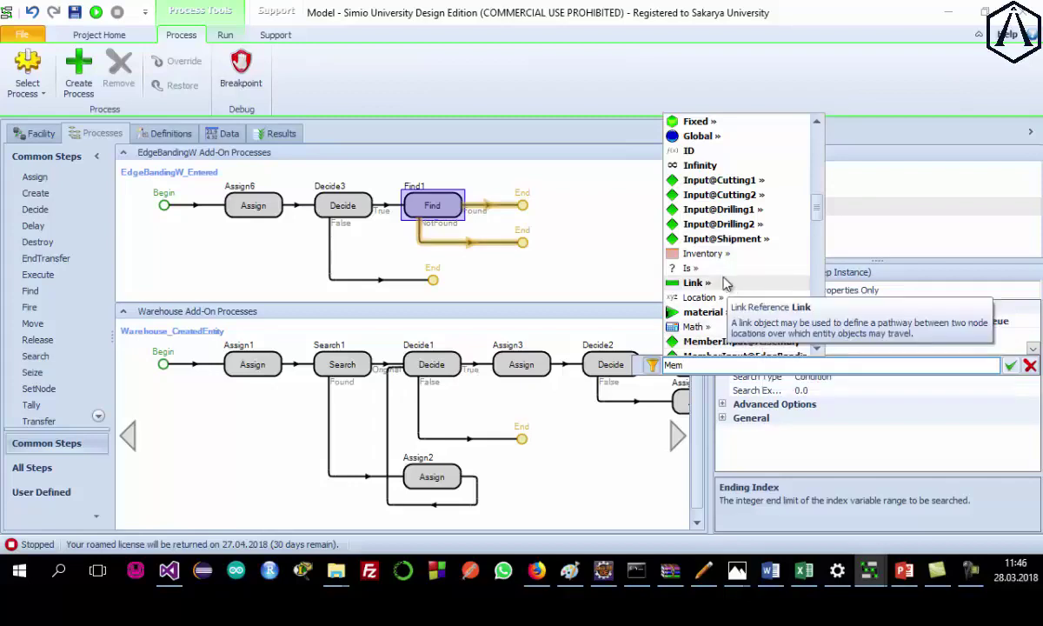
scroll(739, 291, down, 2)
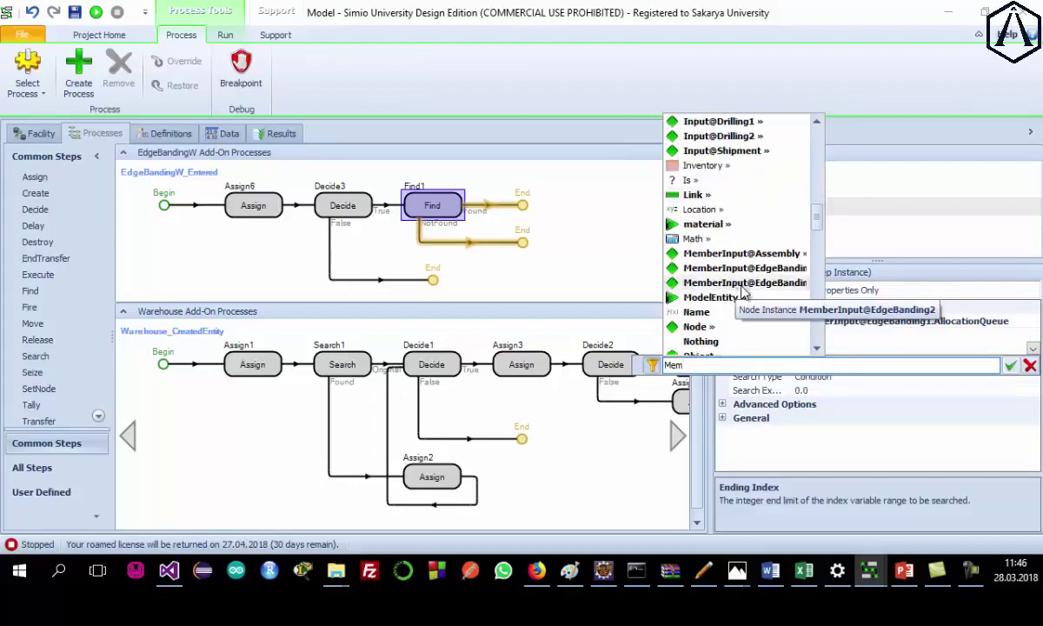
click(755, 271)
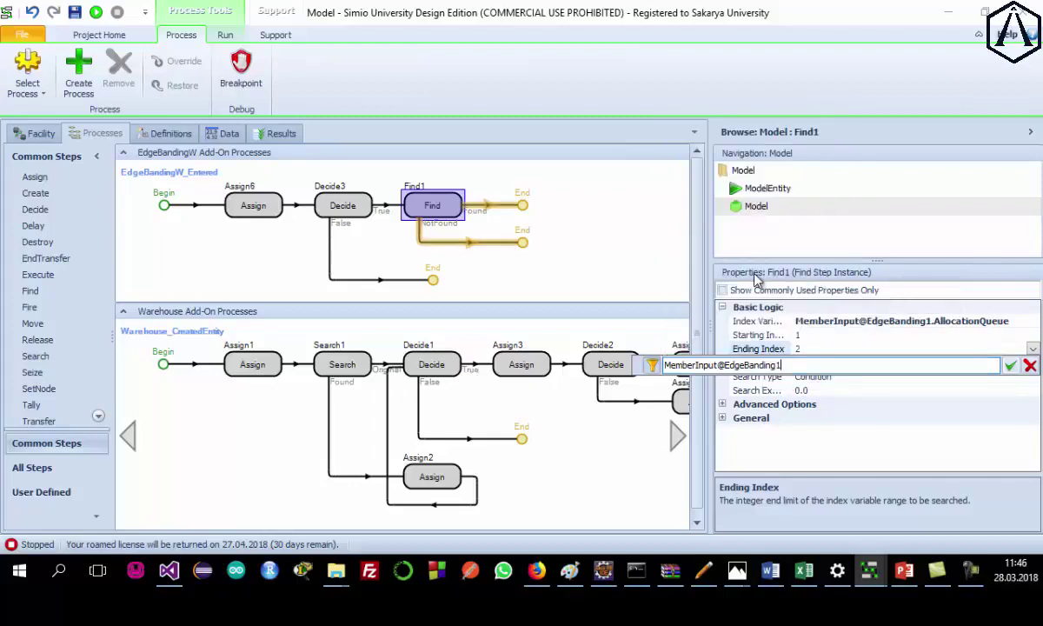
text(.)
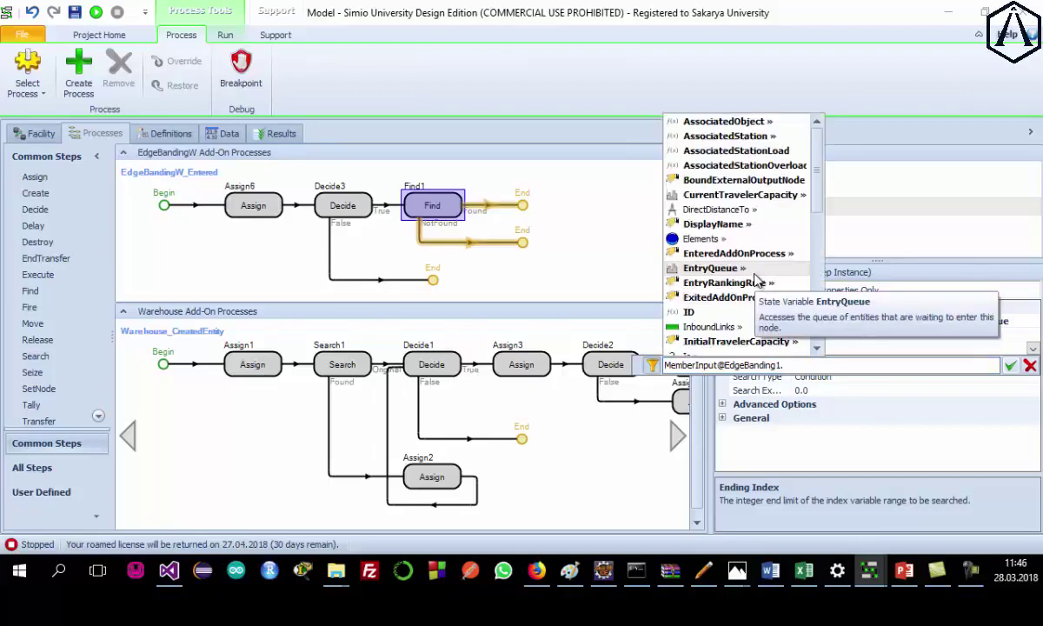
text(Ent)
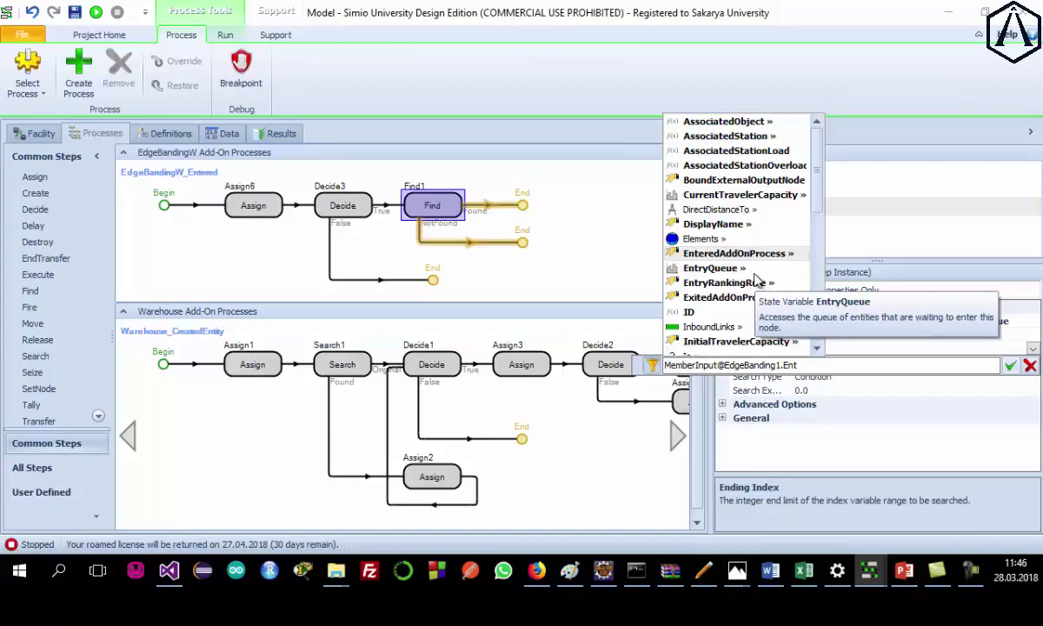
text(ryQ)
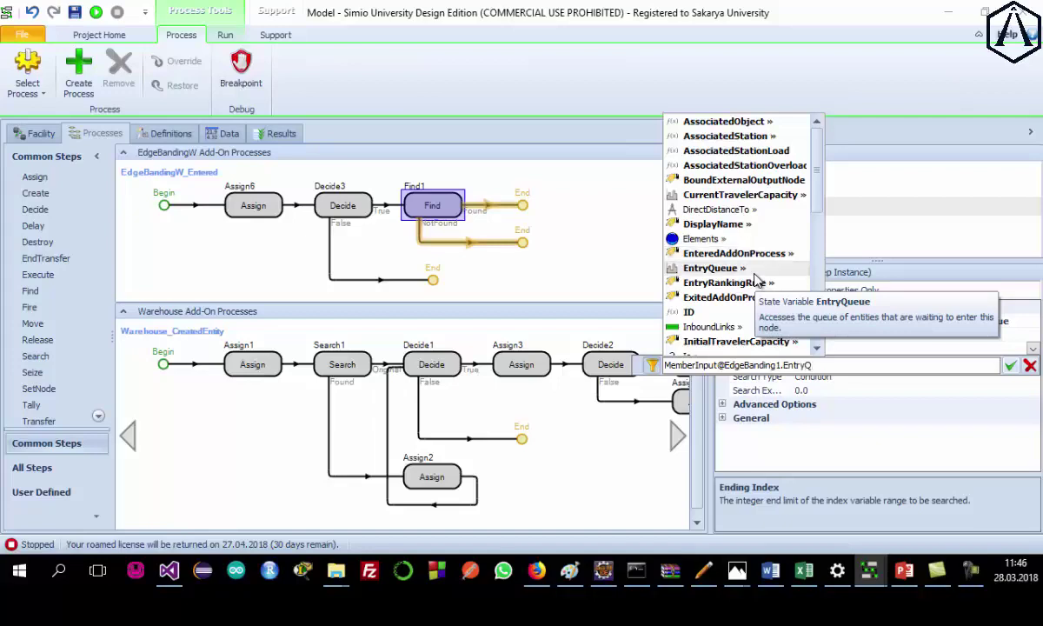
click(687, 269)
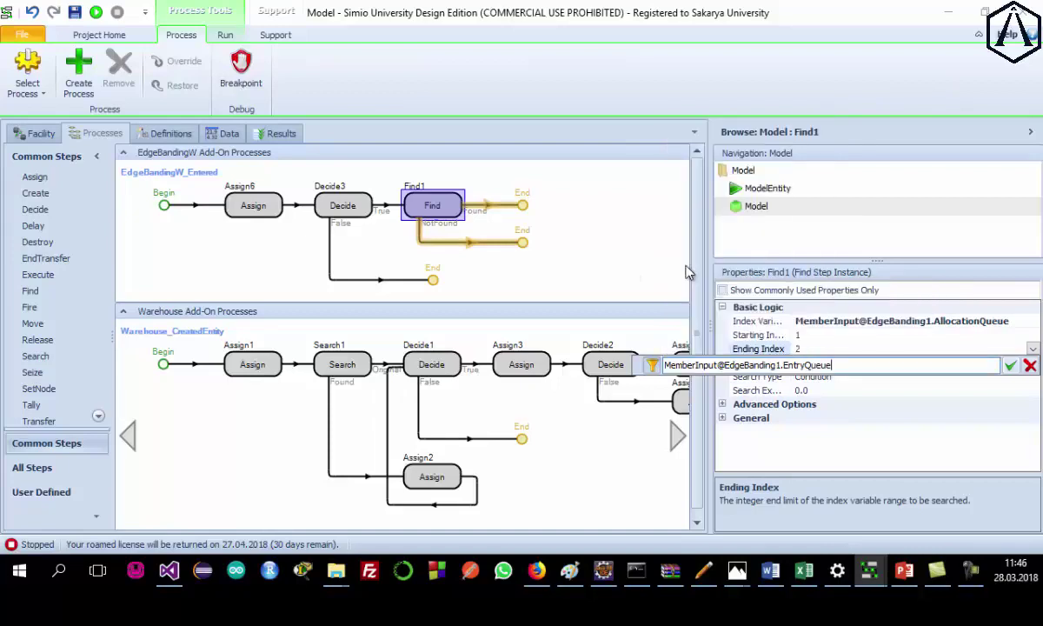
text(.N)
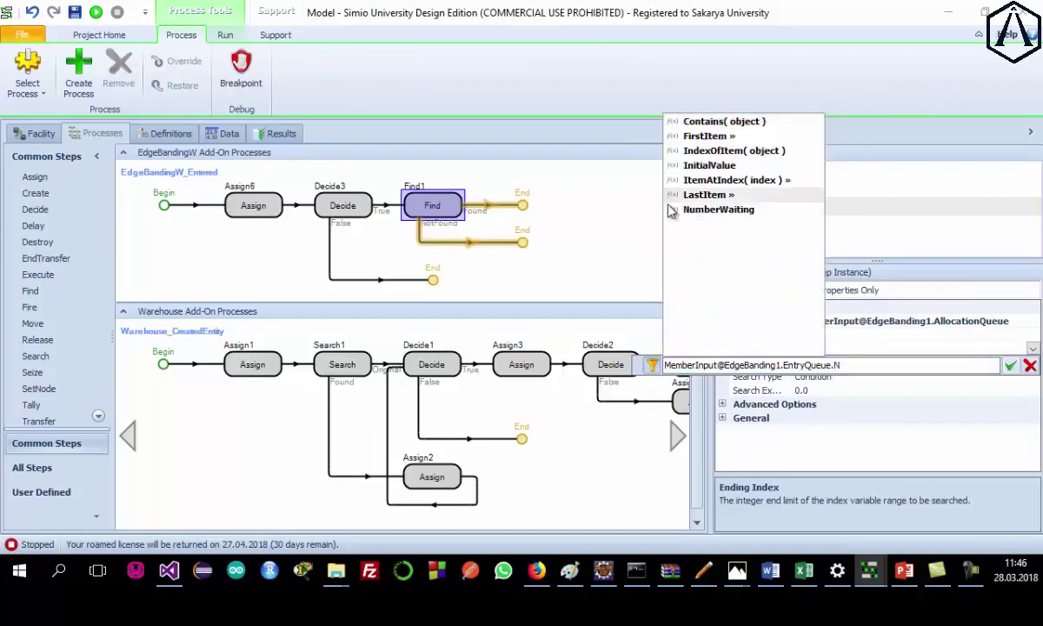
click(687, 216)
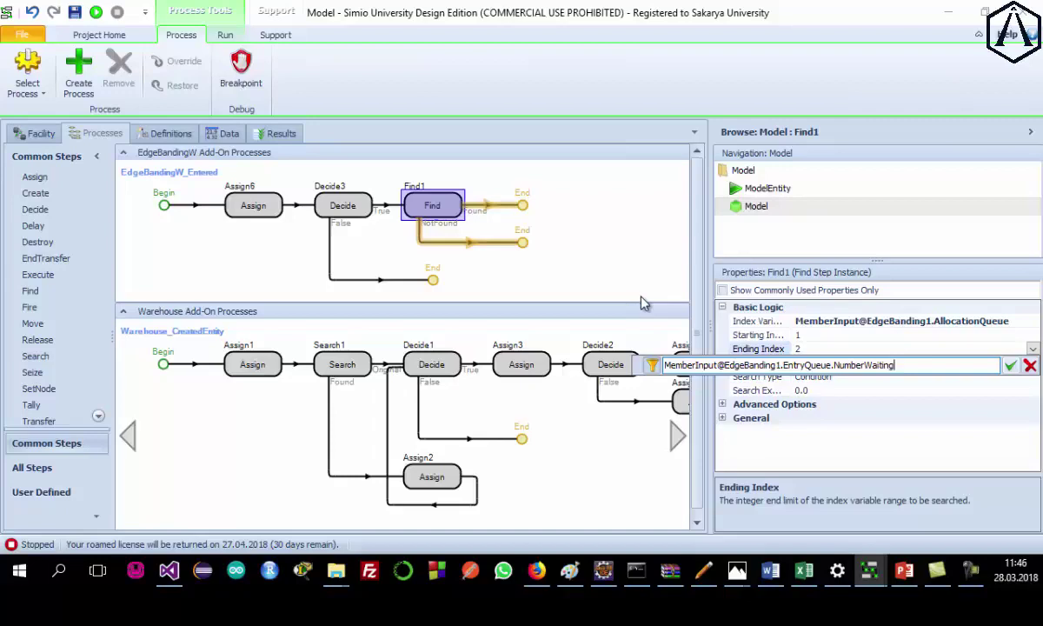
click(1010, 365)
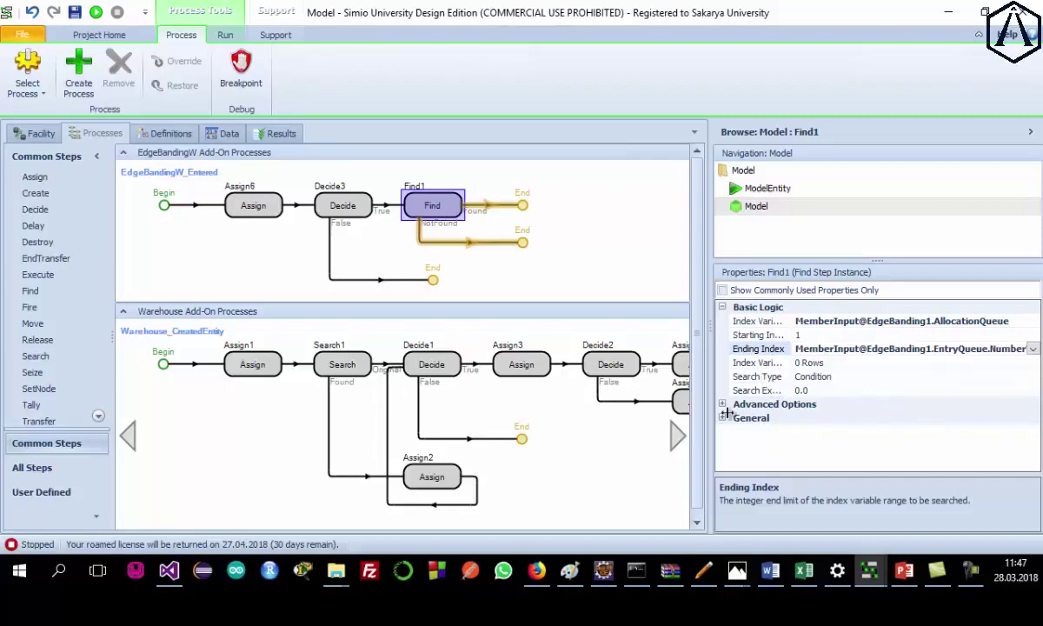
Review the Find step's search type options, keep Condition, and widen the properties pane slightly.
click(870, 377)
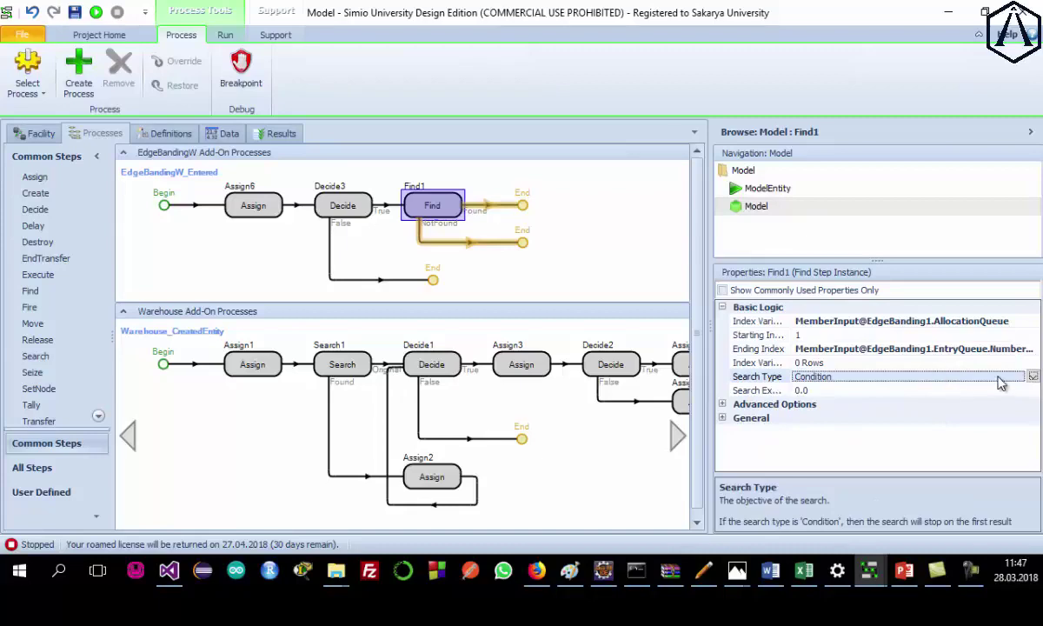
click(1033, 378)
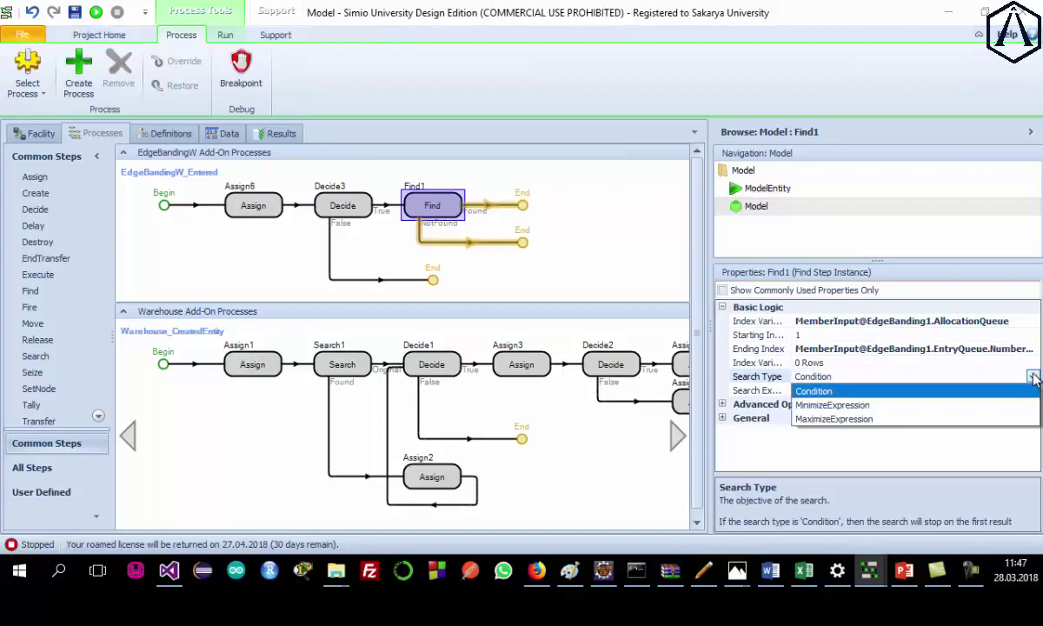
click(1034, 379)
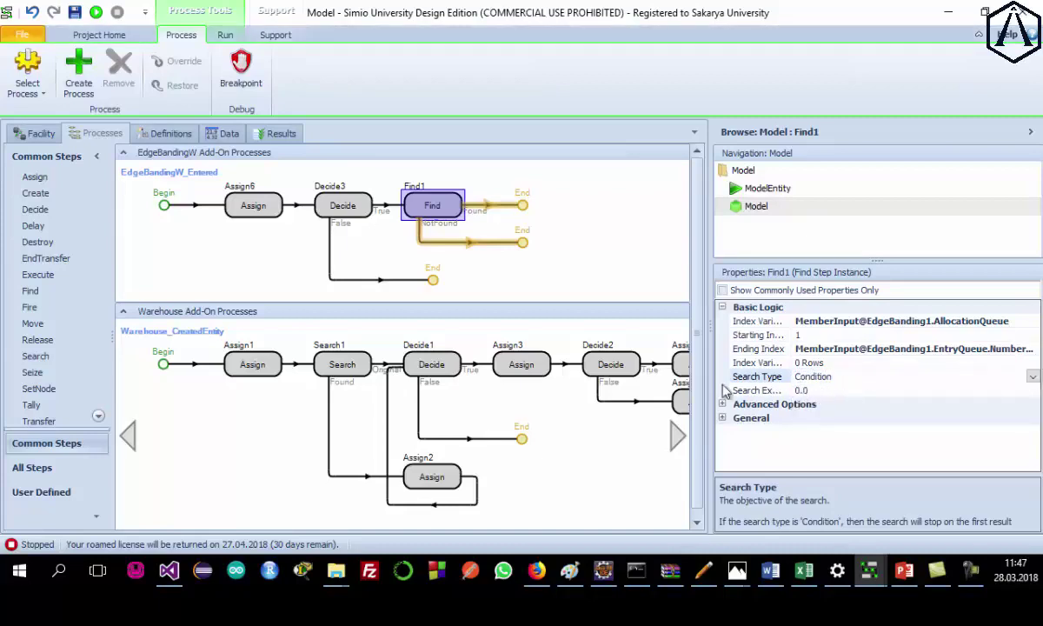
drag(709, 380, 691, 380)
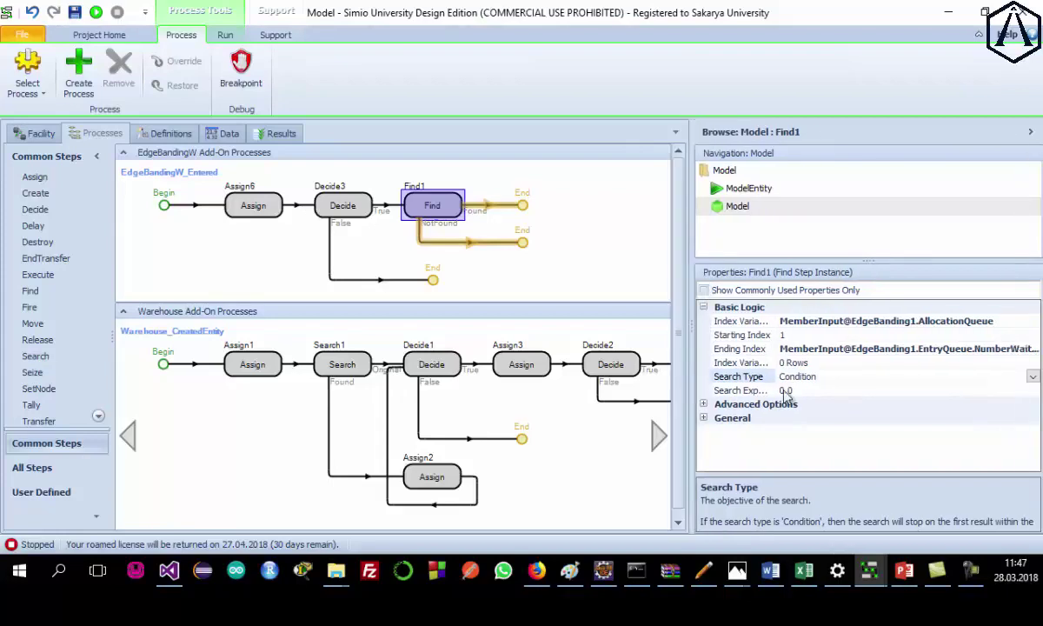
Set the Find step's search expression to ModelEntity.orderId==ebOrderId.
click(844, 392)
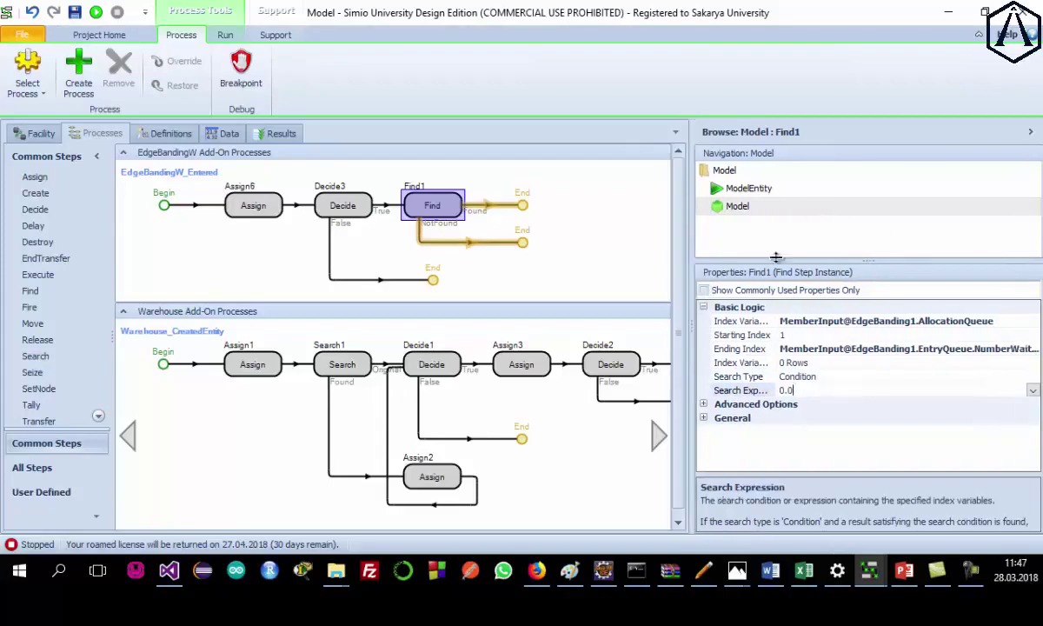
click(1033, 391)
text(Model)
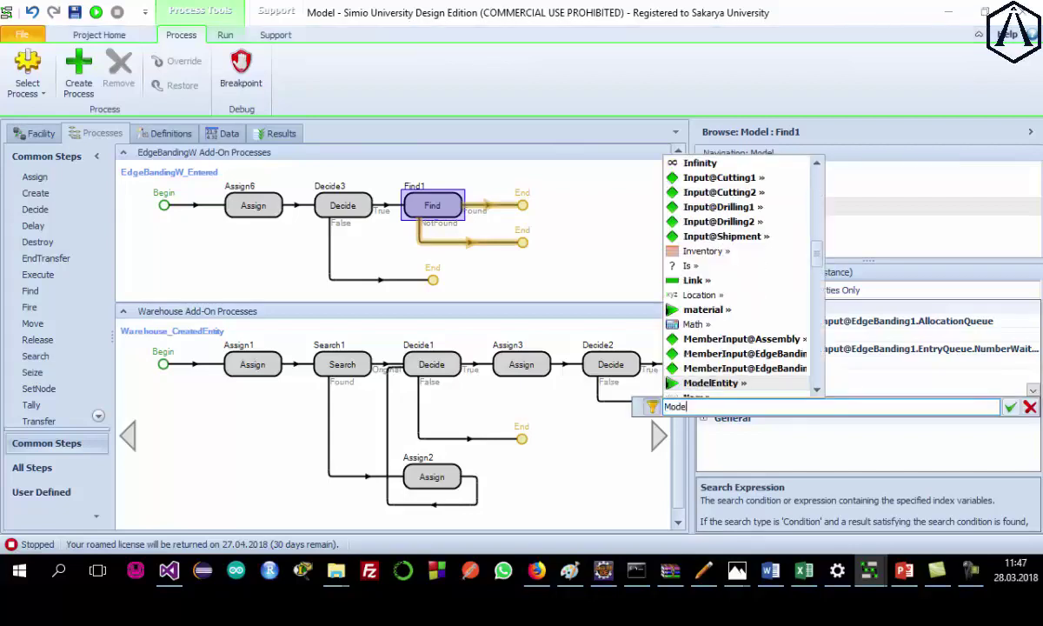
click(700, 382)
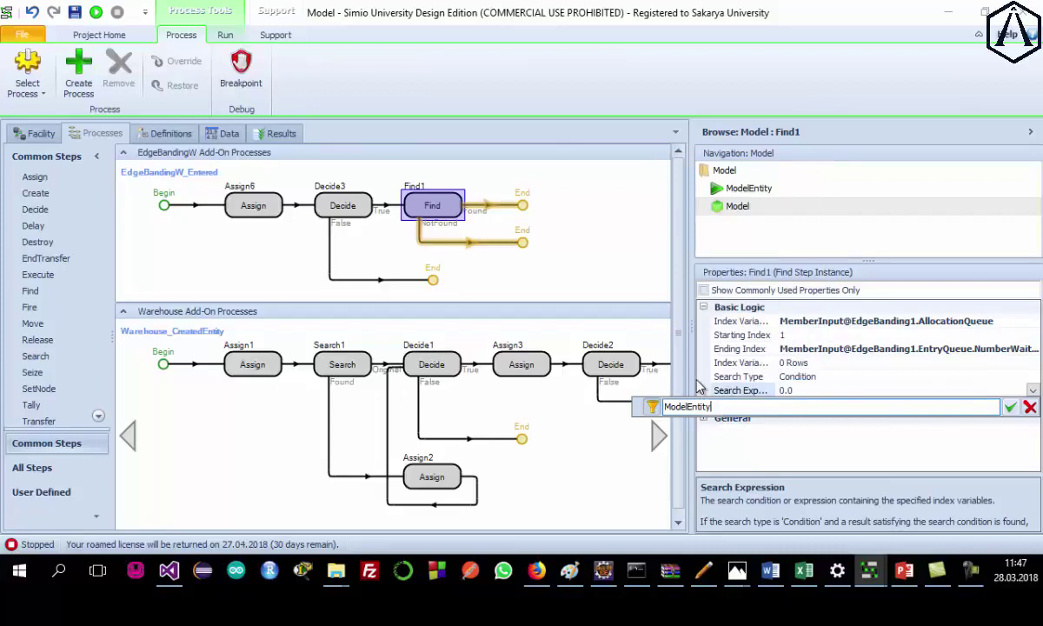
text(.)
scroll(700, 387, down, 5)
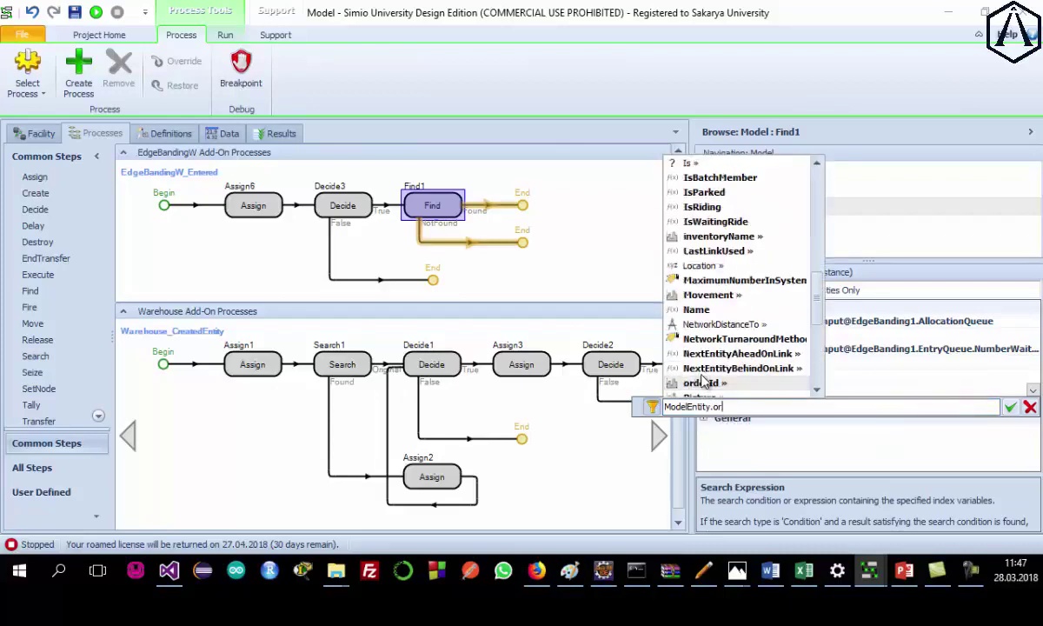
click(700, 384)
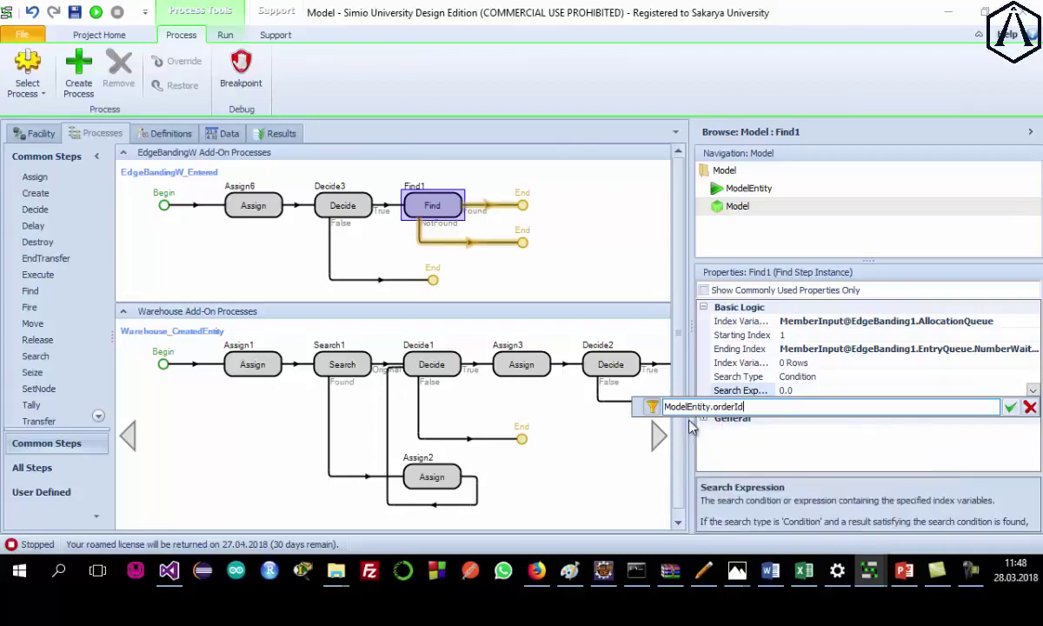
text(==en)
key(BackSpace)
text(b)
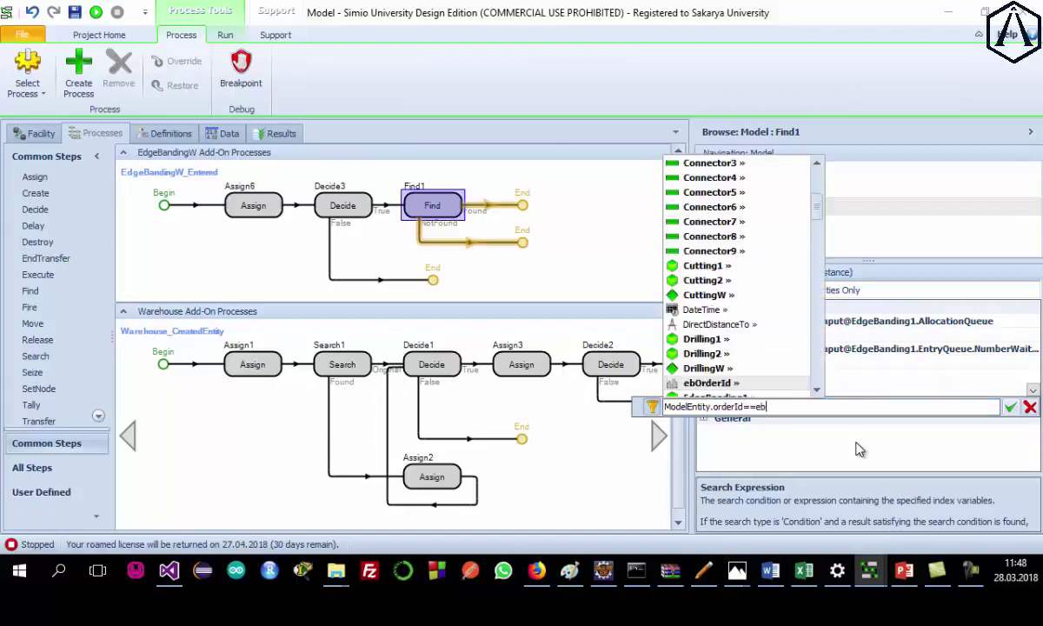
key(Tab)
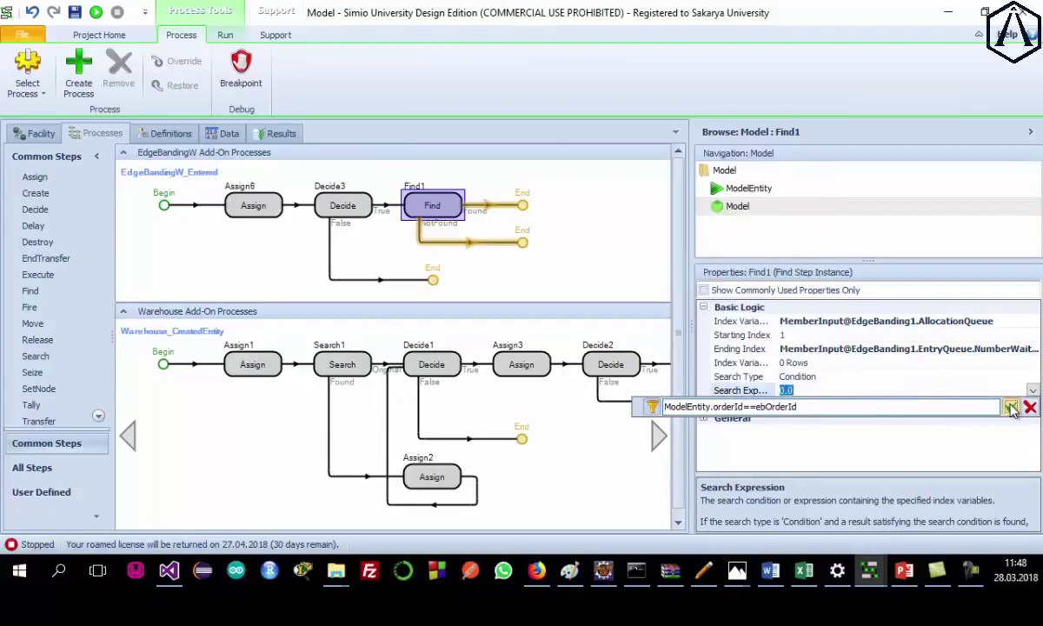
click(1011, 408)
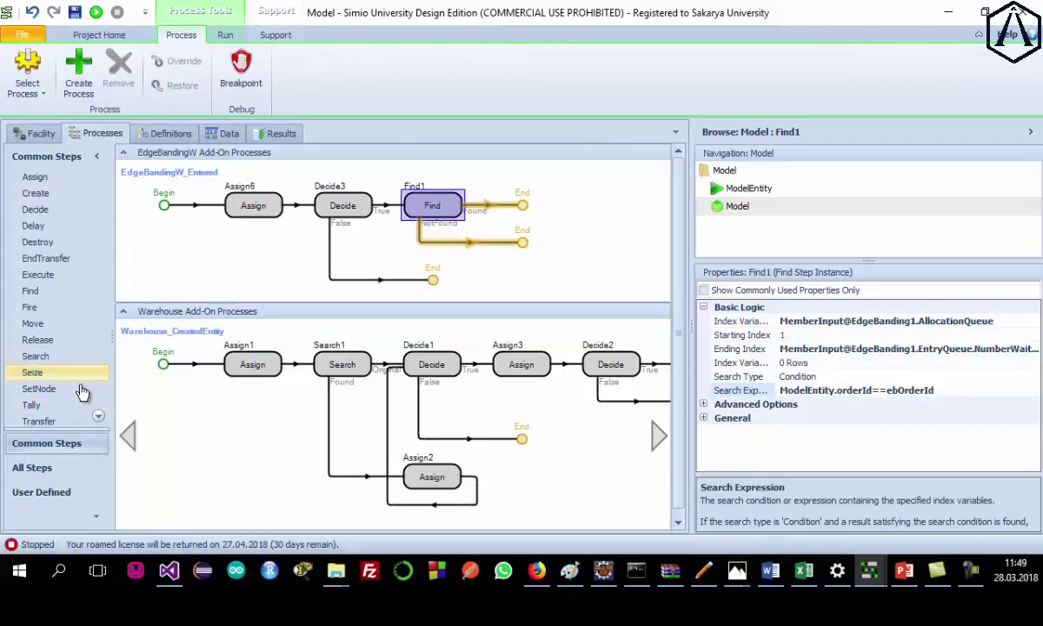
Add a Transfer step on the Find step's Found branch in EdgeBandingW_Entered and set it to transfer from CurrentNode.
scroll(79, 374, down, 1)
drag(70, 389, 522, 206)
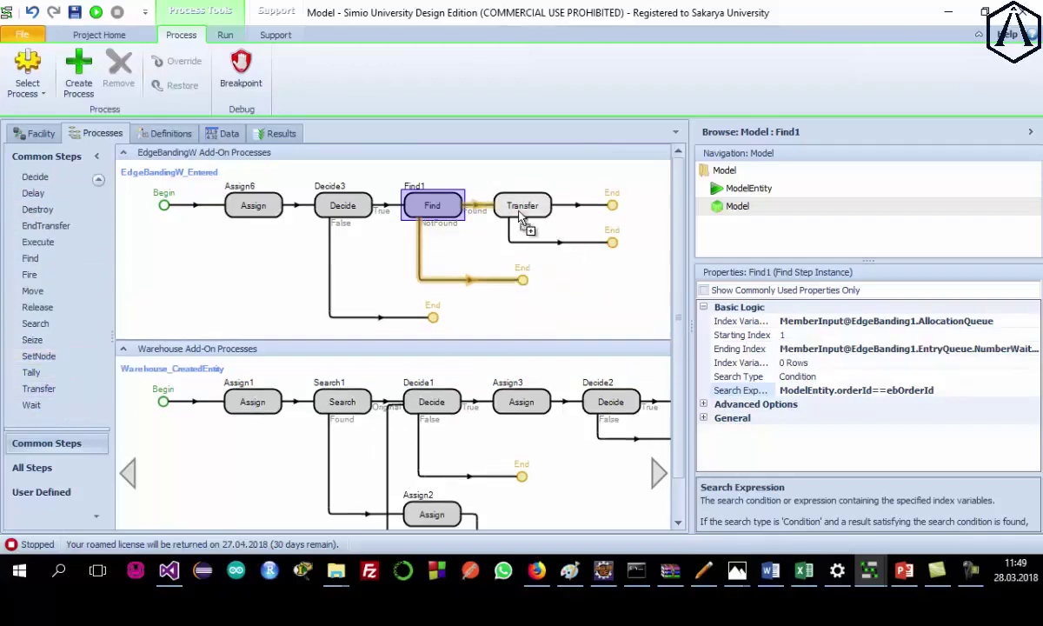
click(896, 323)
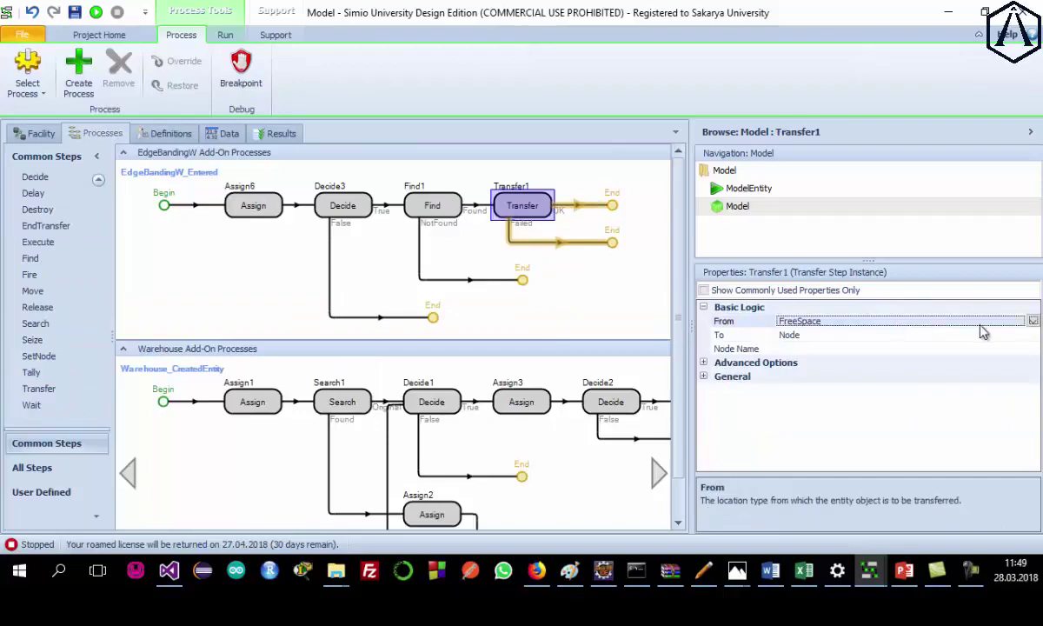
click(1033, 321)
click(826, 365)
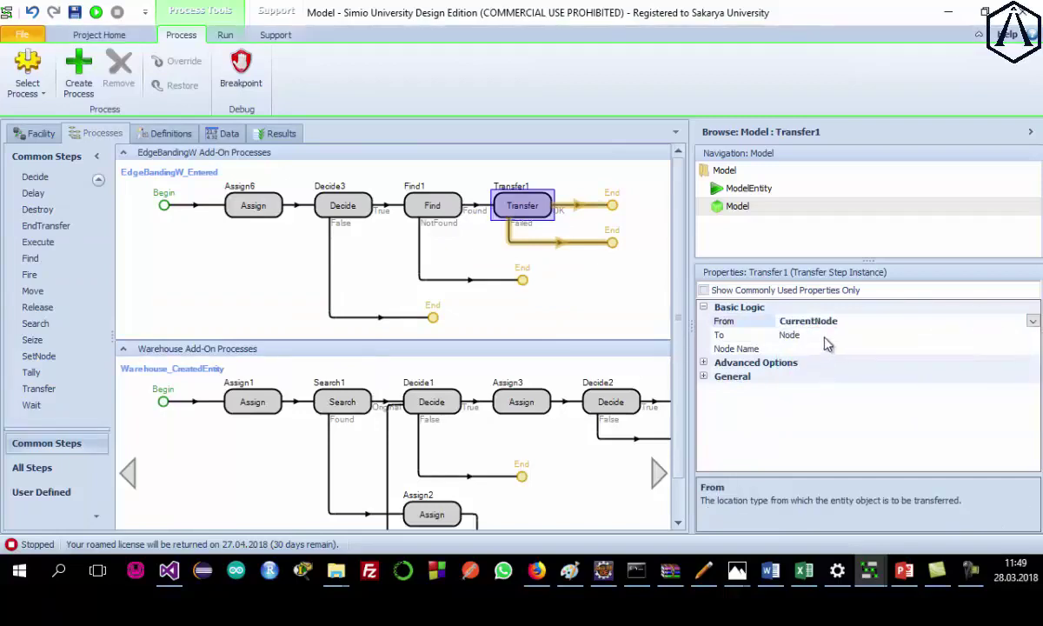
Keep Node as the Transfer step's destination type and set its node name to ParentInput@EdgeBanding1.
click(858, 336)
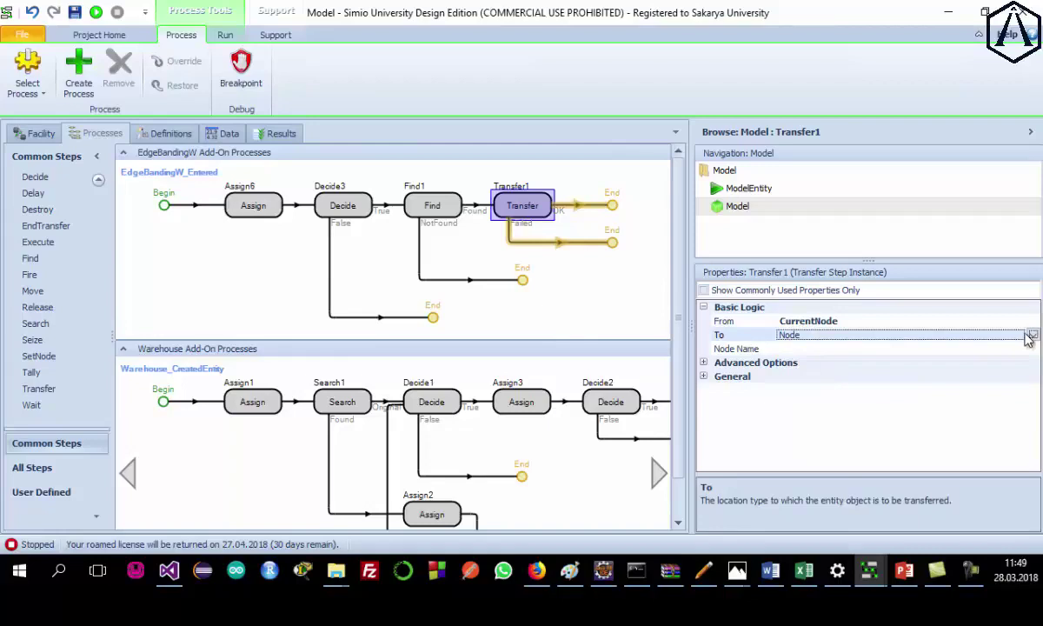
click(908, 350)
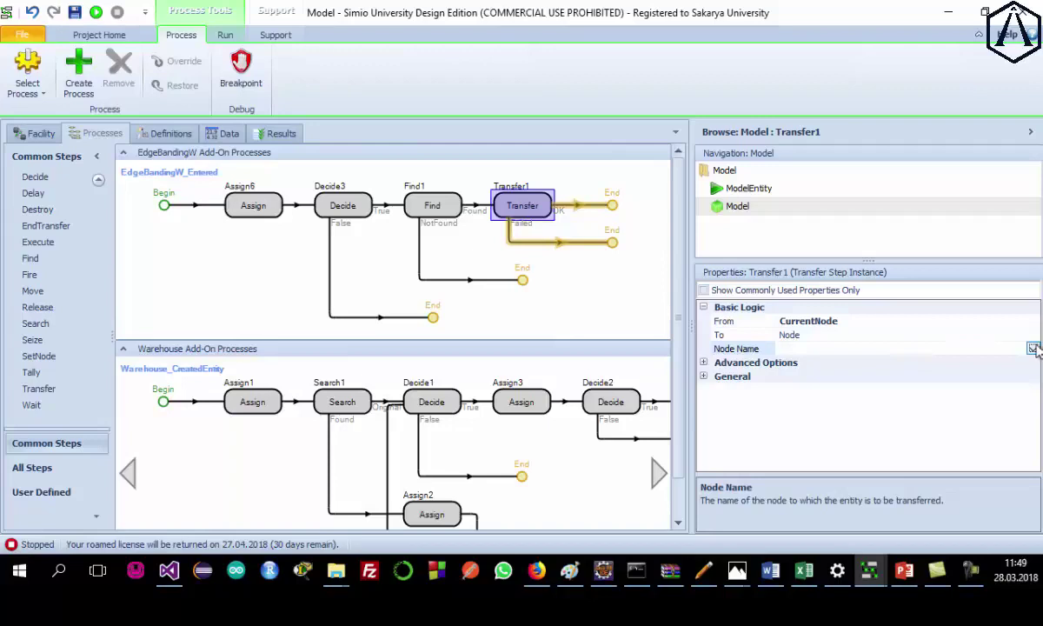
click(1034, 348)
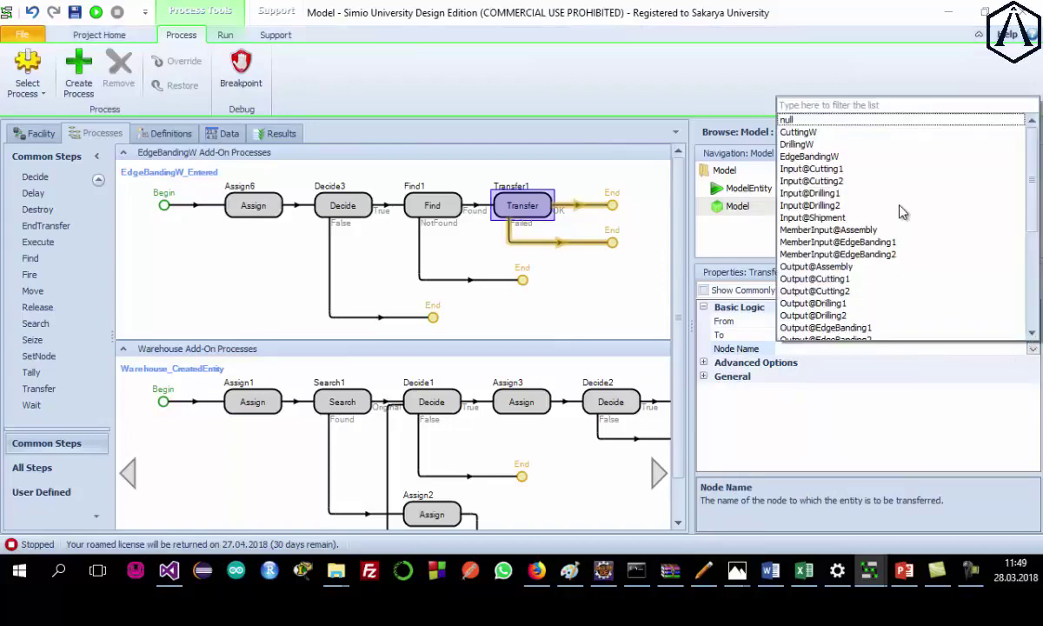
scroll(902, 213, down, 1)
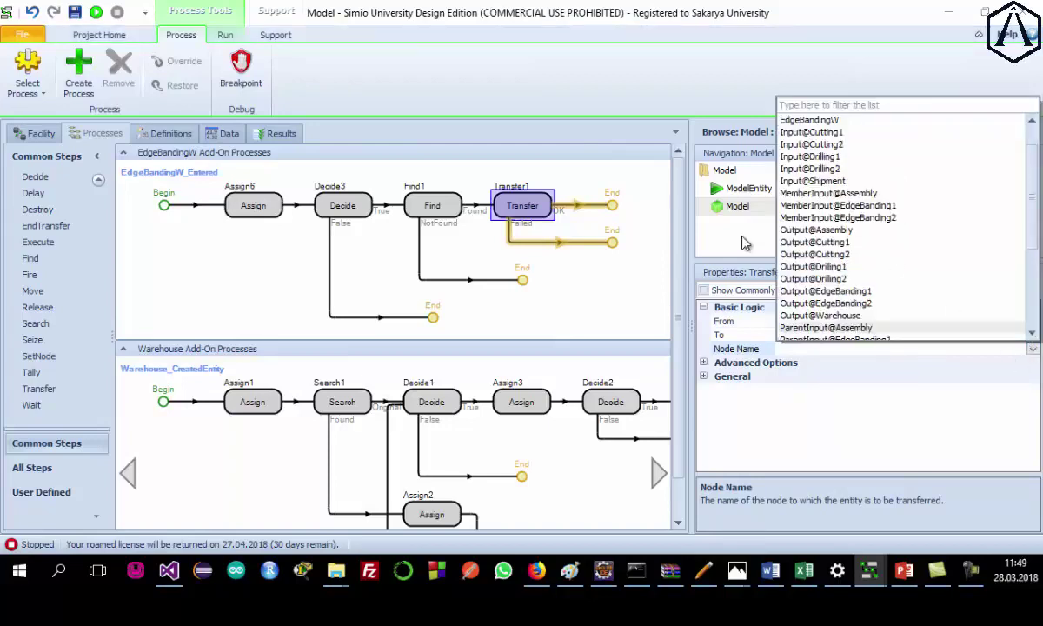
scroll(776, 247, down, 1)
click(859, 306)
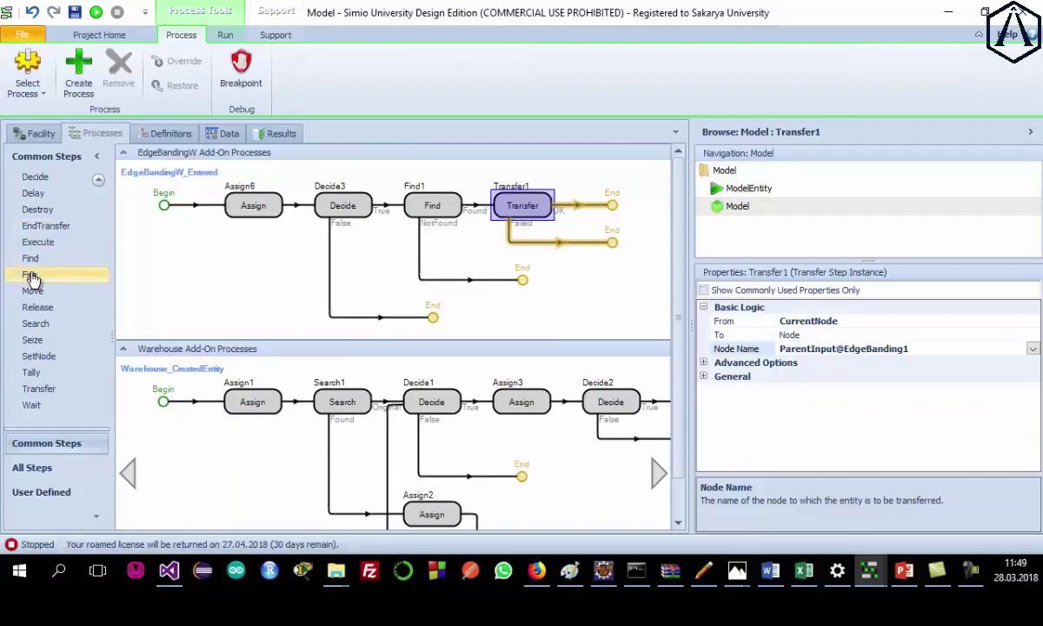
Add a second Find step on the first Find step's NotFound branch, and check the expression of the Decide step in EdgeBandingW_Entered.
drag(30, 258, 476, 280)
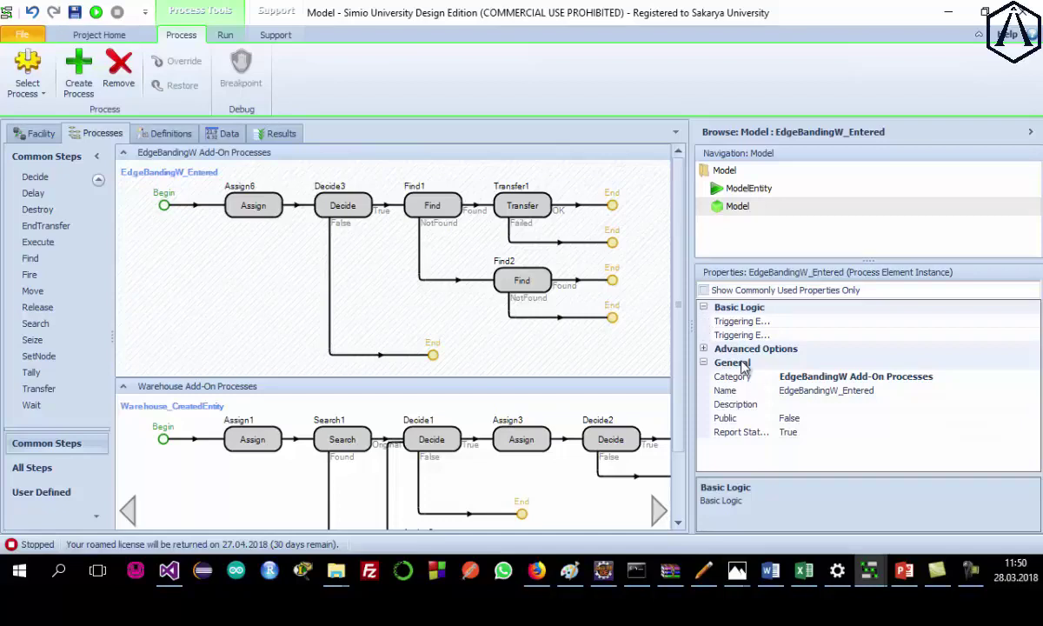
click(335, 205)
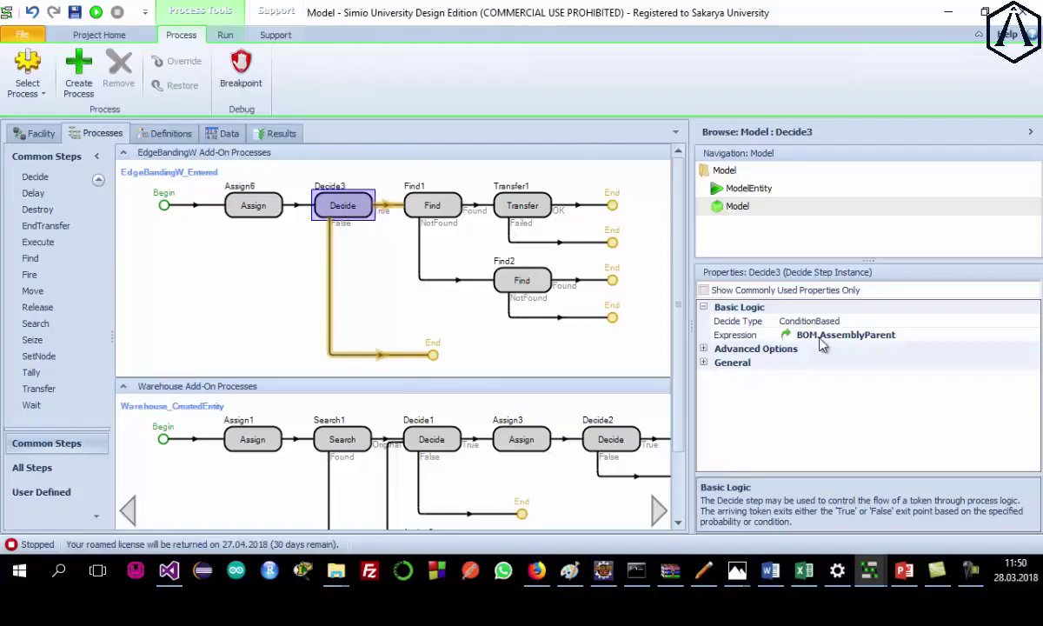
click(400, 263)
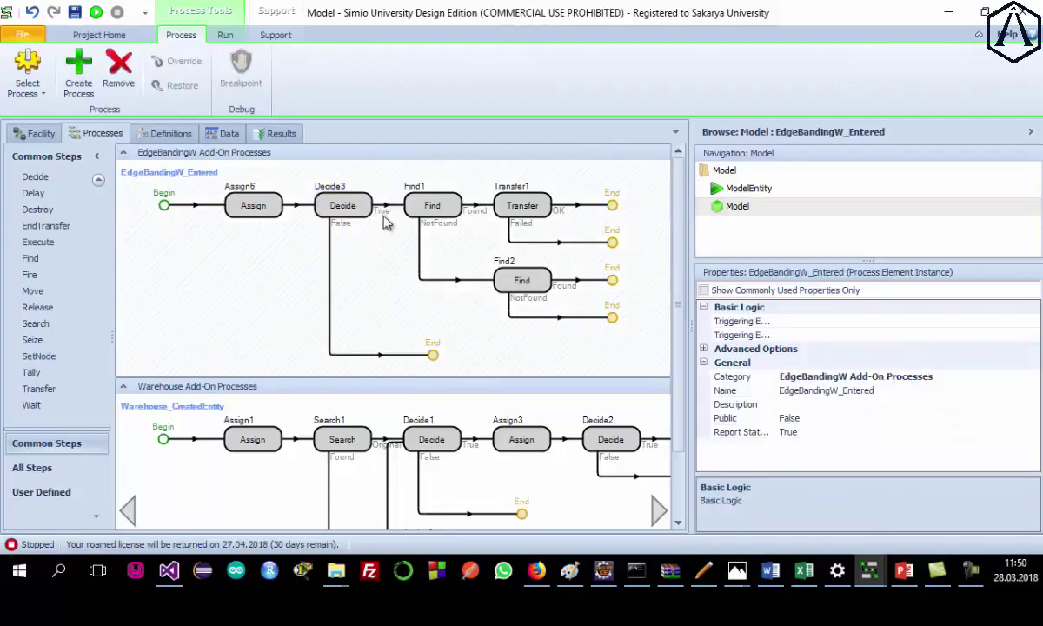
click(447, 214)
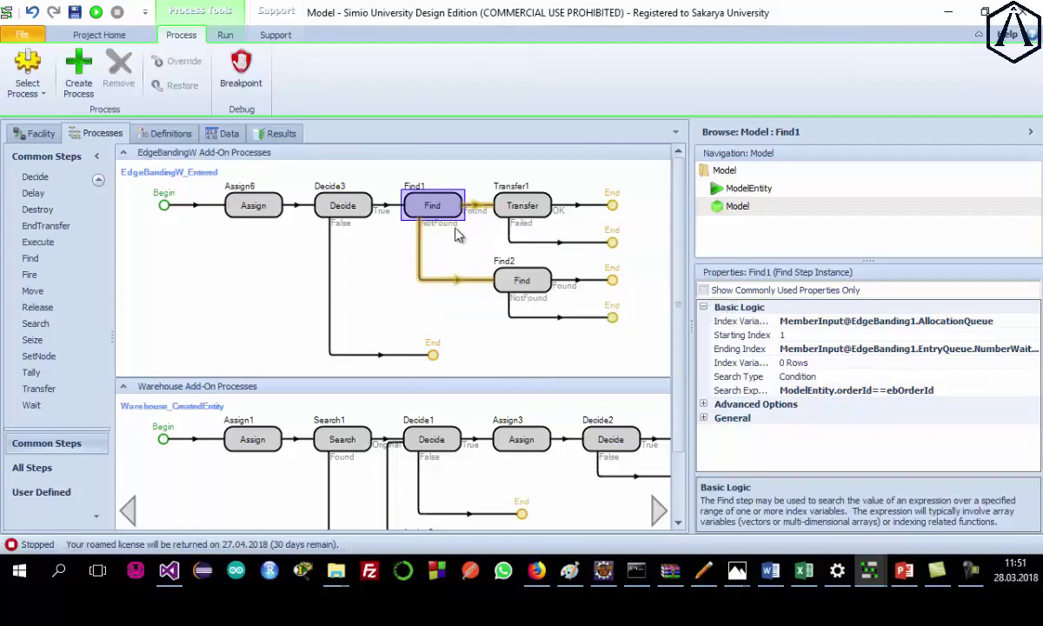
click(522, 282)
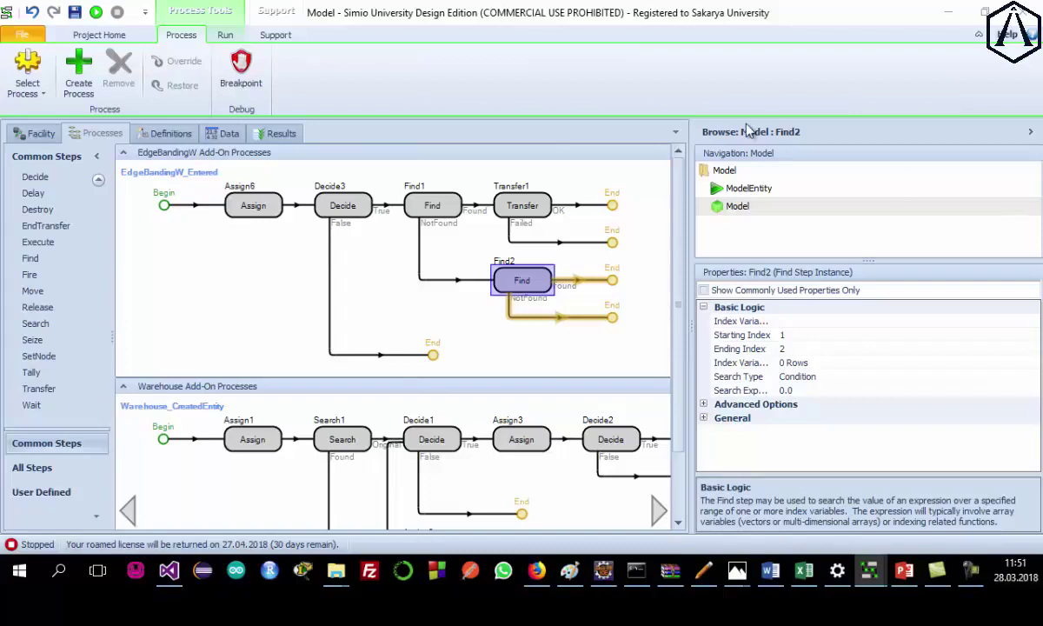
click(852, 325)
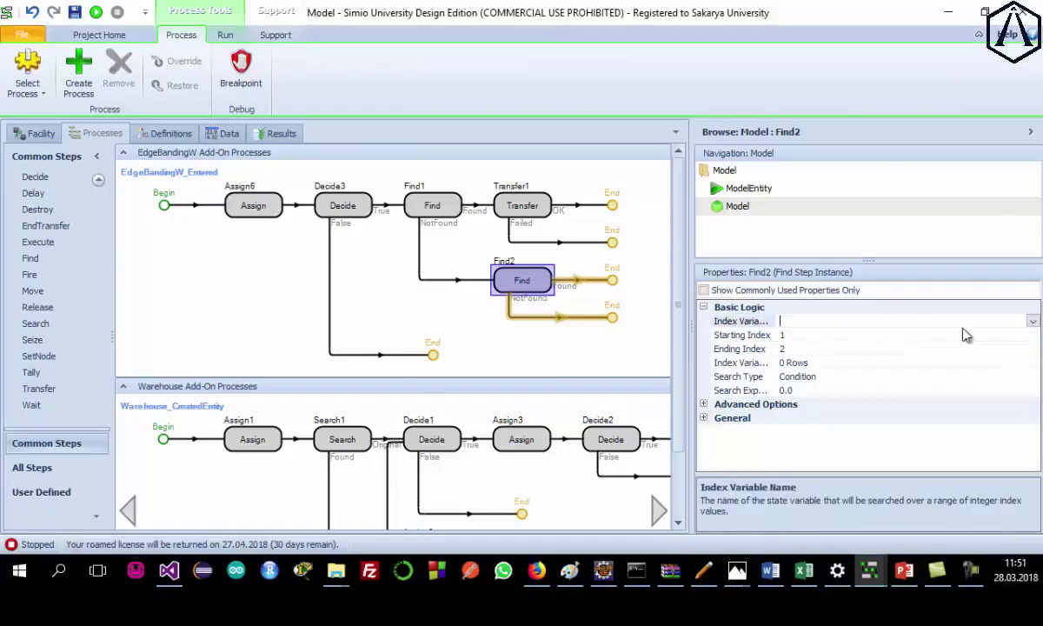
click(1033, 322)
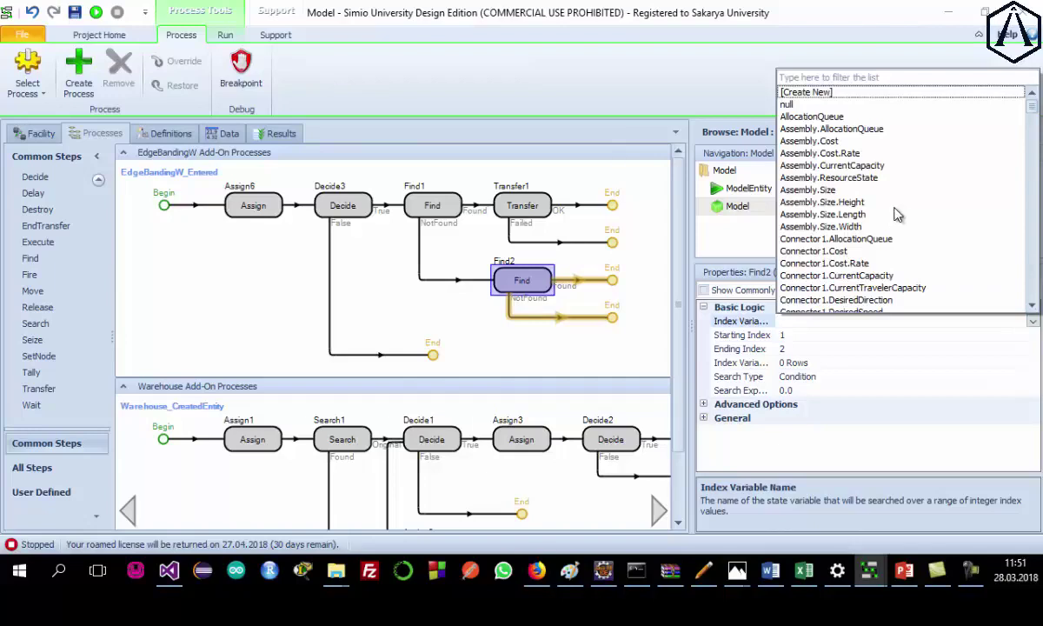
scroll(895, 217, down, 10)
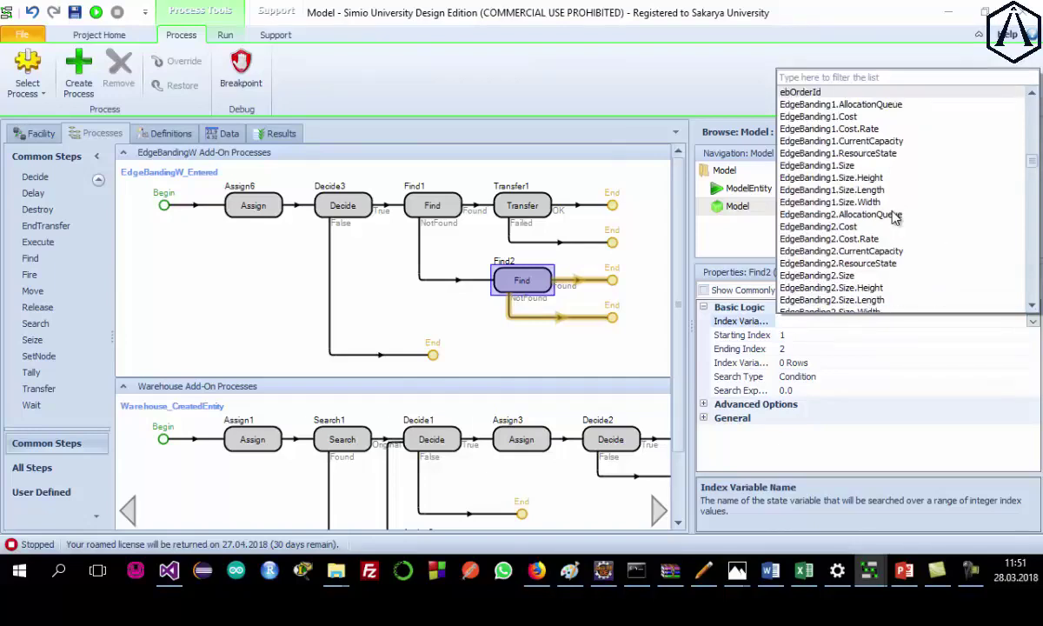
scroll(895, 217, down, 15)
scroll(869, 247, down, 3)
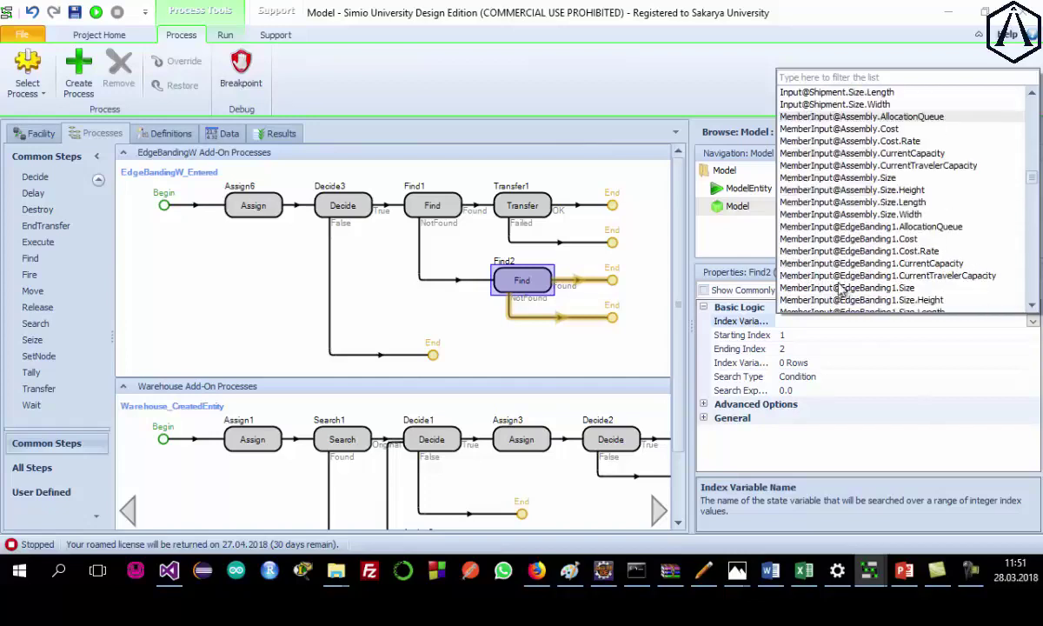
scroll(842, 289, down, 5)
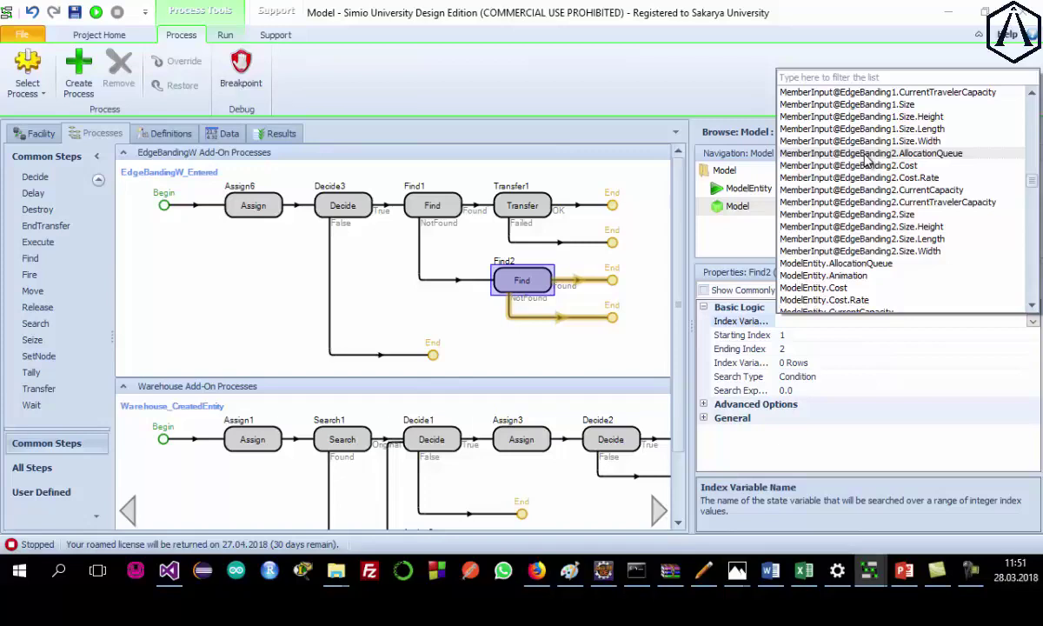
click(865, 155)
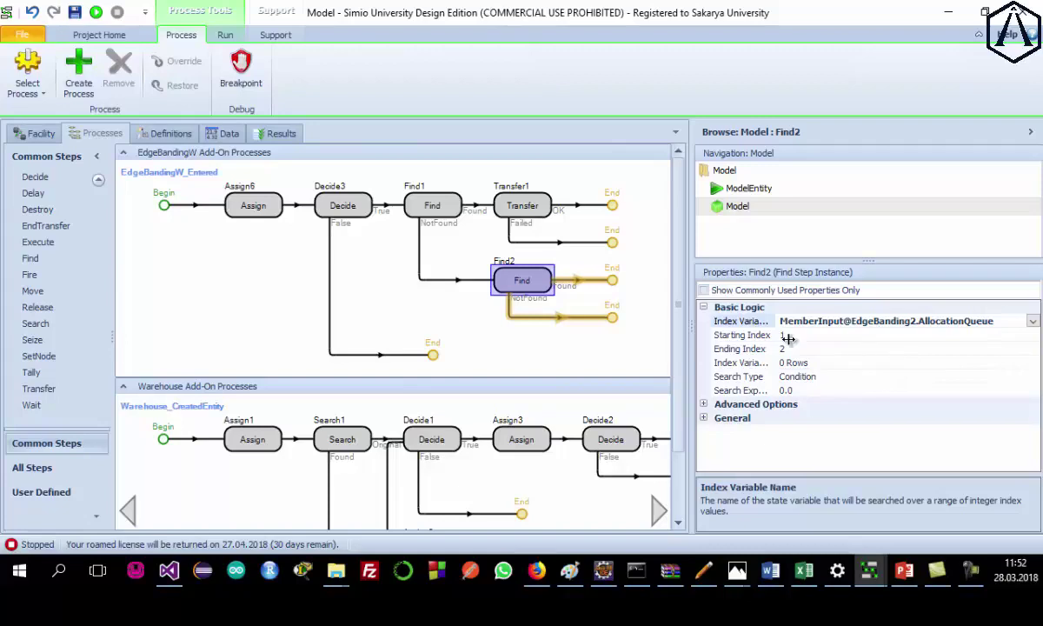
click(433, 205)
click(803, 348)
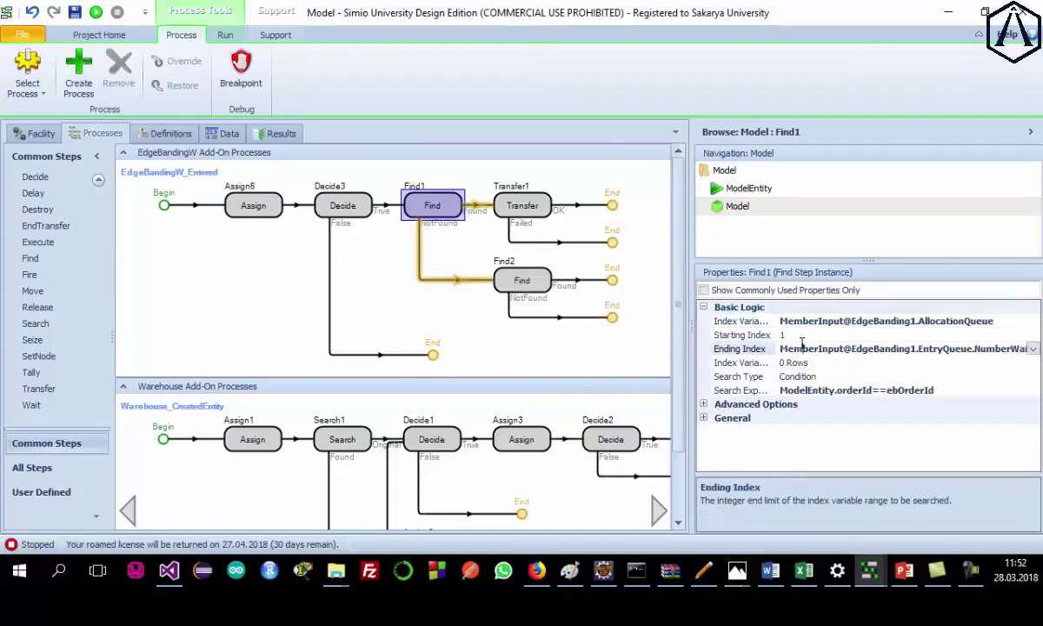
click(803, 348)
key(ctrl+c)
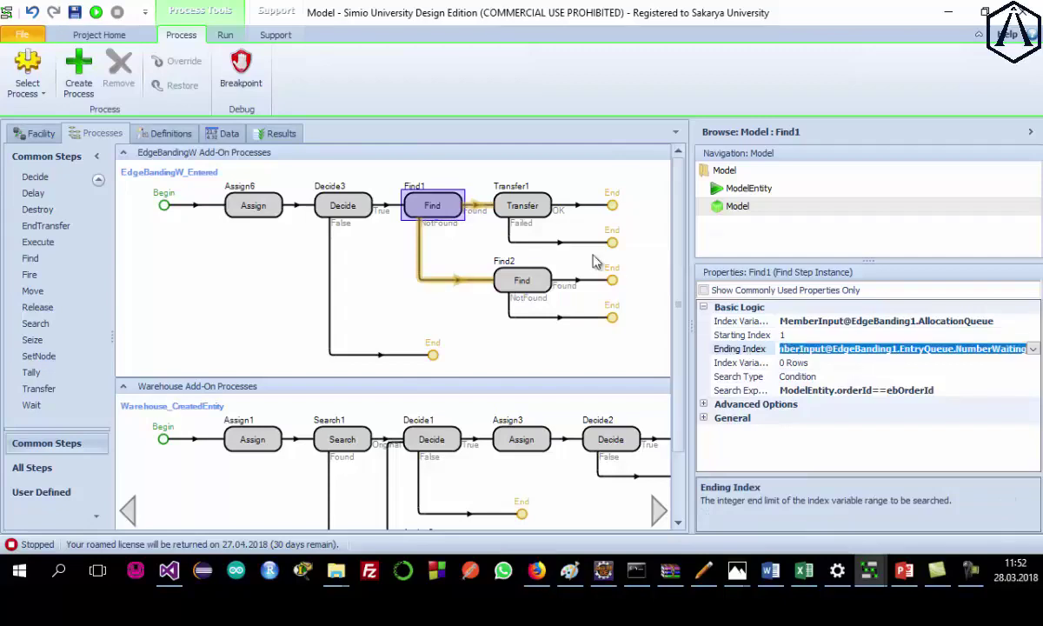
click(501, 272)
click(805, 348)
click(805, 348)
key(ctrl+v)
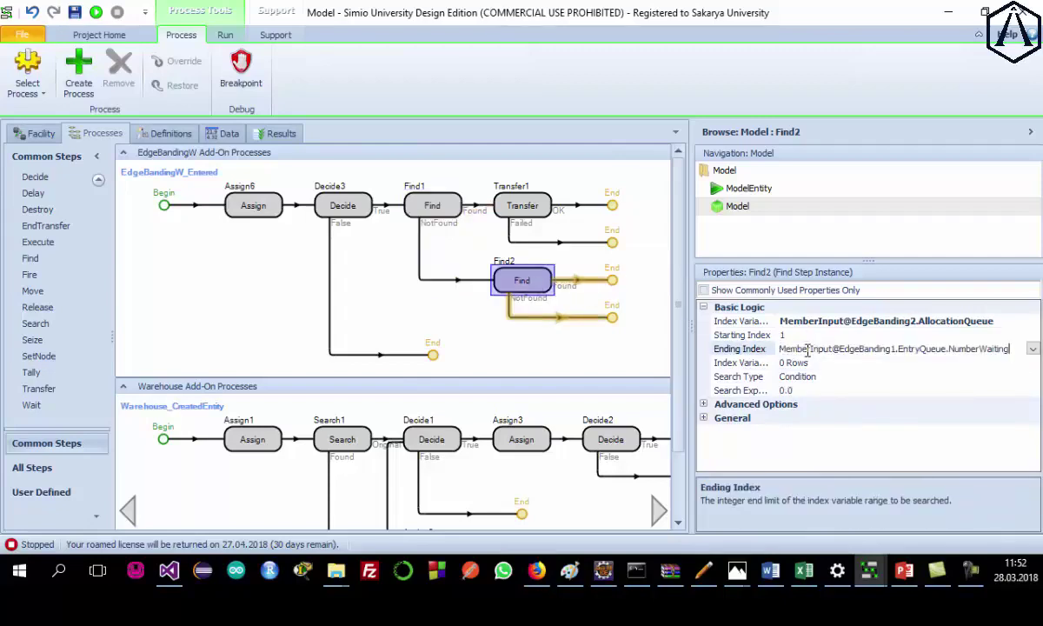
click(897, 348)
key(BackSpace)
text(2)
key(Return)
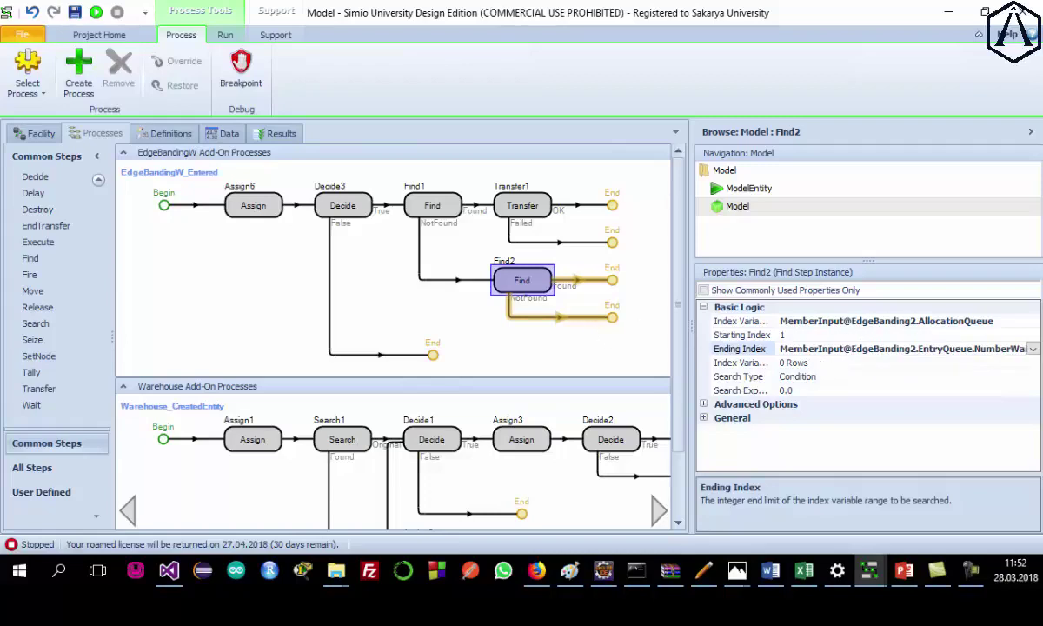
Give the second Find step the same search expression as the first one, ModelEntity.orderId==ebOrderId.
click(416, 200)
click(762, 391)
key(ctrl+c)
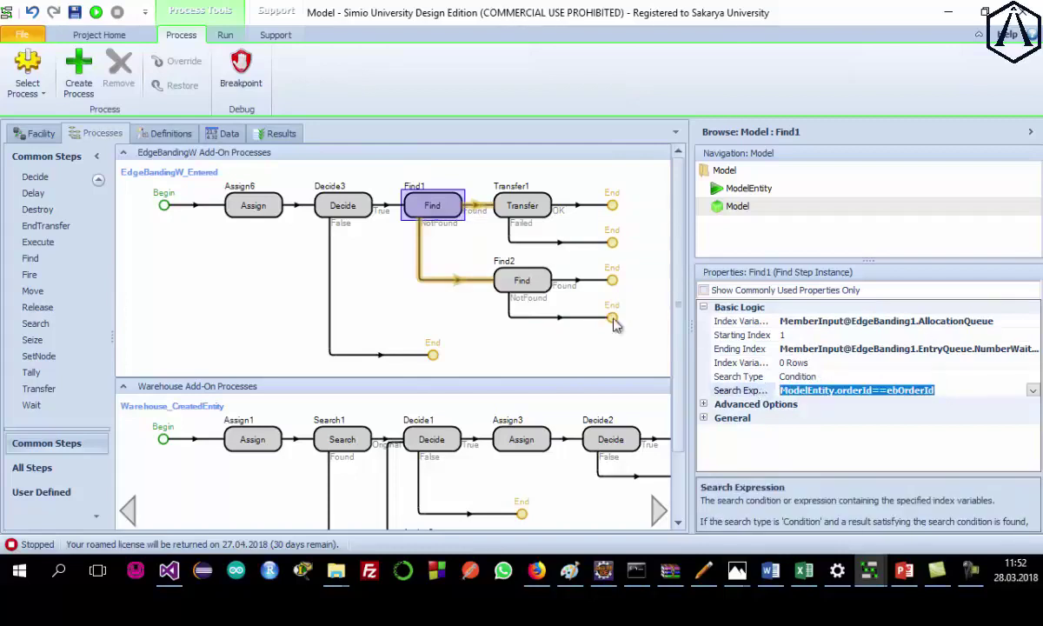
click(513, 279)
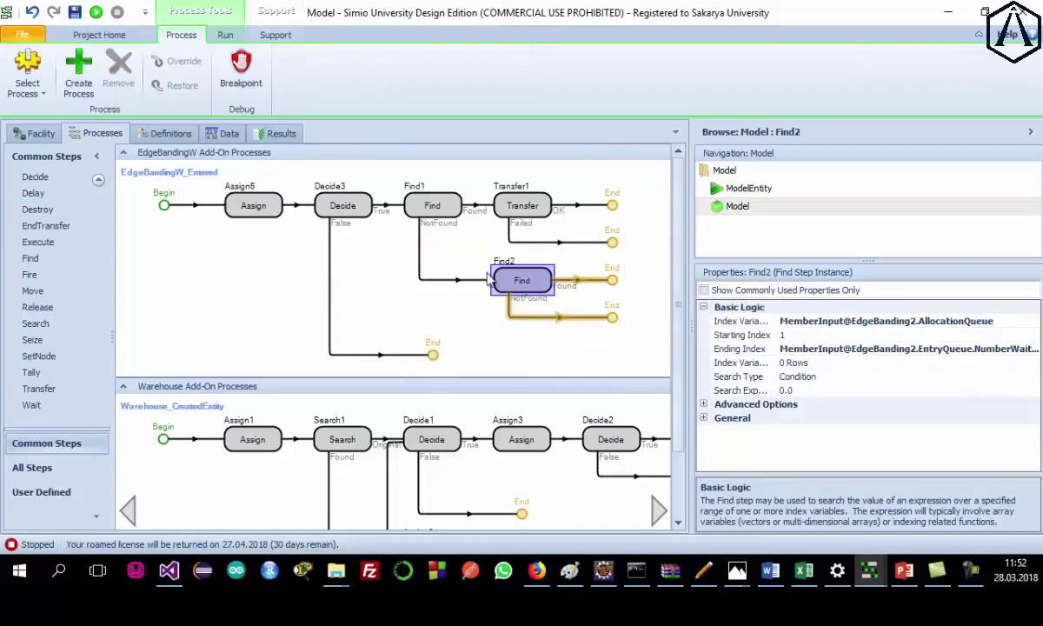
click(799, 391)
key(BackSpace)
key(BackSpace)
key(ctrl+v)
key(BackSpace)
key(BackSpace)
key(BackSpace)
key(BackSpace)
key(BackSpace)
key(BackSpace)
key(BackSpace)
key(BackSpace)
key(BackSpace)
key(BackSpace)
key(BackSpace)
key(BackSpace)
key(BackSpace)
key(BackSpace)
key(BackSpace)
key(BackSpace)
key(BackSpace)
key(BackSpace)
key(BackSpace)
key(BackSpace)
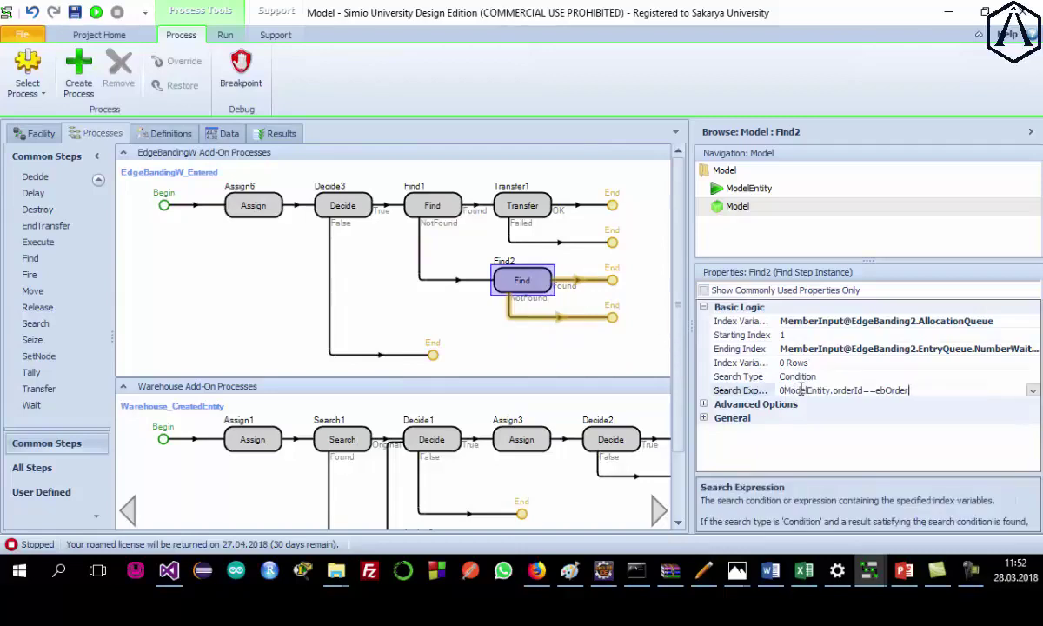
text(ModelEntity.orderId==ebOrderId)
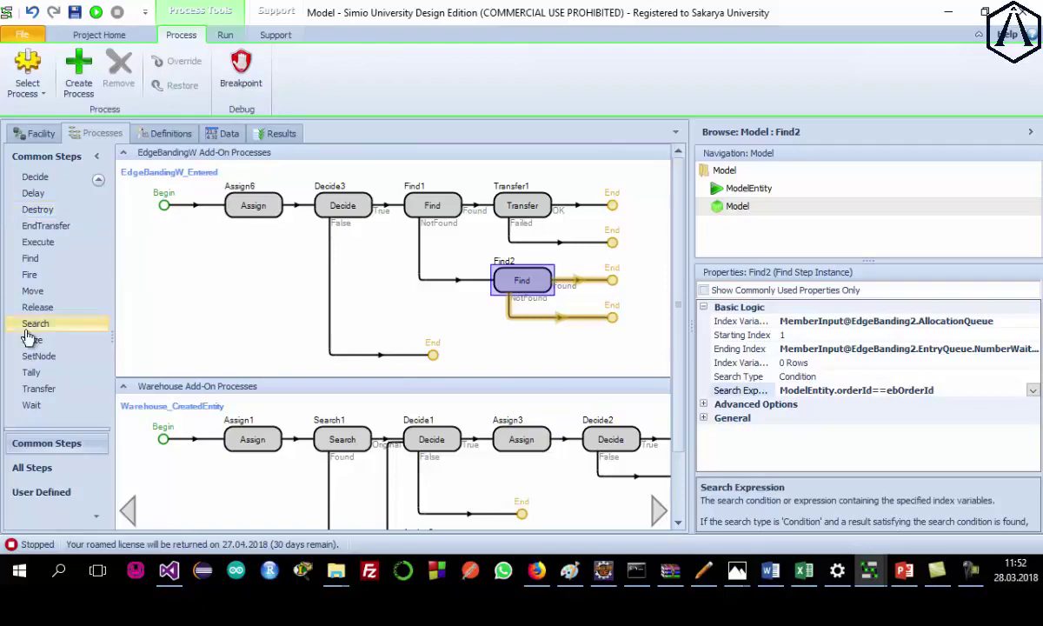
Place a copy of the existing Transfer step on the second Find step's Found branch.
click(519, 206)
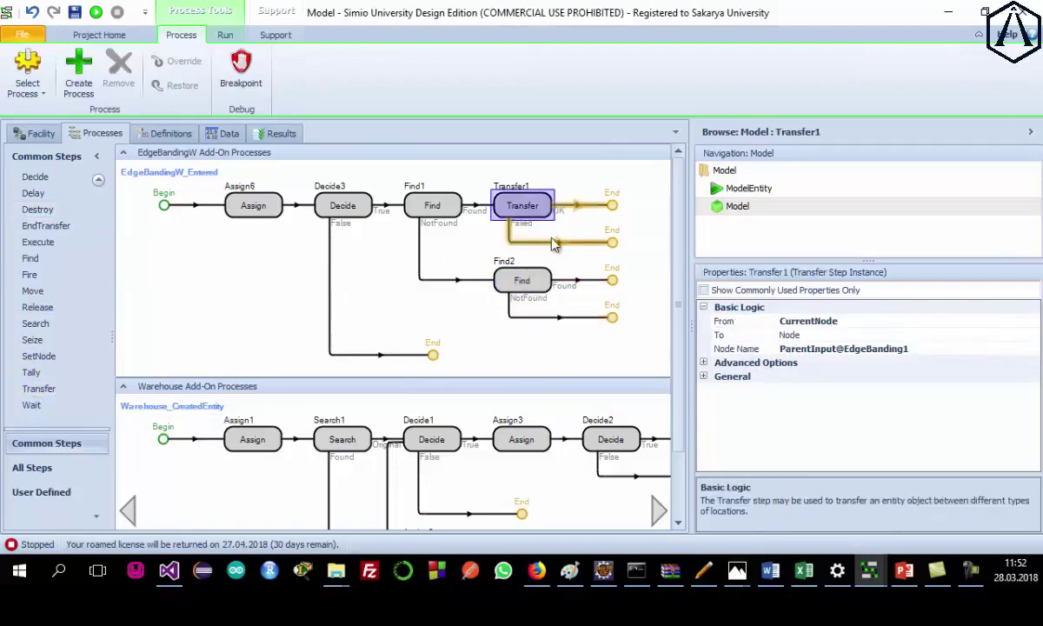
click(589, 287)
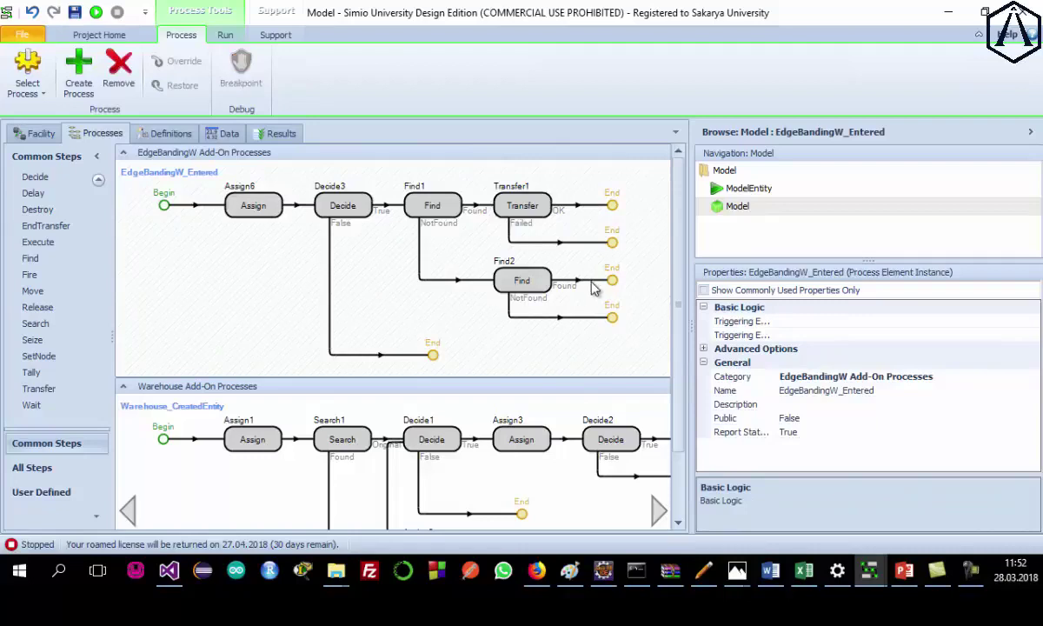
click(598, 268)
drag(604, 244, 612, 282)
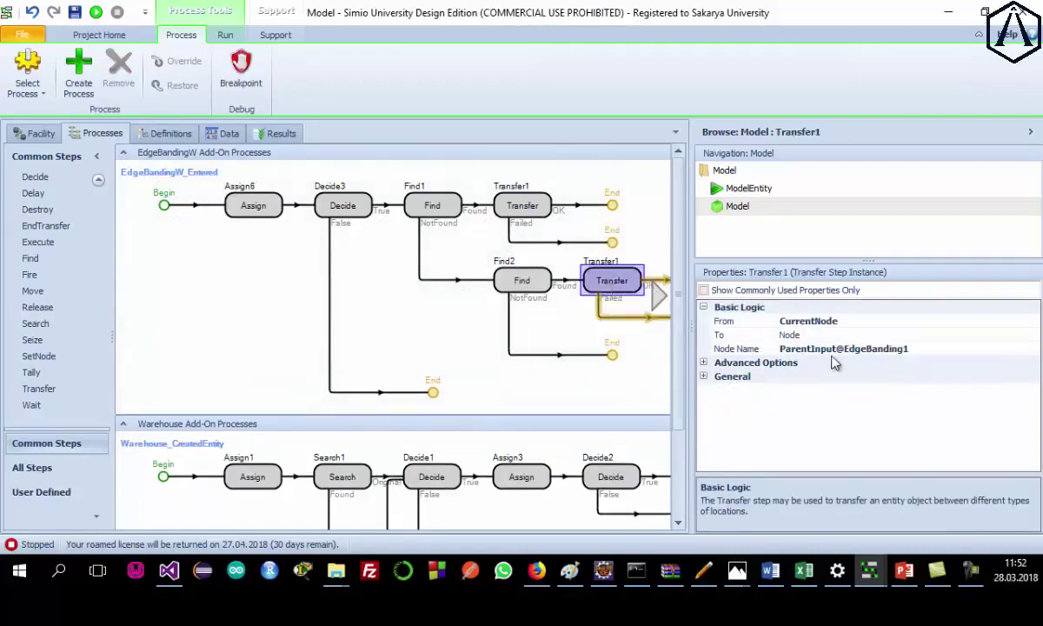
Set the copied Transfer step's node name to ParentInput@EdgeBanding2, and check the settings of the second Find step.
click(917, 349)
key(BackSpace)
text(2)
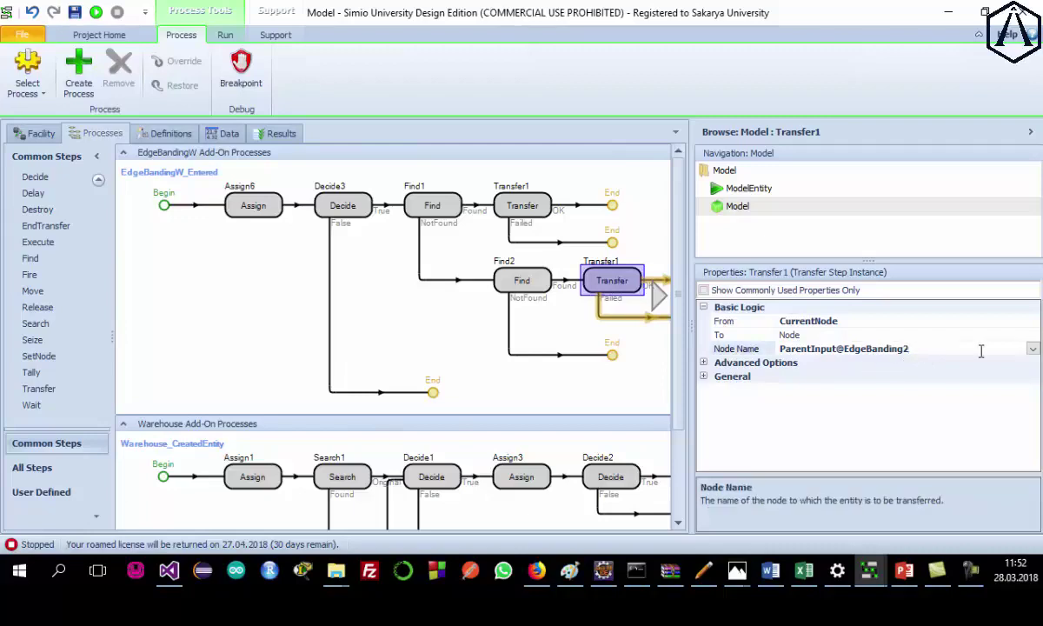
click(1034, 349)
click(520, 282)
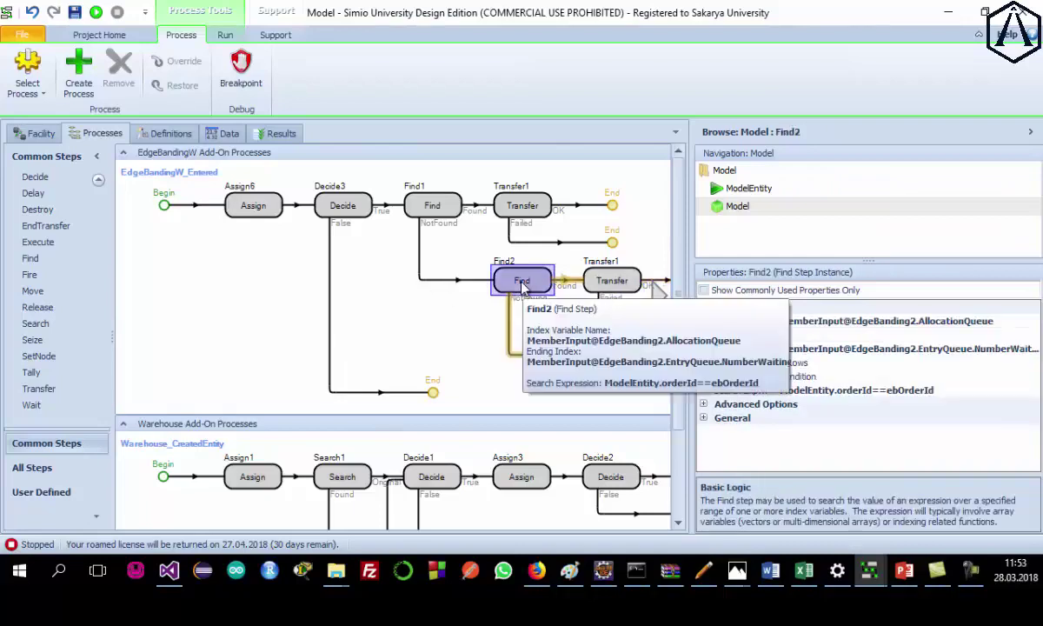
click(611, 287)
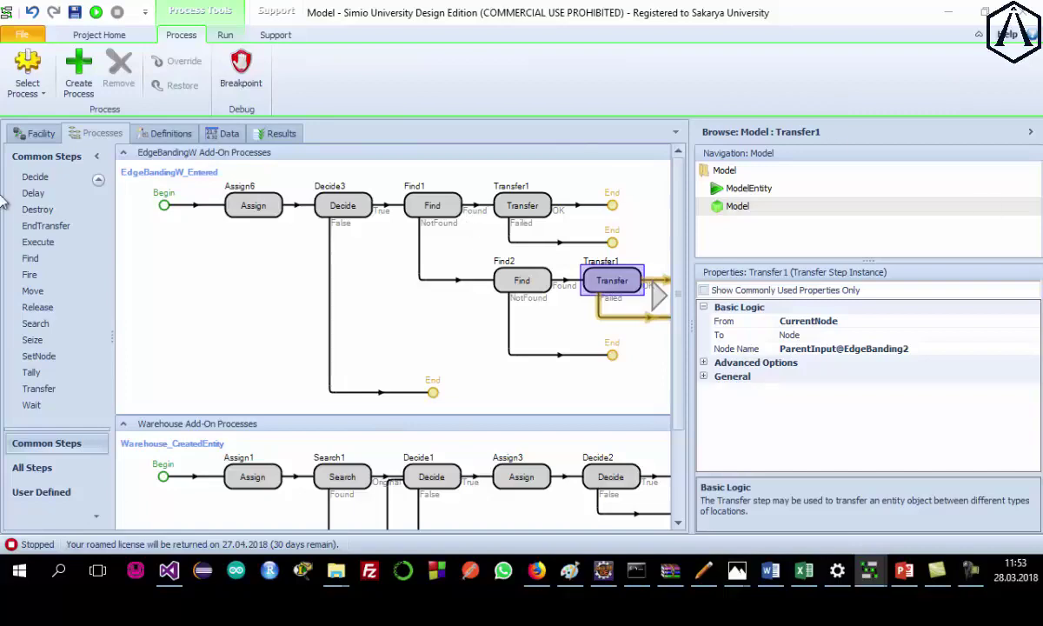
drag(33, 177, 575, 355)
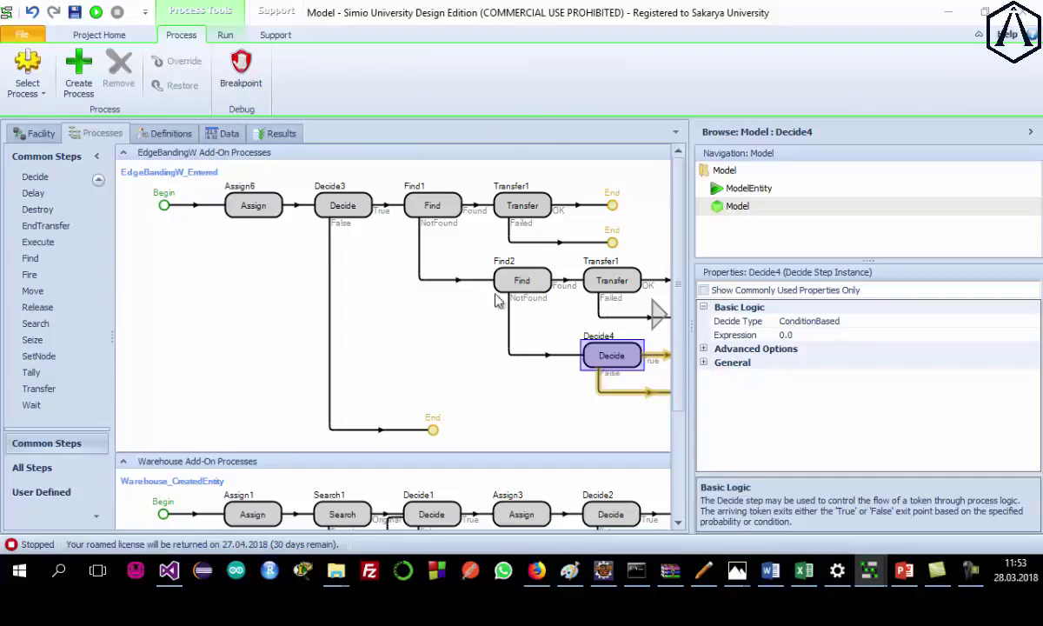
click(613, 284)
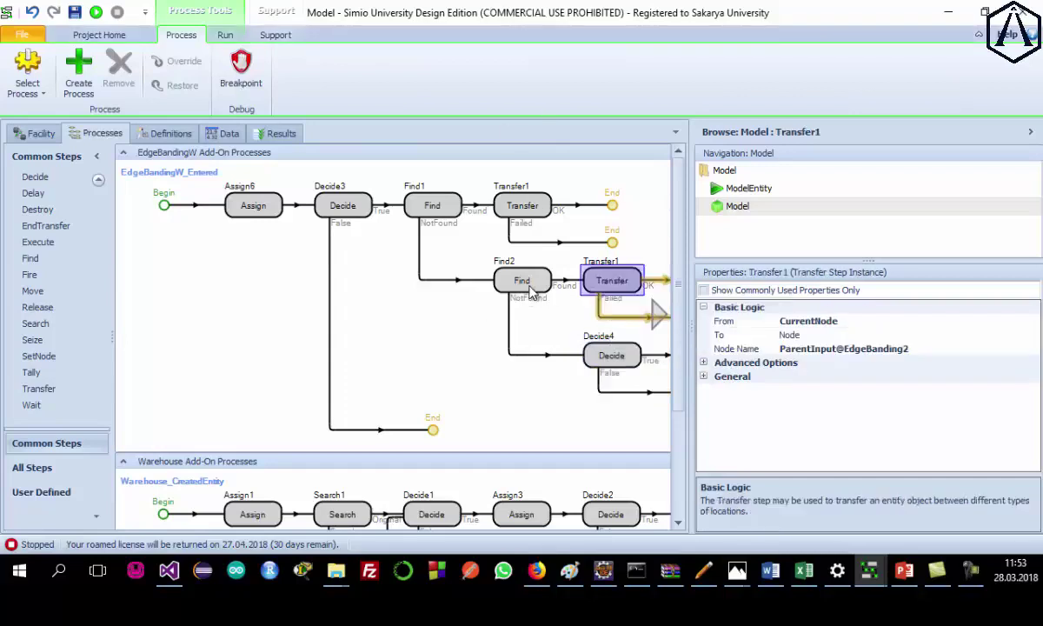
click(518, 278)
click(874, 349)
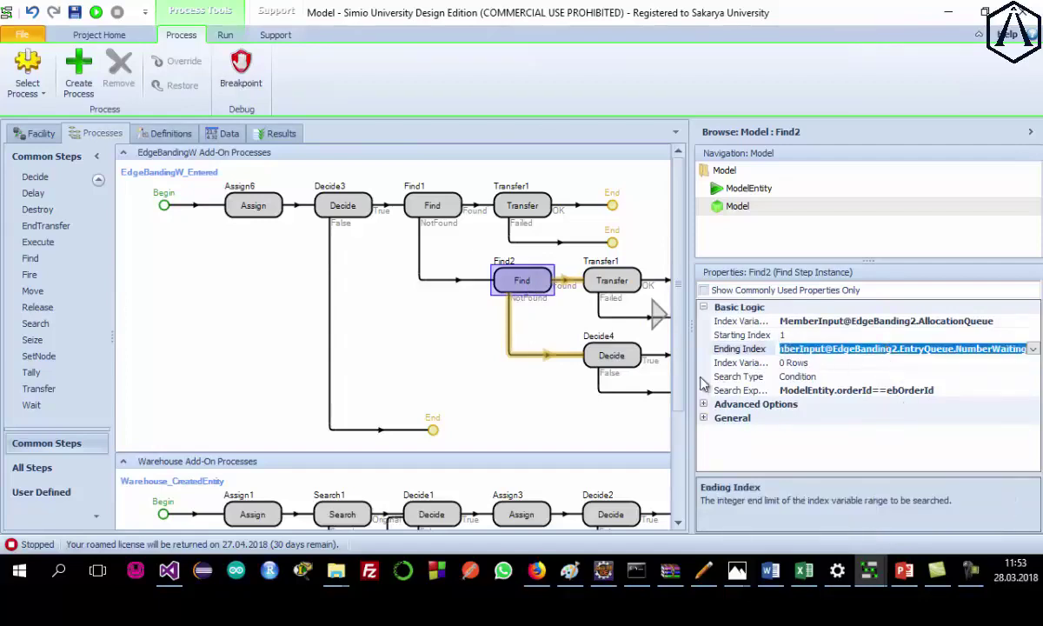
click(613, 355)
click(761, 335)
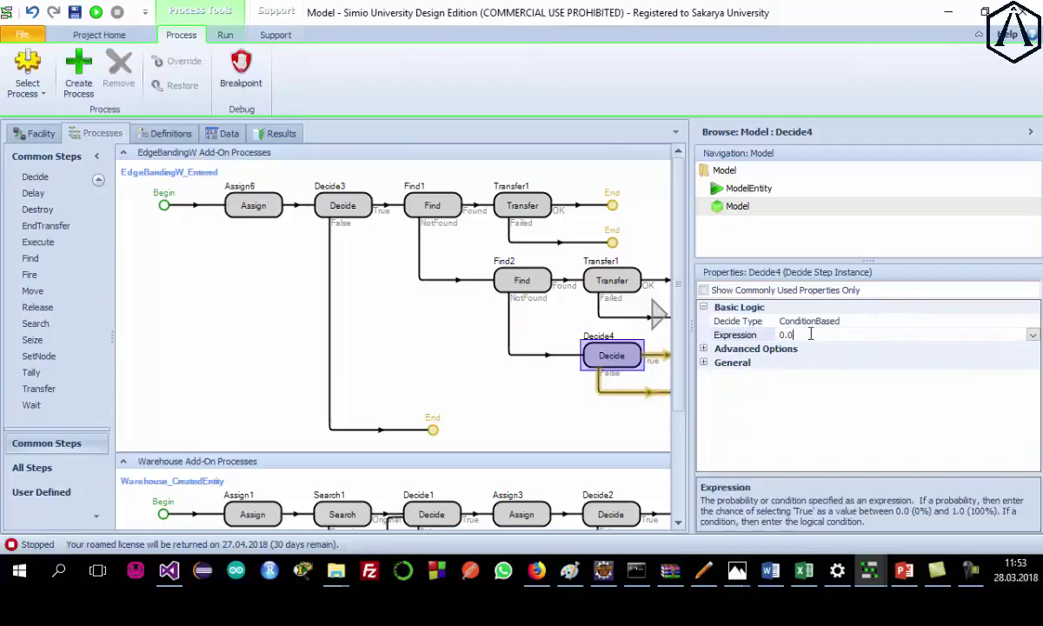
click(1033, 336)
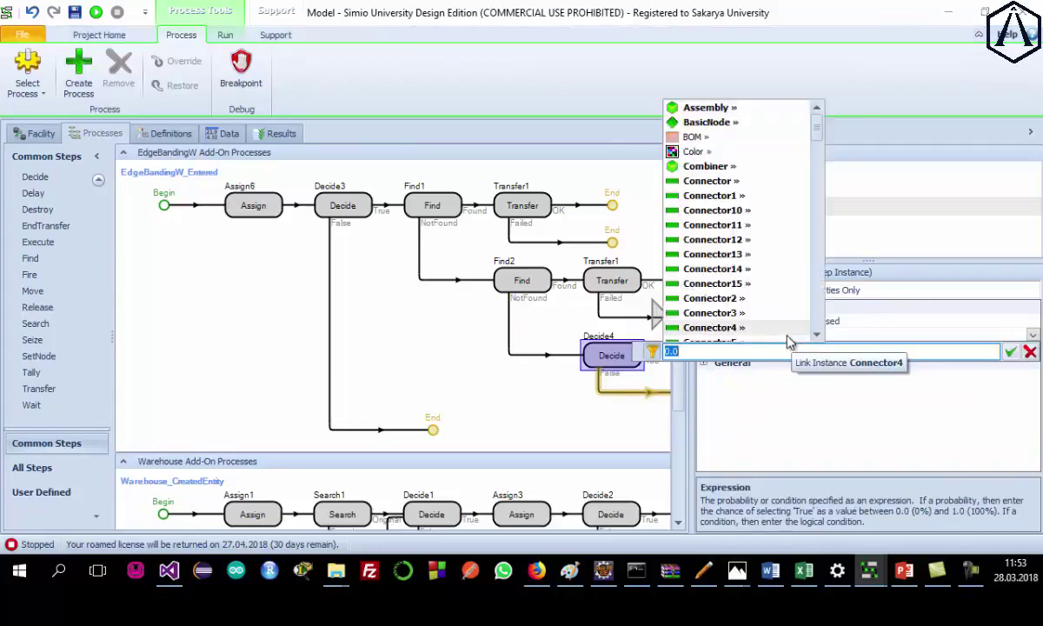
key(ctrl+v)
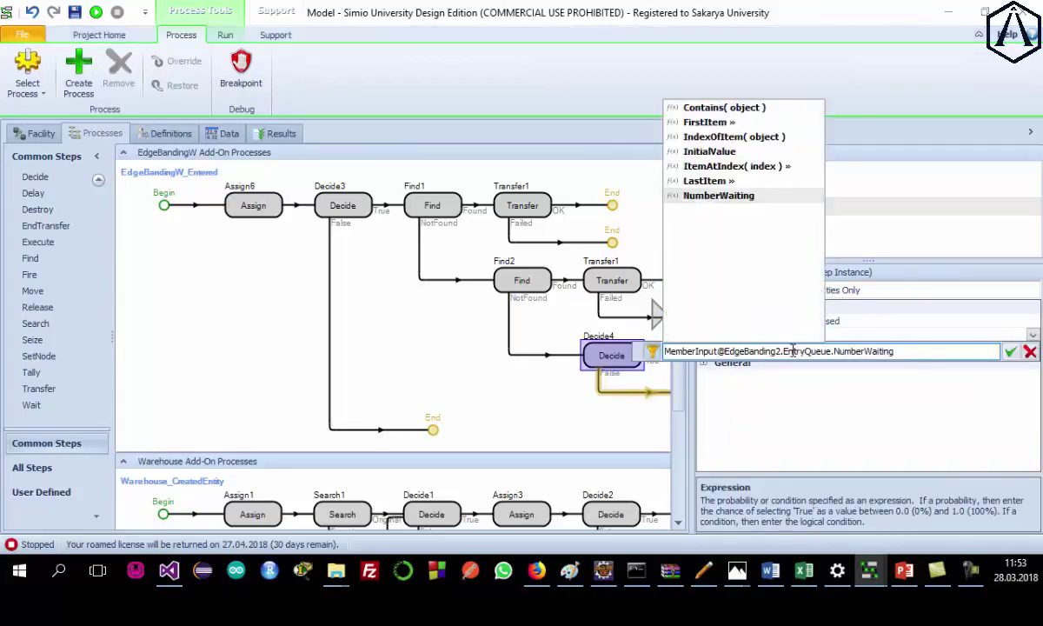
click(786, 349)
key(BackSpace)
text(1)
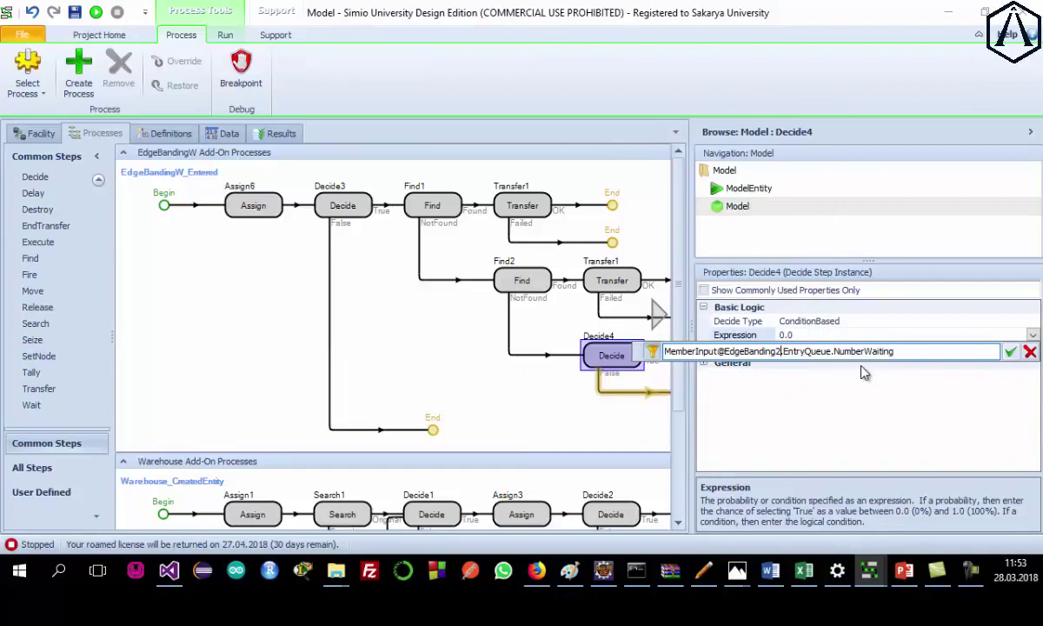
key(End)
text(>)
key(ctrl+v)
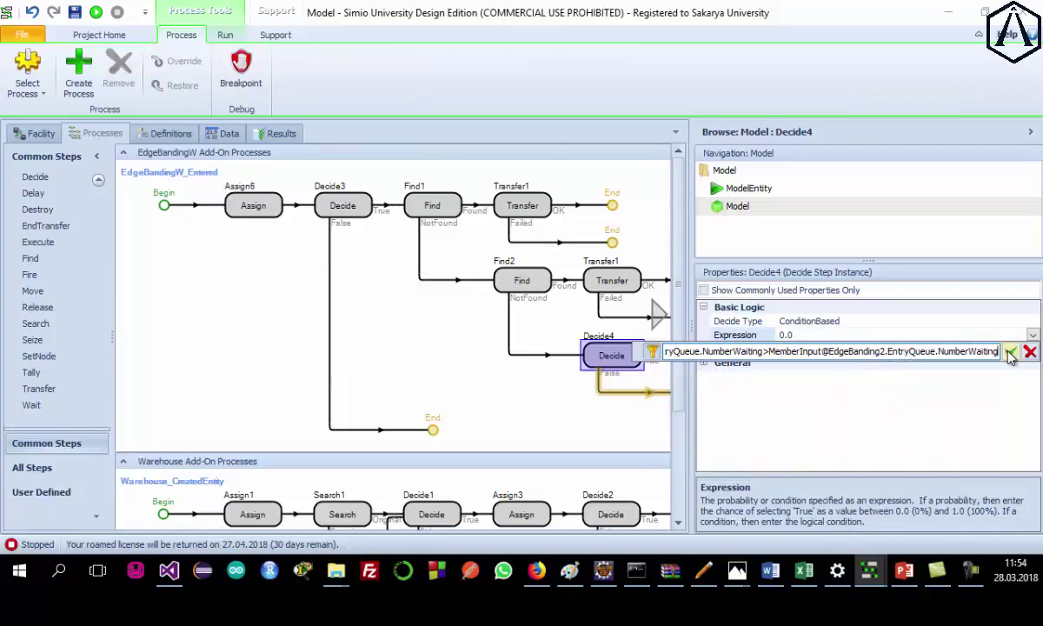
key(Return)
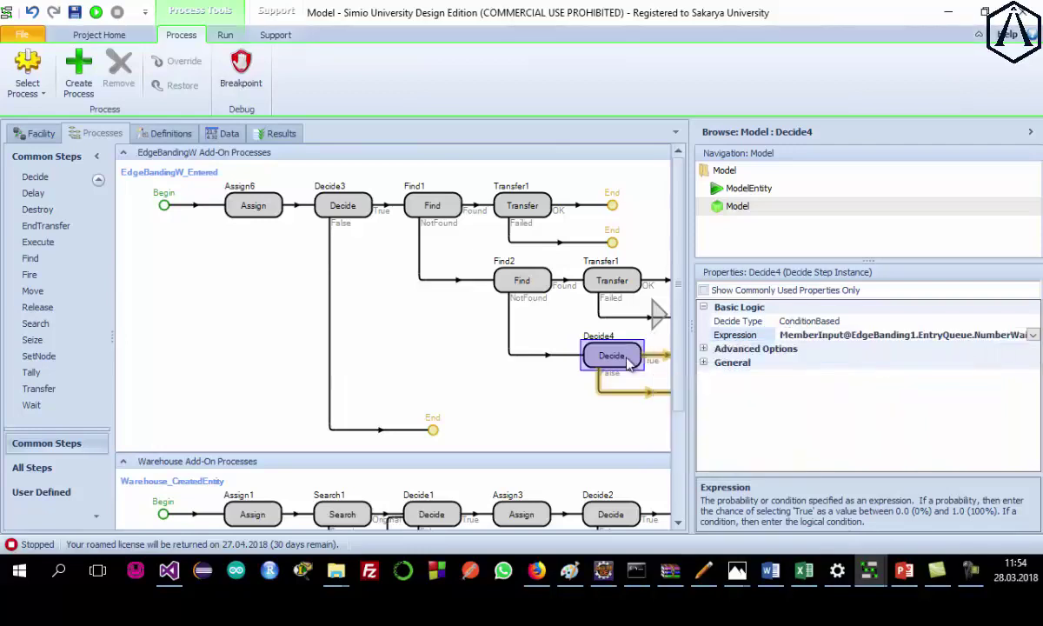
Widen the process diagram area and connect the new Decide step's True exit to the Transfer step on the second Find step's Found branch.
mouse_move(592, 365)
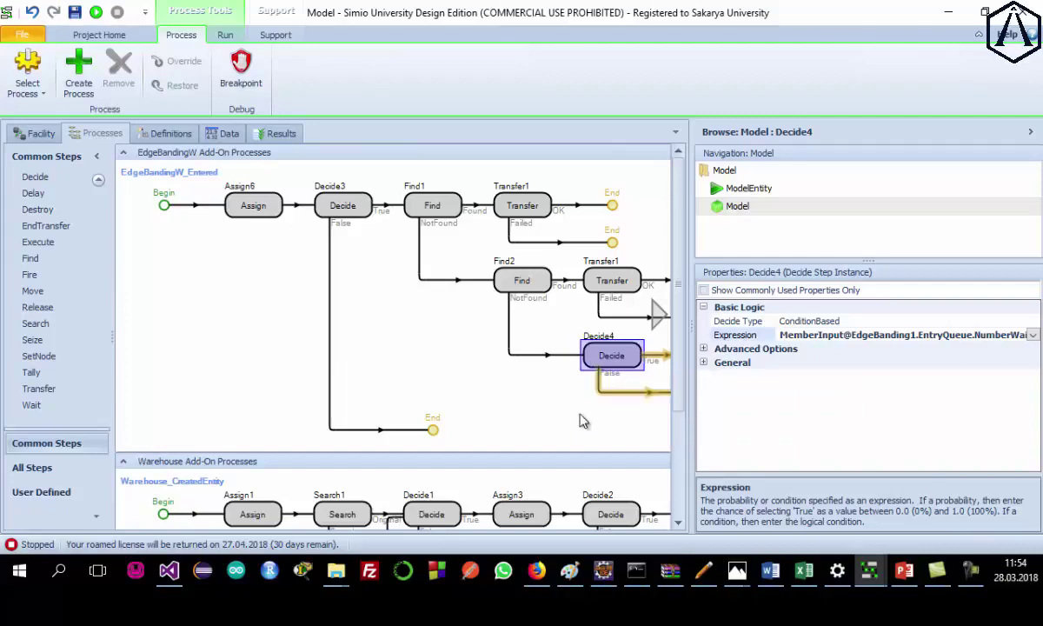
drag(693, 322, 764, 322)
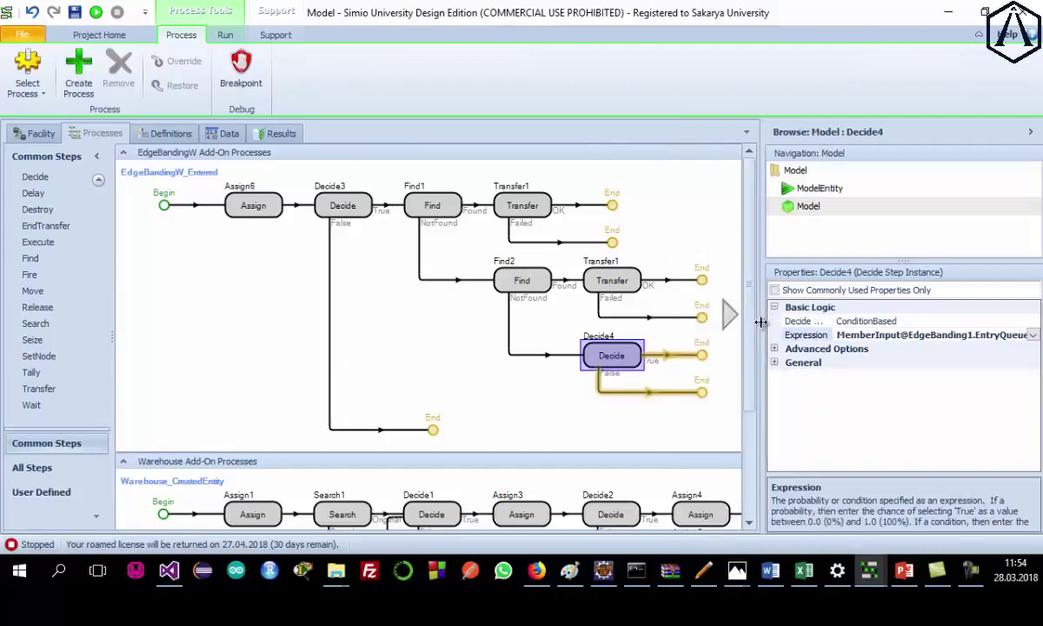
drag(704, 363, 576, 285)
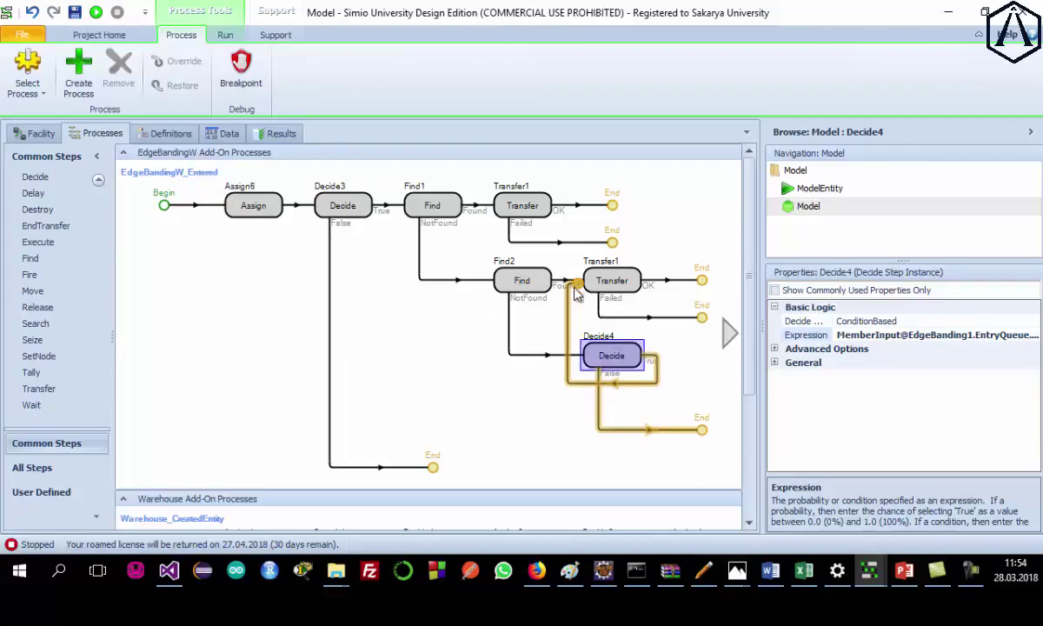
Connect the False exit of the Decide step below the second Find to the Transfer step on the first Find step's Found branch.
click(703, 429)
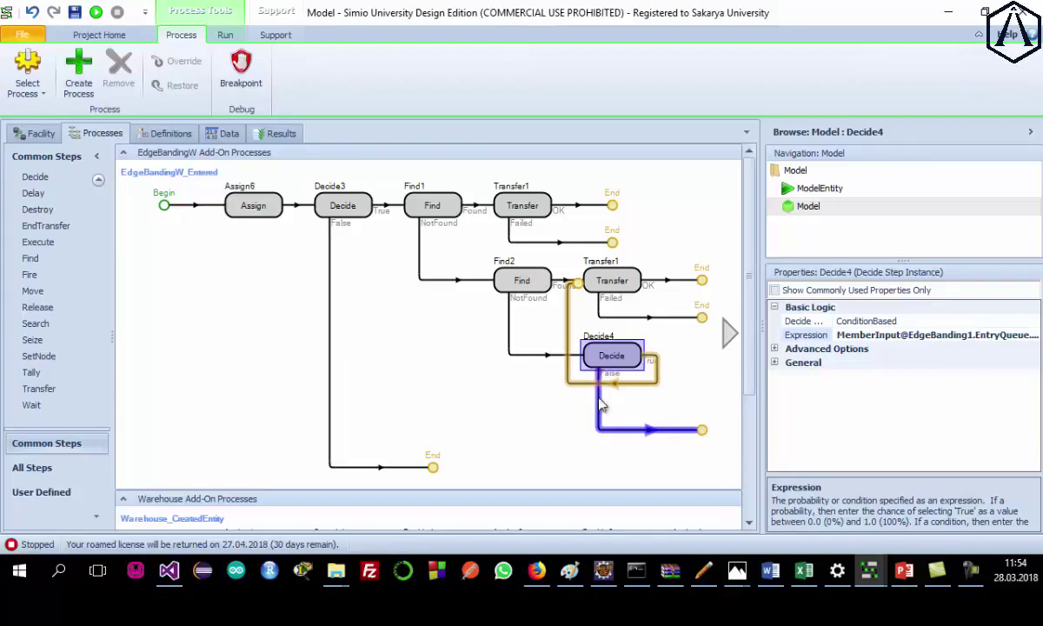
drag(521, 241, 487, 210)
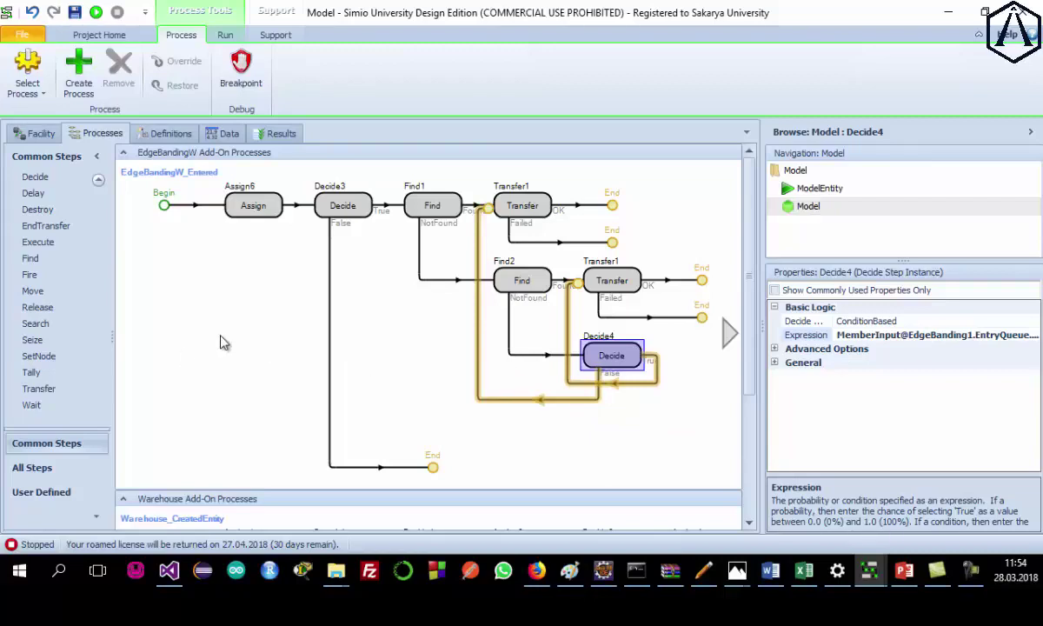
click(329, 200)
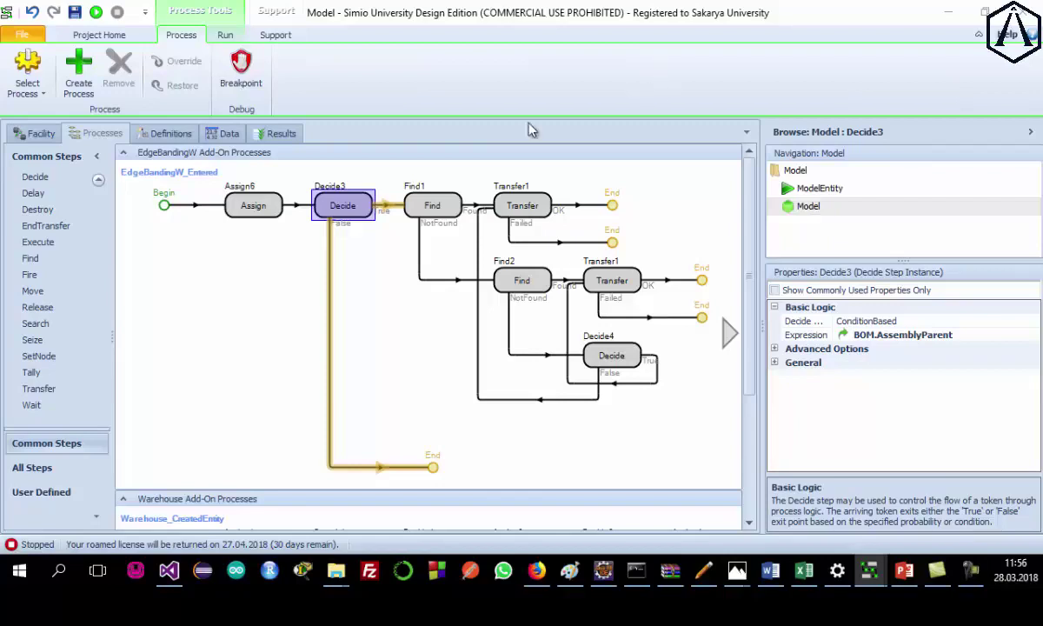
click(431, 205)
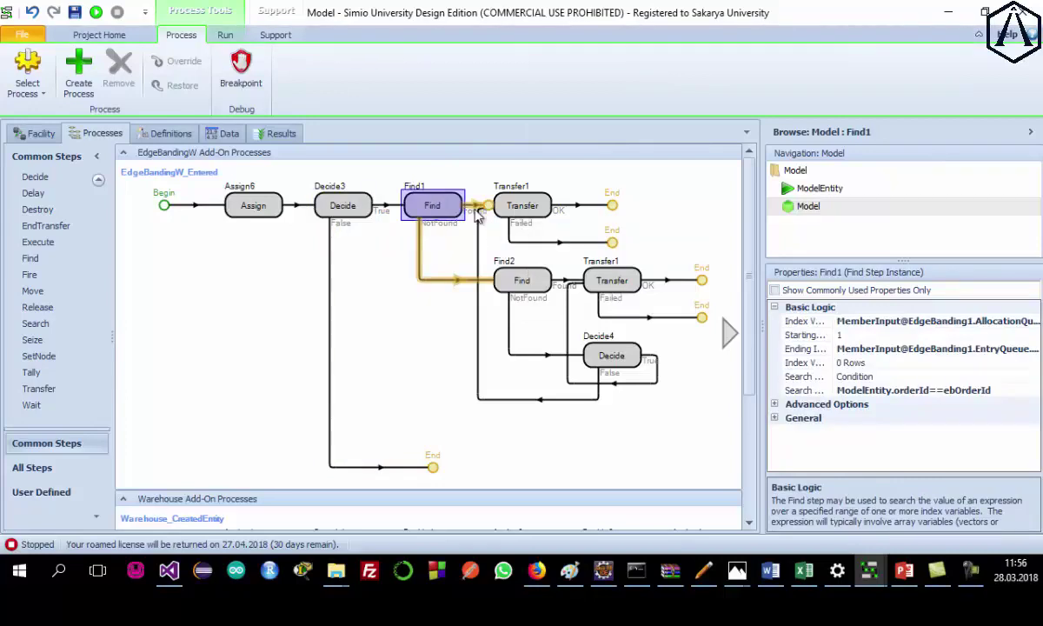
ctrl+click(522, 282)
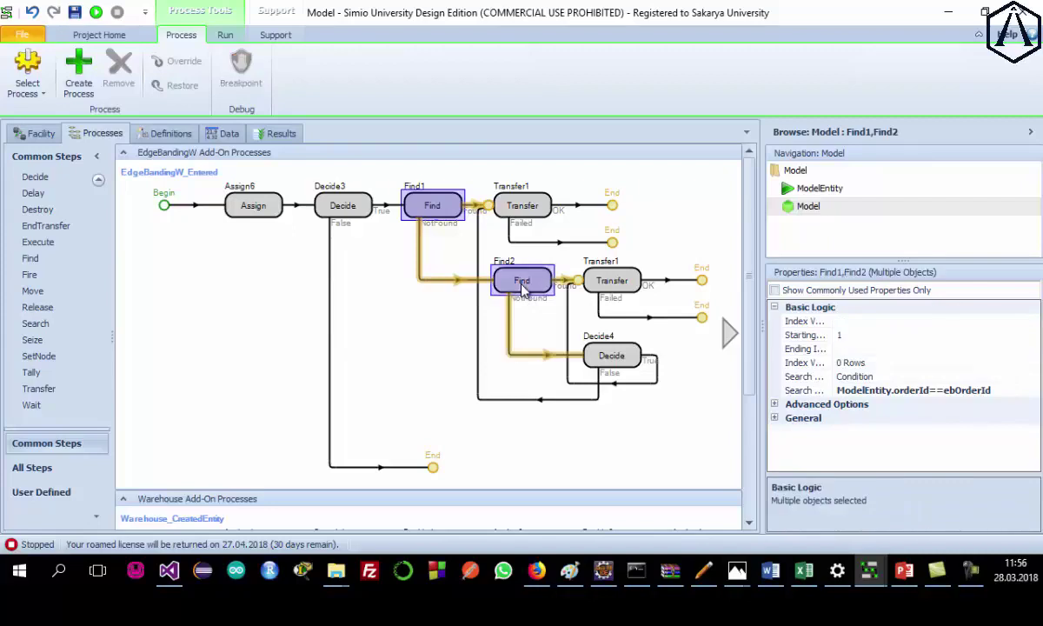
ctrl+click(619, 285)
ctrl+click(513, 205)
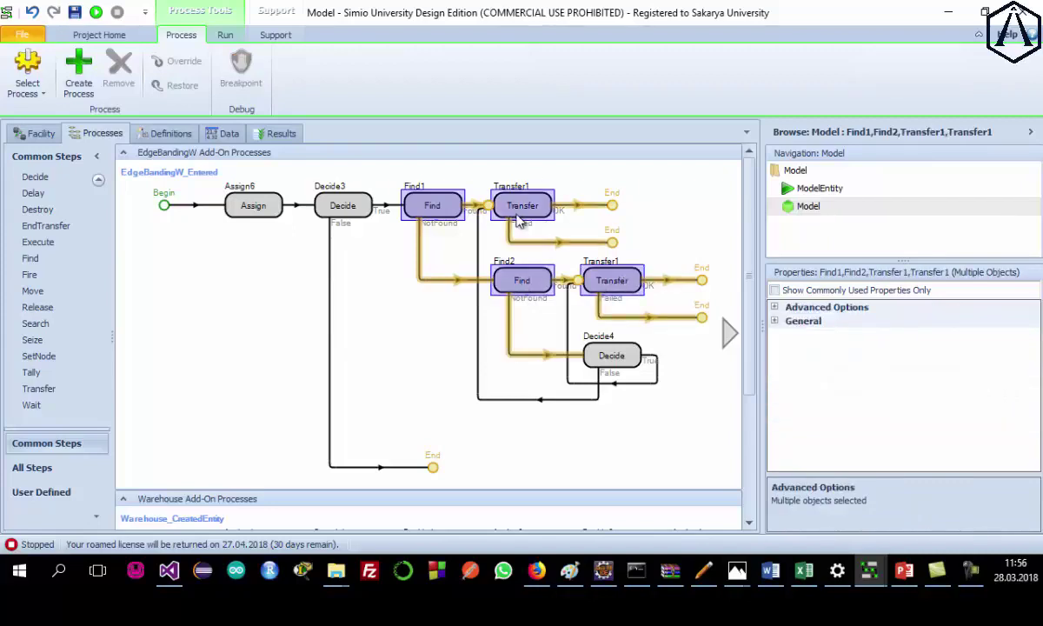
ctrl+click(631, 363)
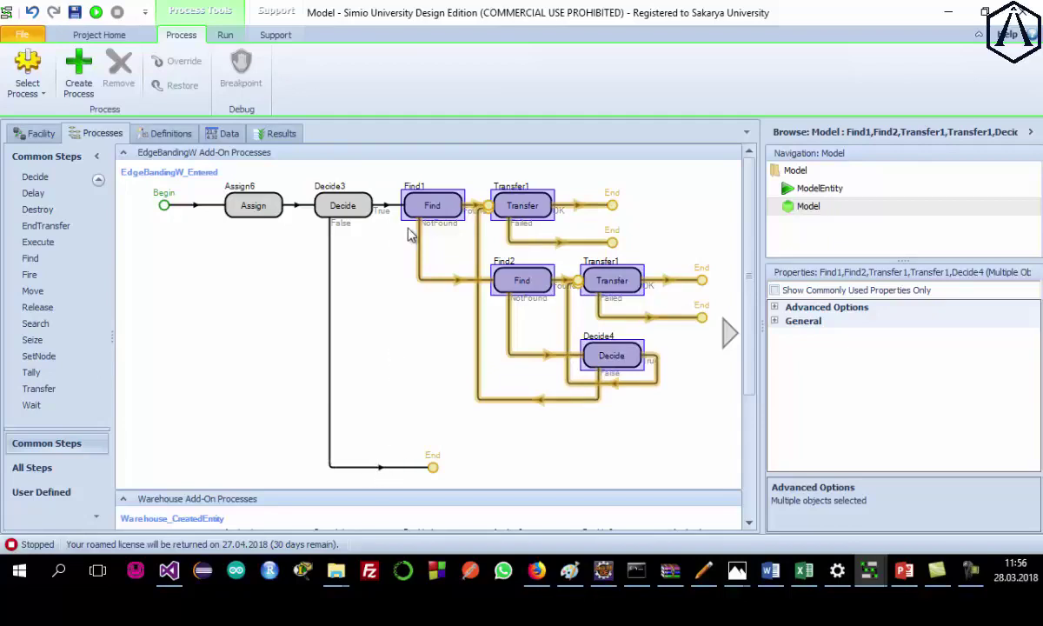
click(376, 474)
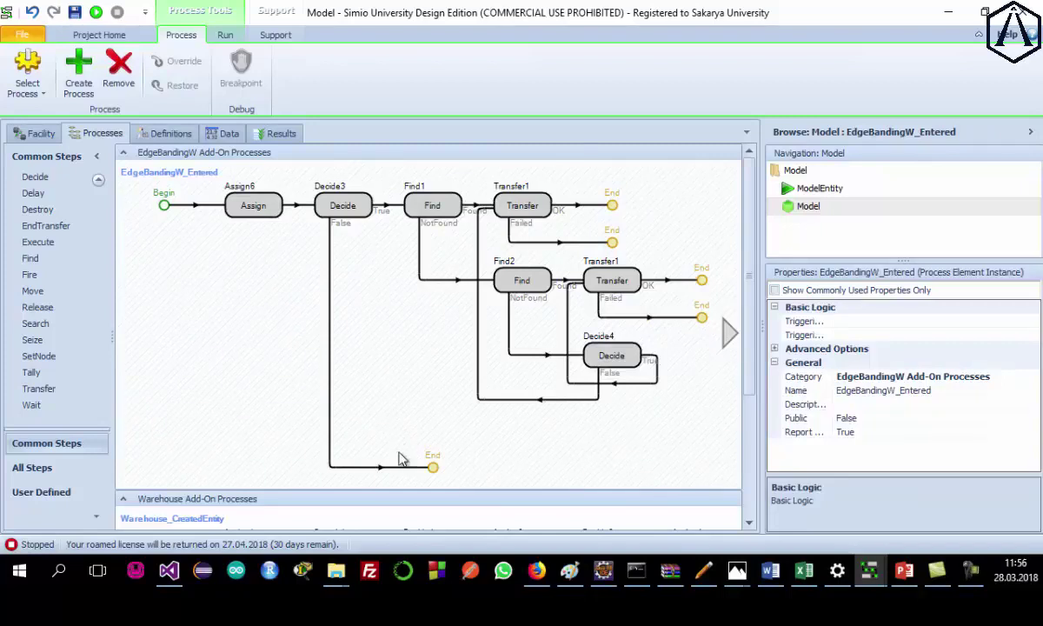
Place a copy of the first Find step on the False branch of the process's first Decide step and select the copy.
click(425, 216)
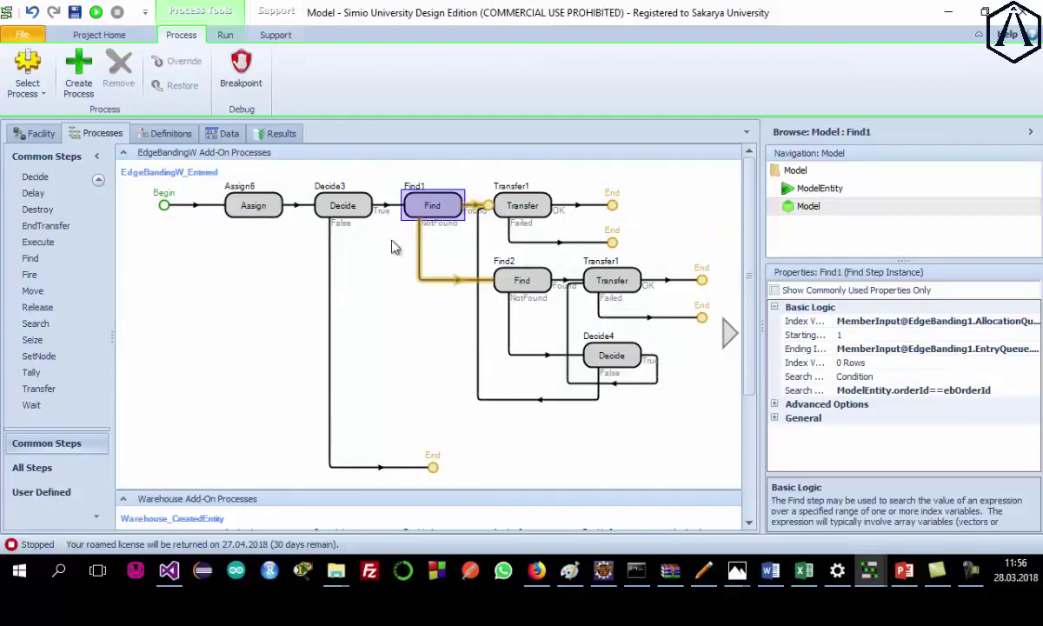
key(ctrl+v)
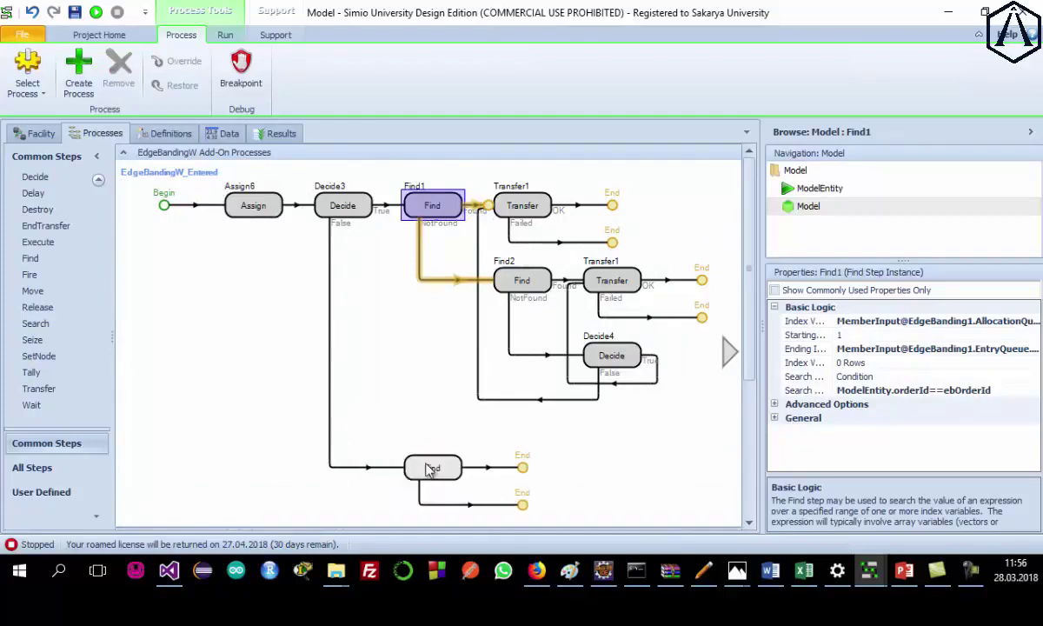
click(429, 469)
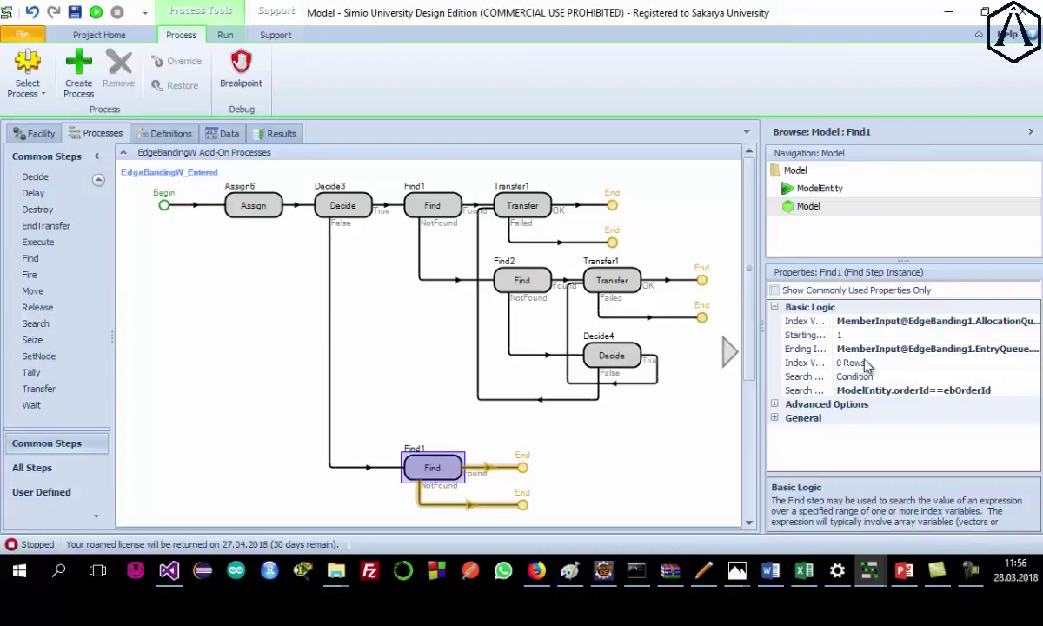
Widen the properties area and add one row to the copied Find step's additional index variables.
drag(765, 325, 678, 326)
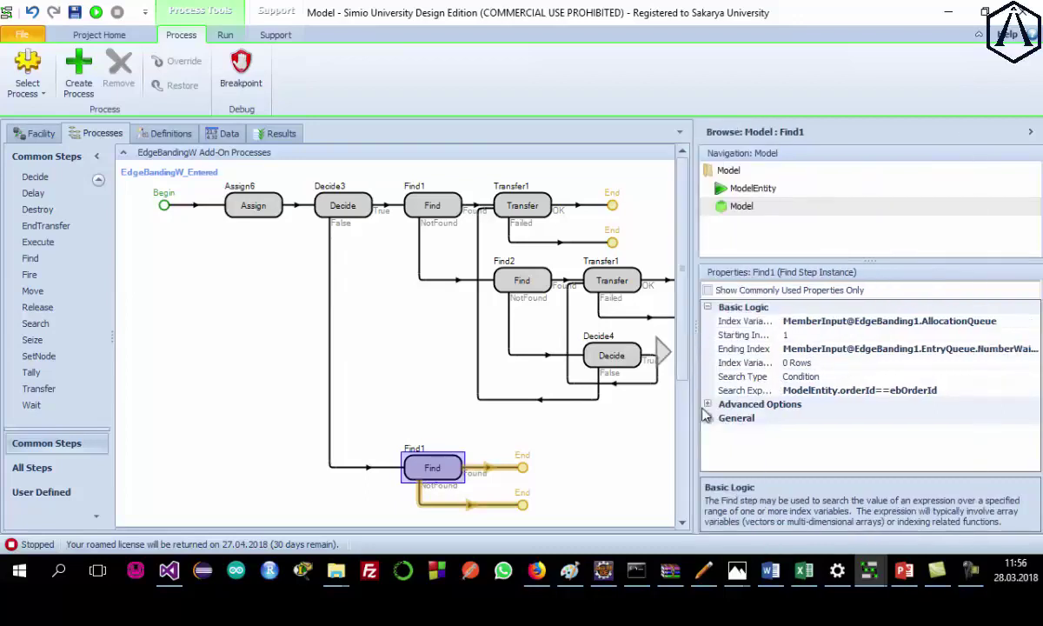
click(743, 363)
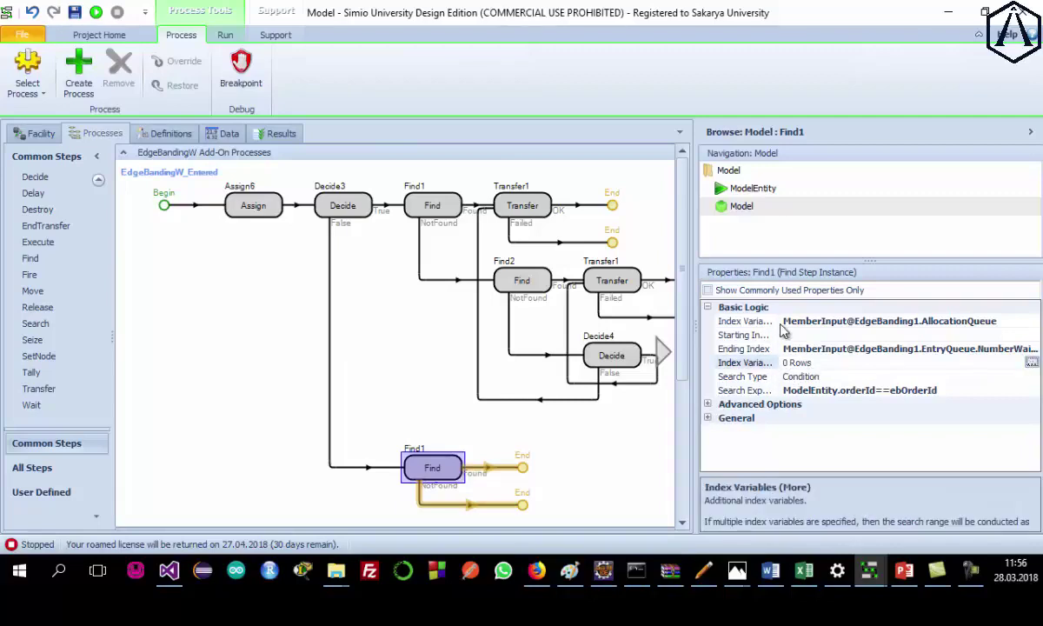
mouse_move(781, 321)
mouse_down()
mouse_move(813, 320)
mouse_move(770, 331)
mouse_up()
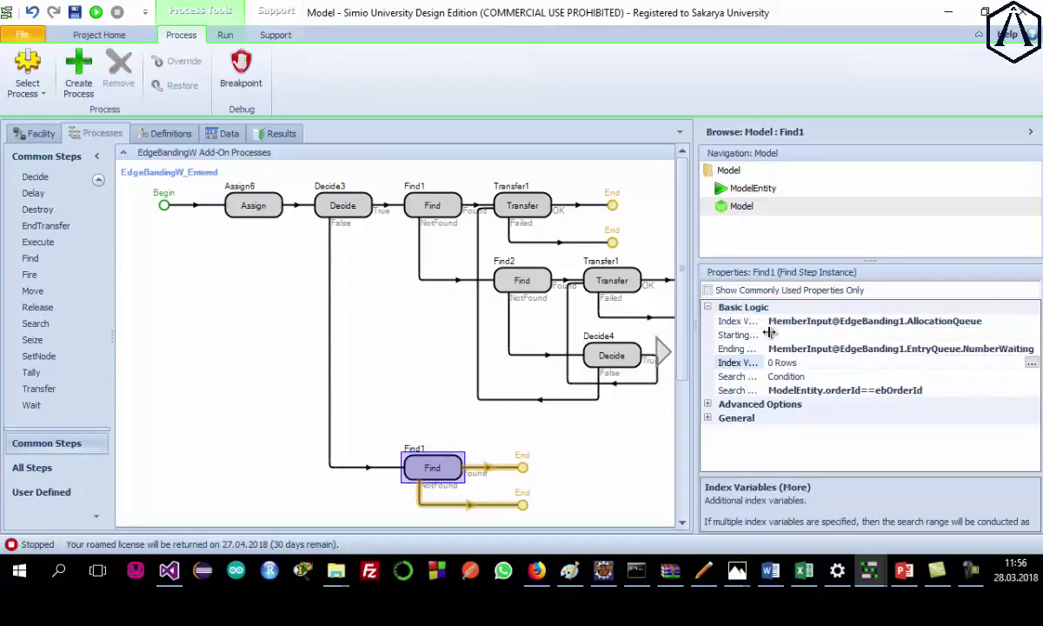
click(1031, 363)
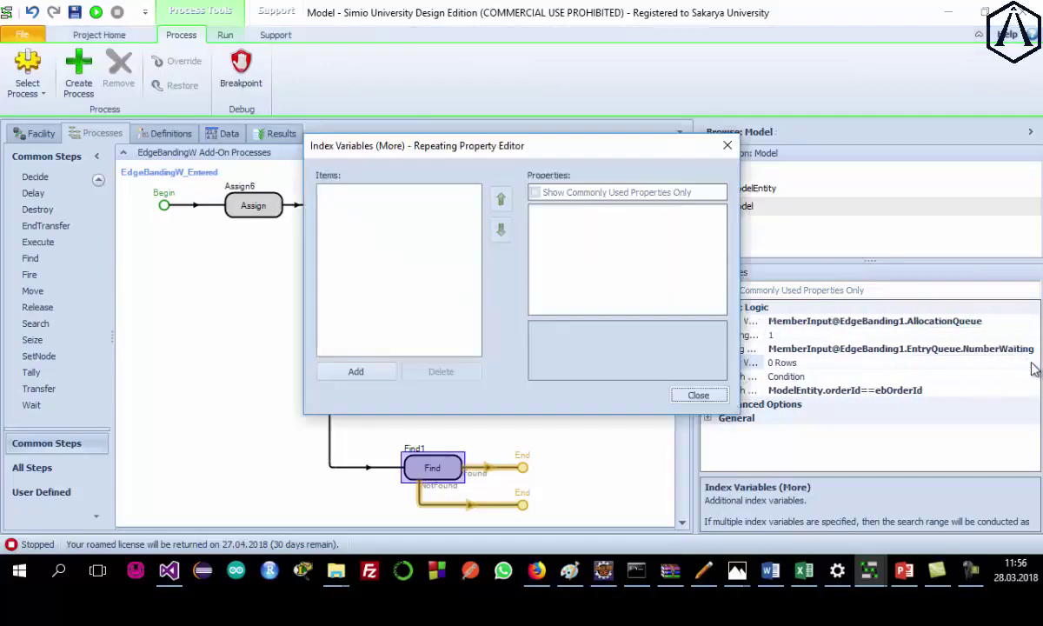
click(362, 374)
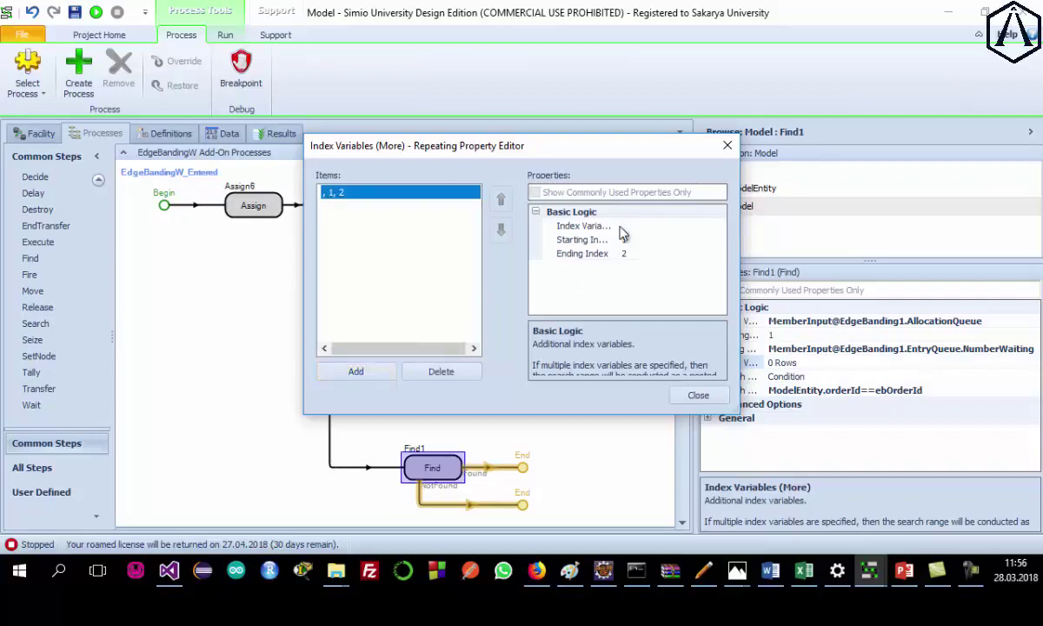
click(646, 224)
click(719, 226)
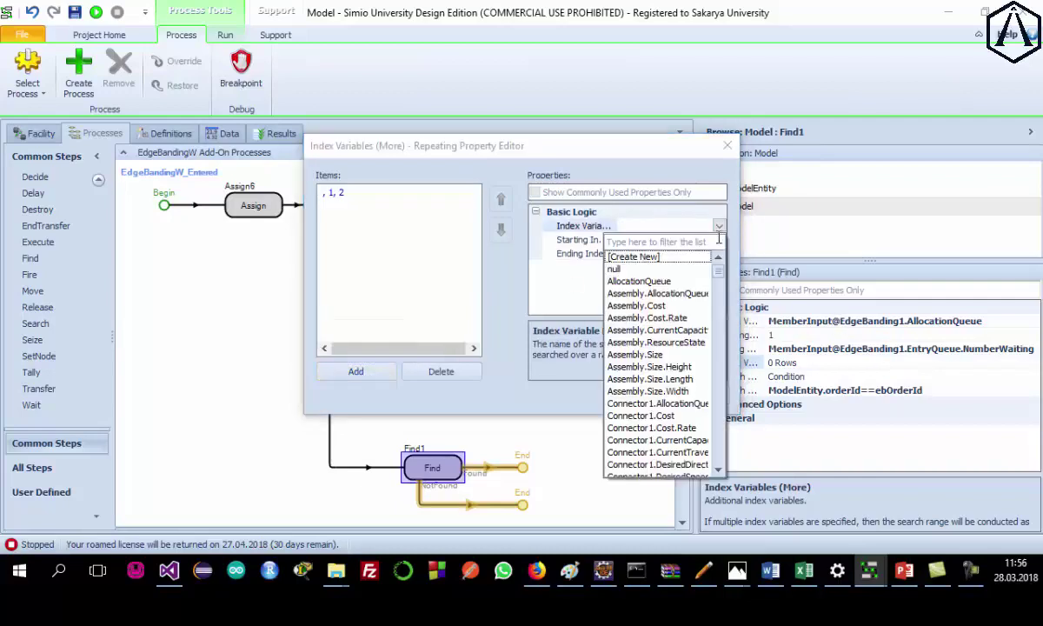
scroll(719, 240, down, 1)
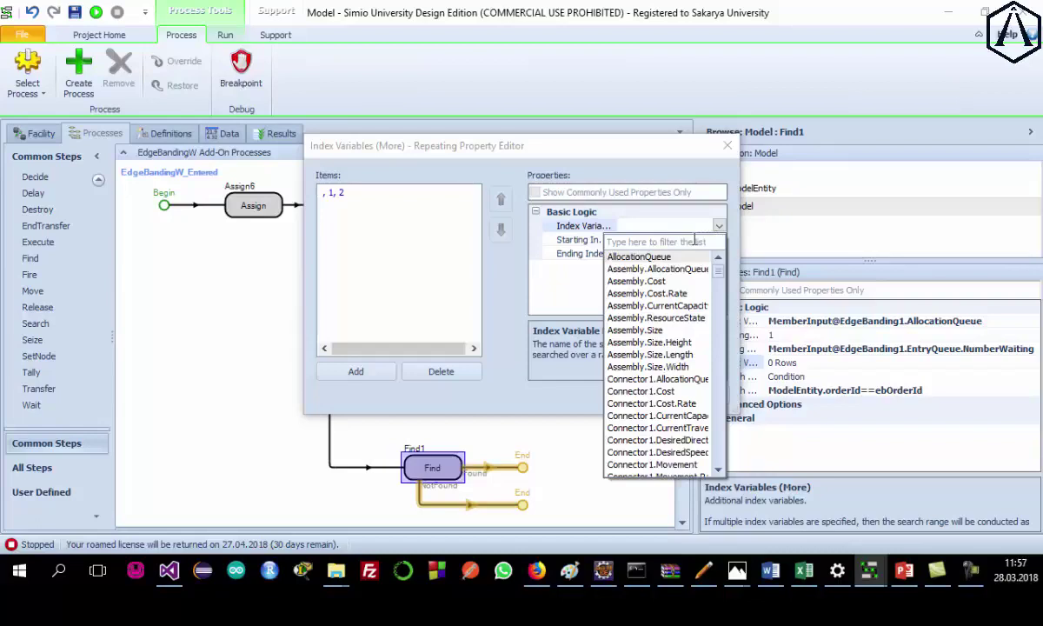
scroll(694, 239, down, 5)
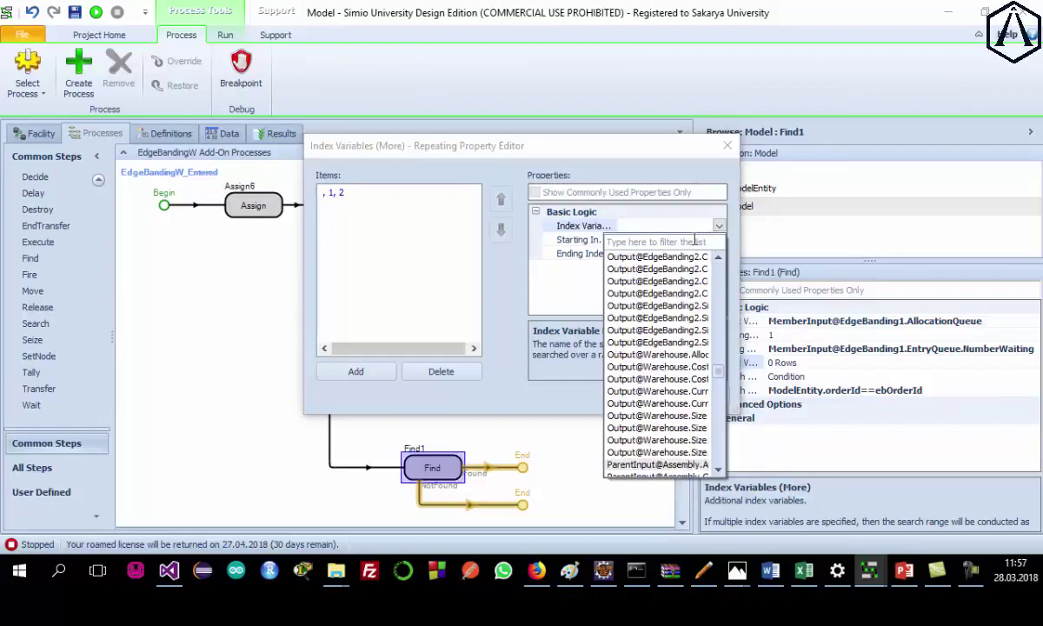
scroll(668, 414, down, 1)
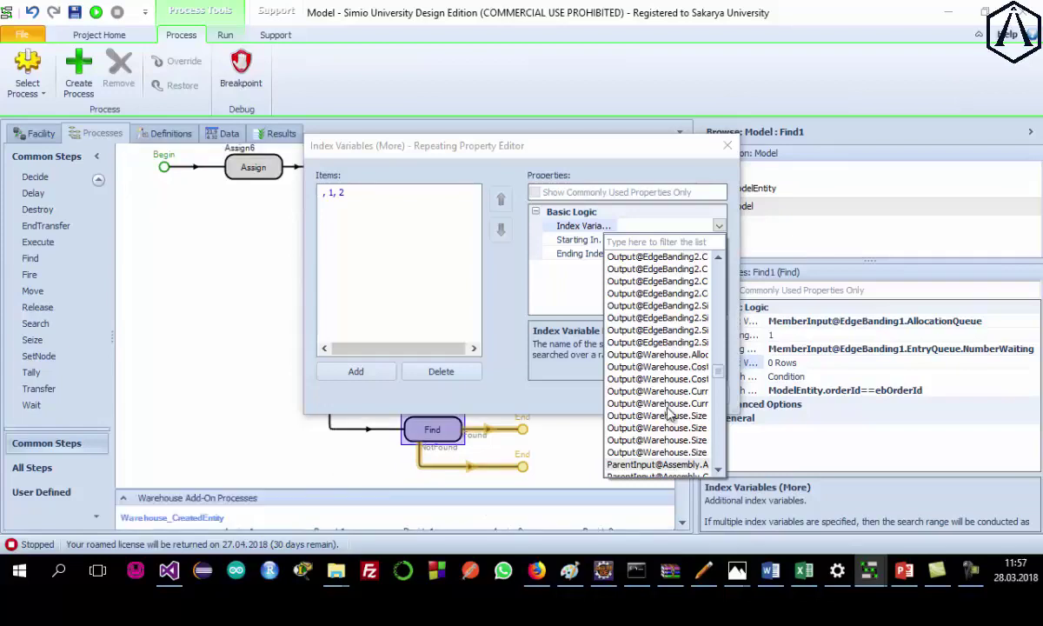
click(718, 470)
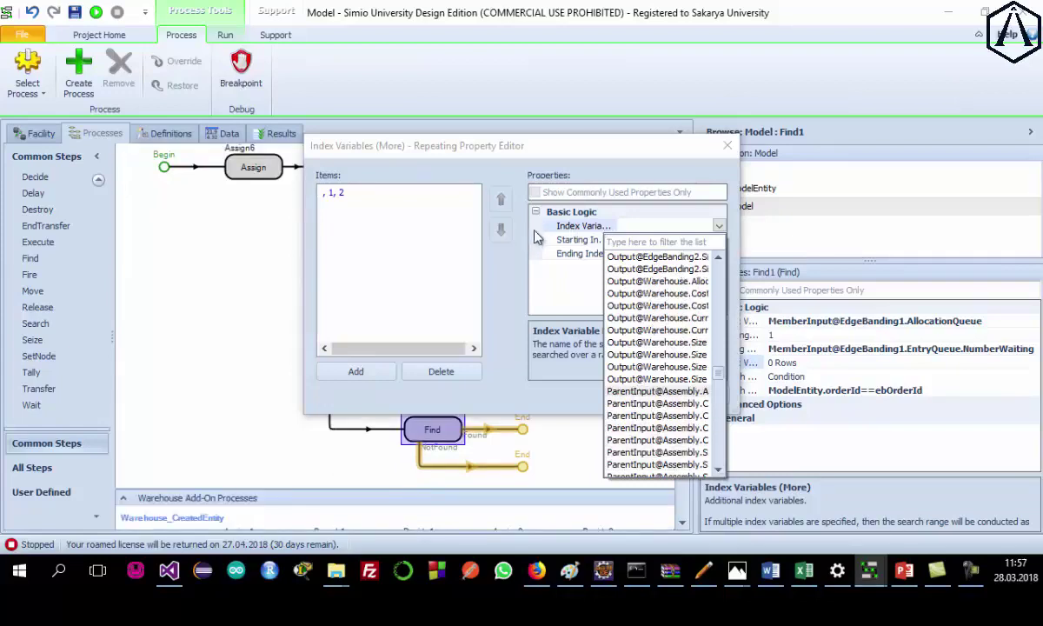
click(786, 335)
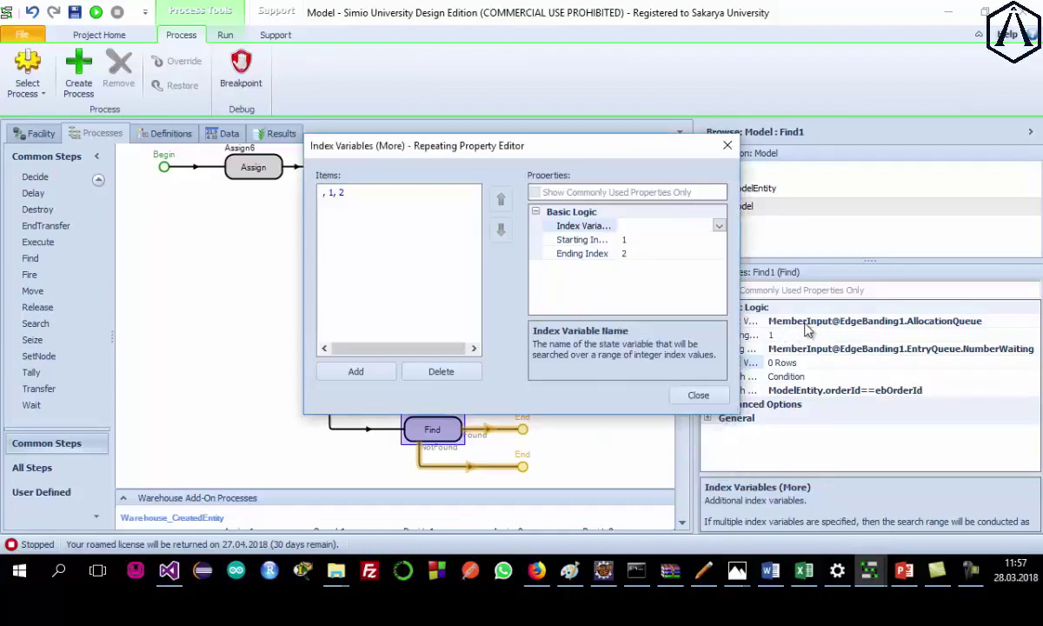
click(725, 146)
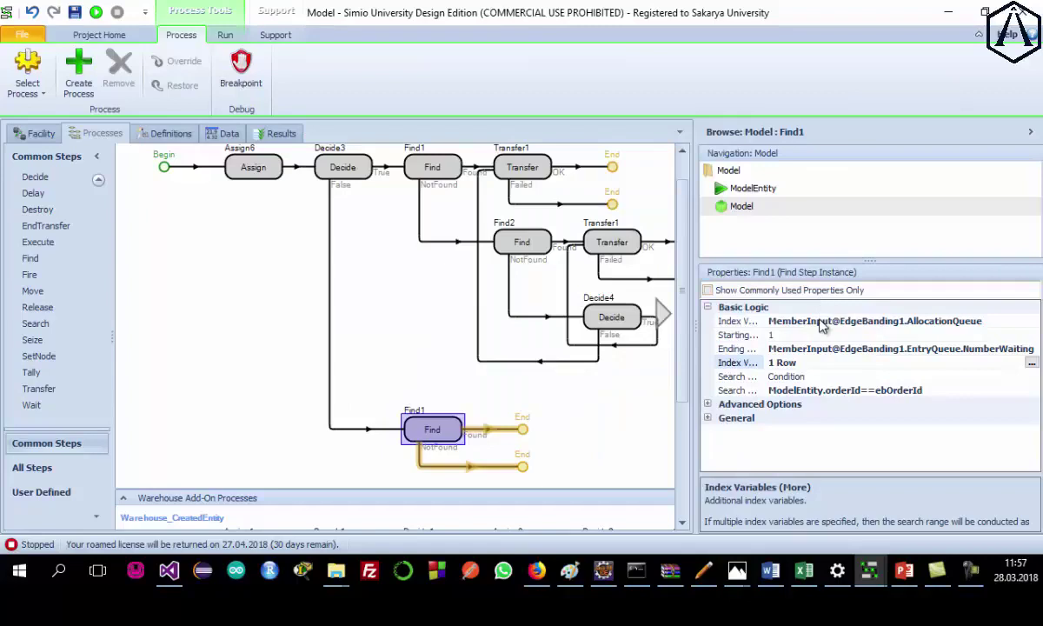
click(970, 328)
drag(983, 321, 751, 326)
key(ctrl+c)
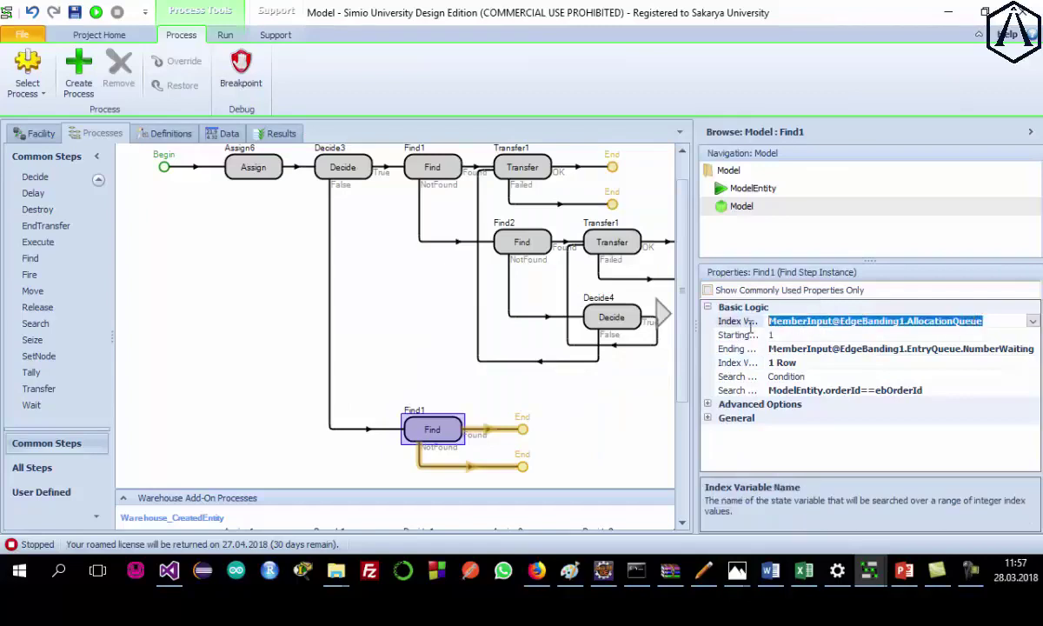
click(770, 362)
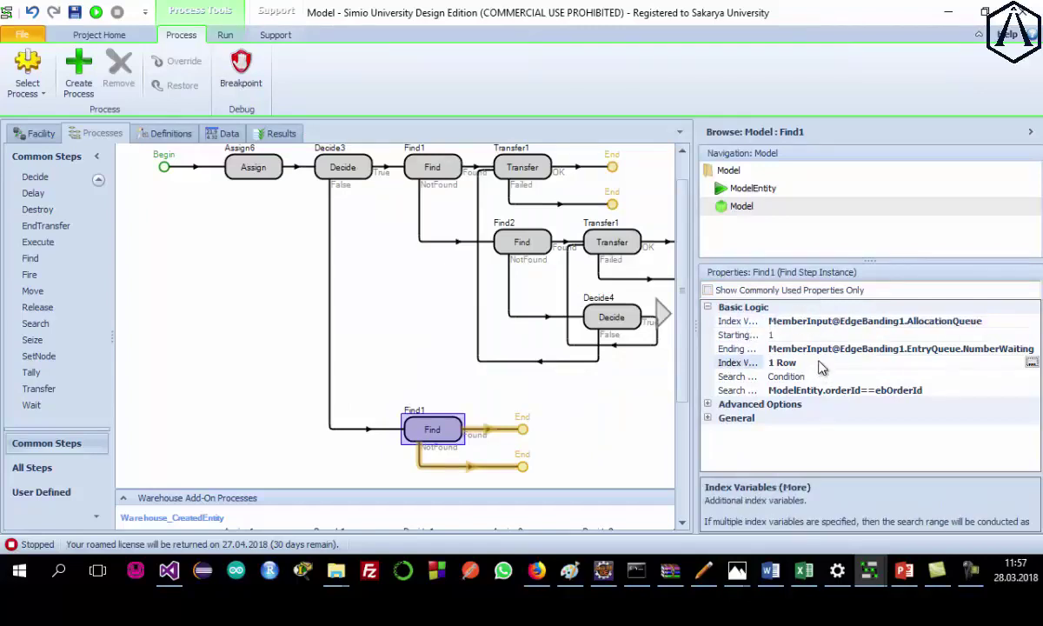
click(1032, 363)
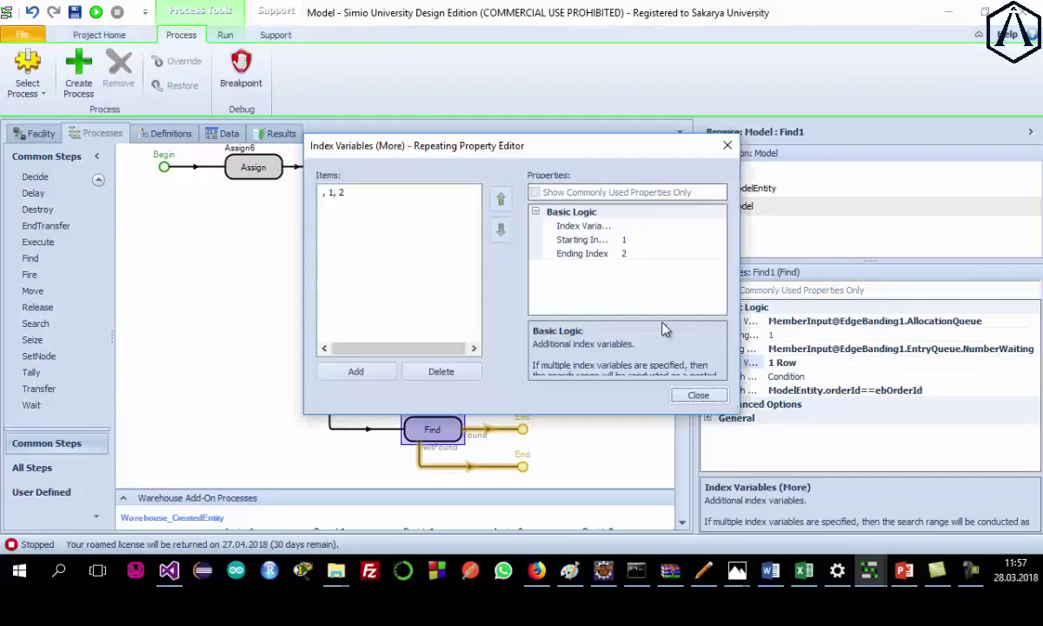
click(632, 227)
key(ctrl+v)
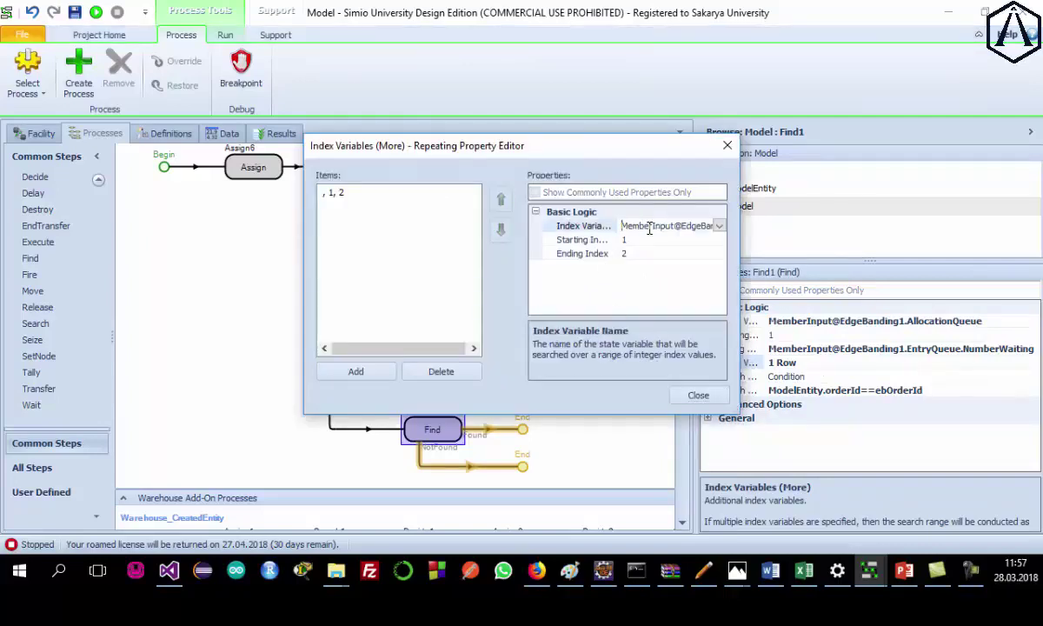
key(End)
key(Left)
key(Left)
key(Left)
key(Left)
key(Left)
key(Left)
key(Left)
key(Left)
key(Left)
key(Left)
key(BackSpace)
key(BackSpace)
key(BackSpace)
key(BackSpace)
key(BackSpace)
key(BackSpace)
text(Parent)
key(Return)
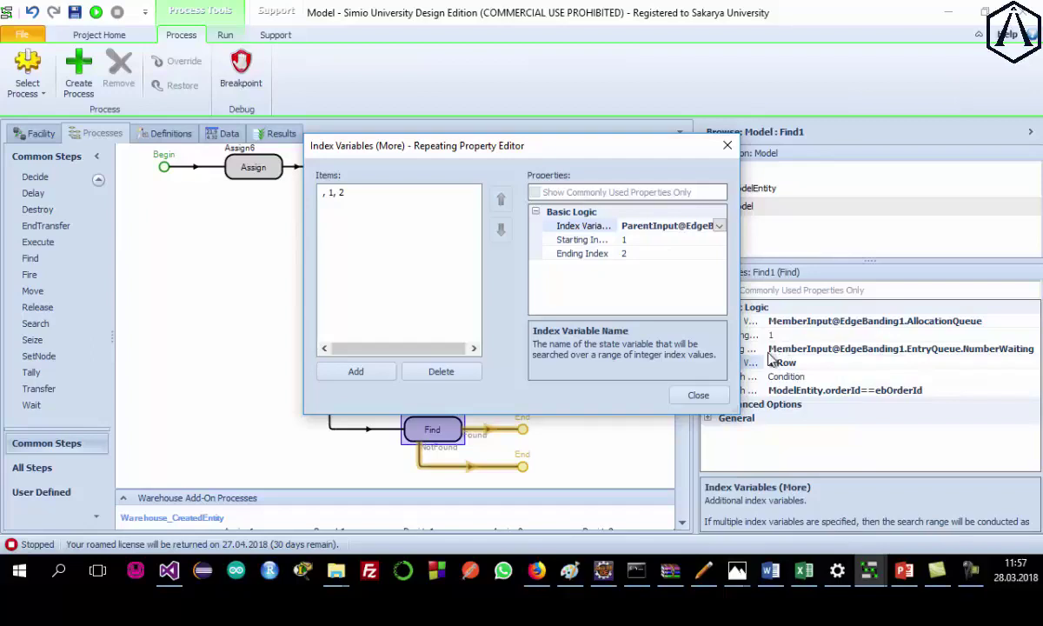
click(698, 395)
click(808, 349)
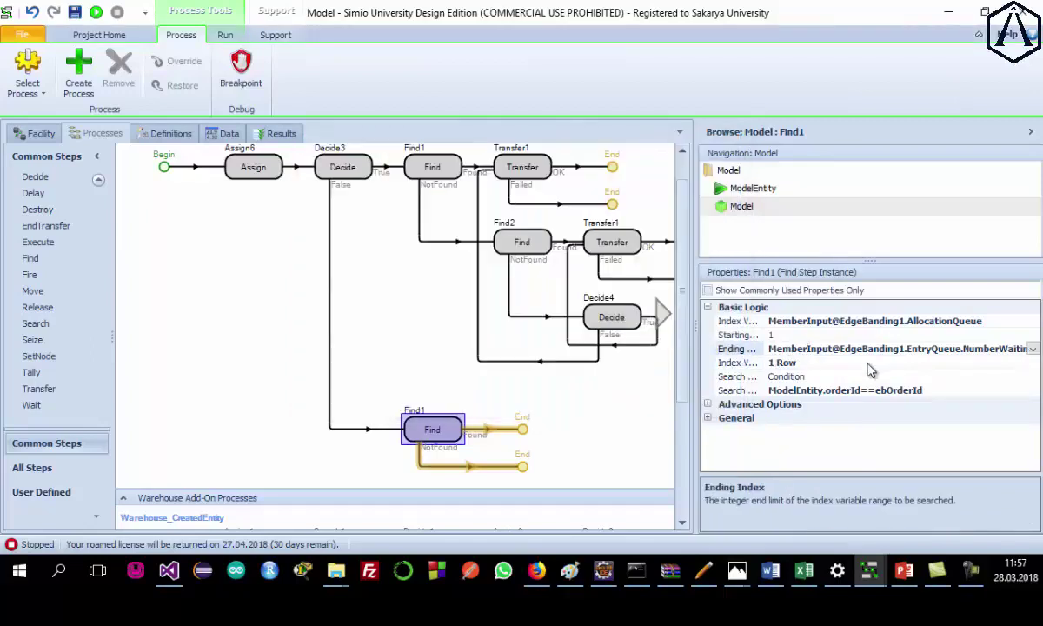
key(ctrl+a)
key(ctrl+c)
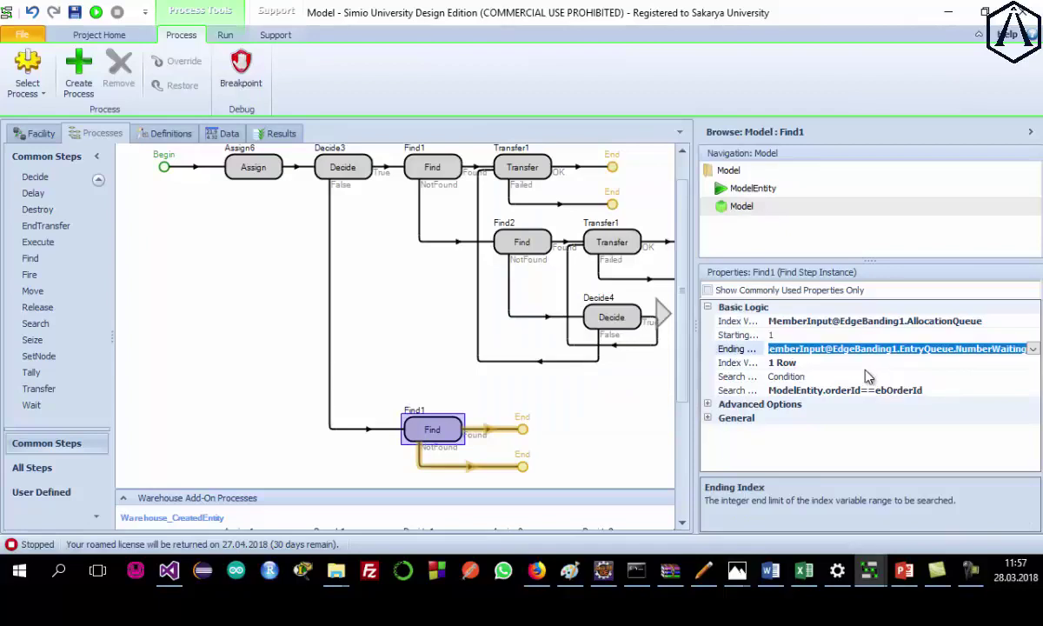
click(782, 363)
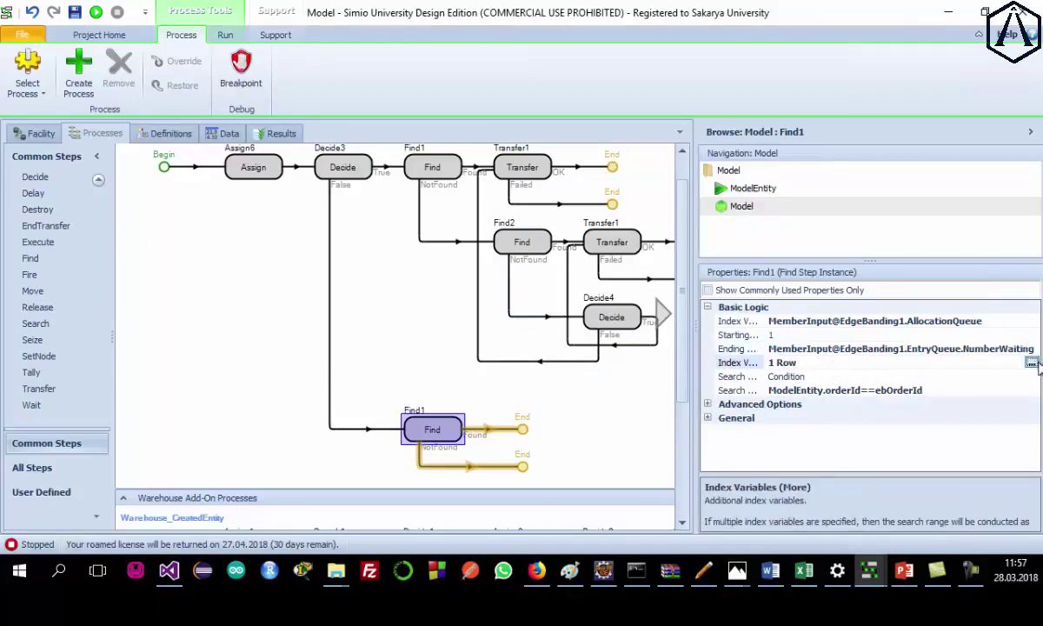
click(1032, 362)
click(640, 252)
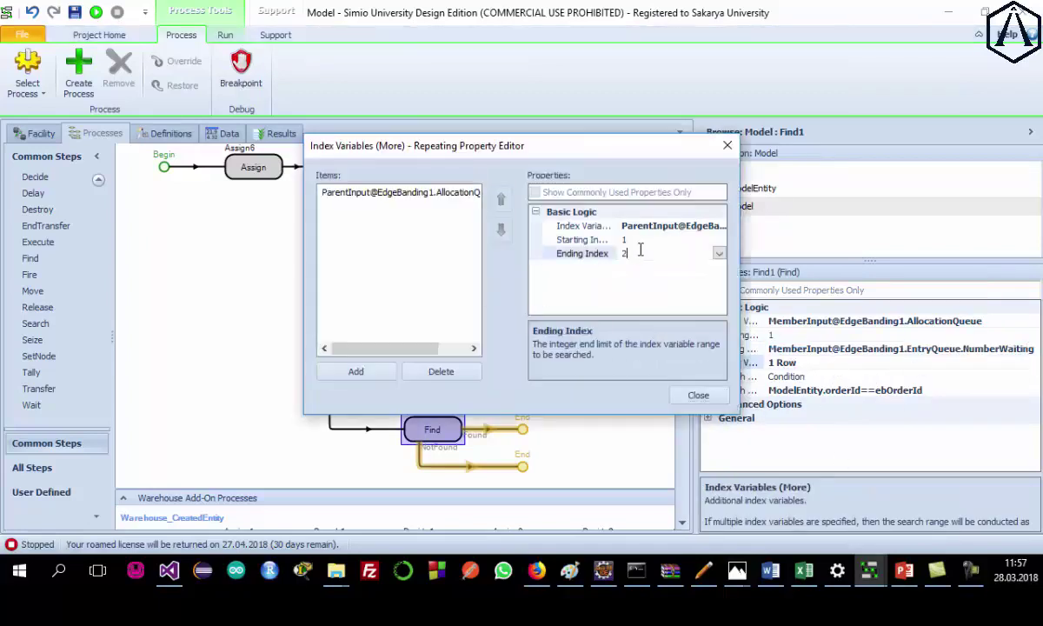
click(719, 253)
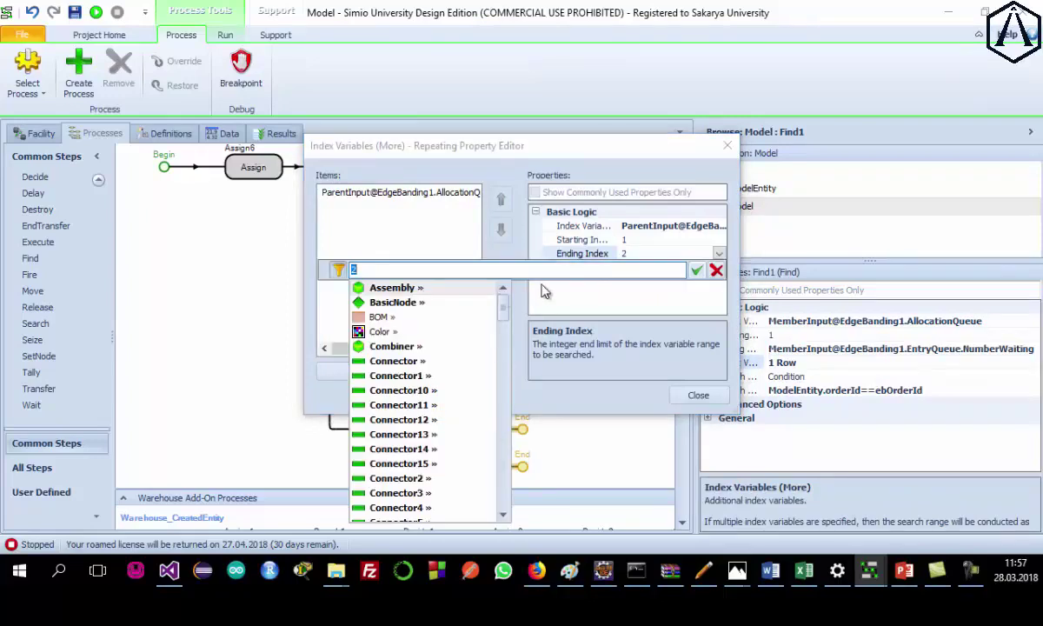
key(ctrl+v)
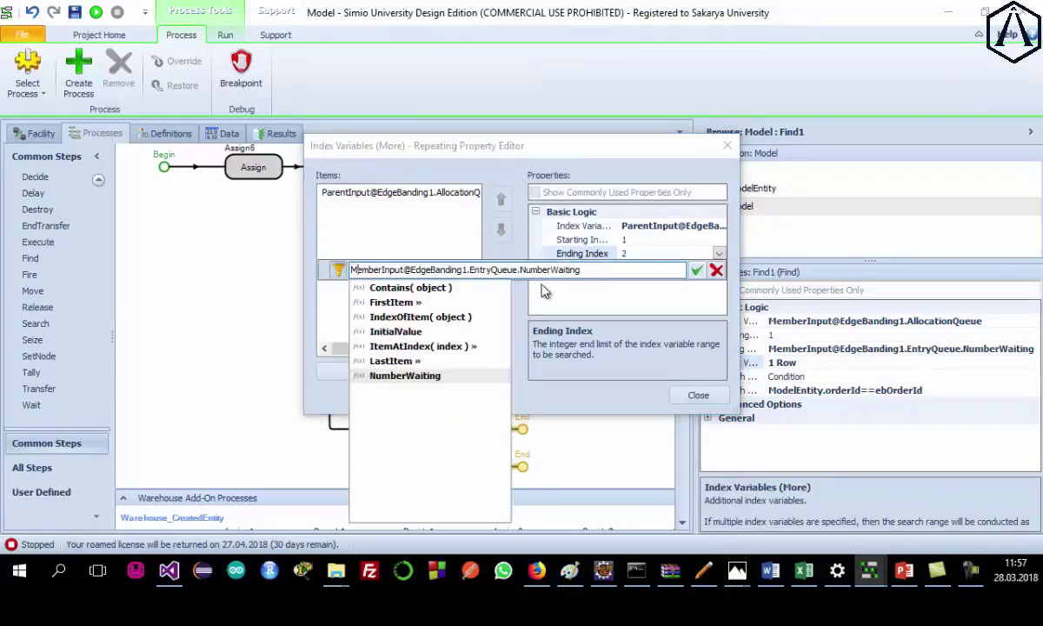
key(shift+Home)
text(Parent)
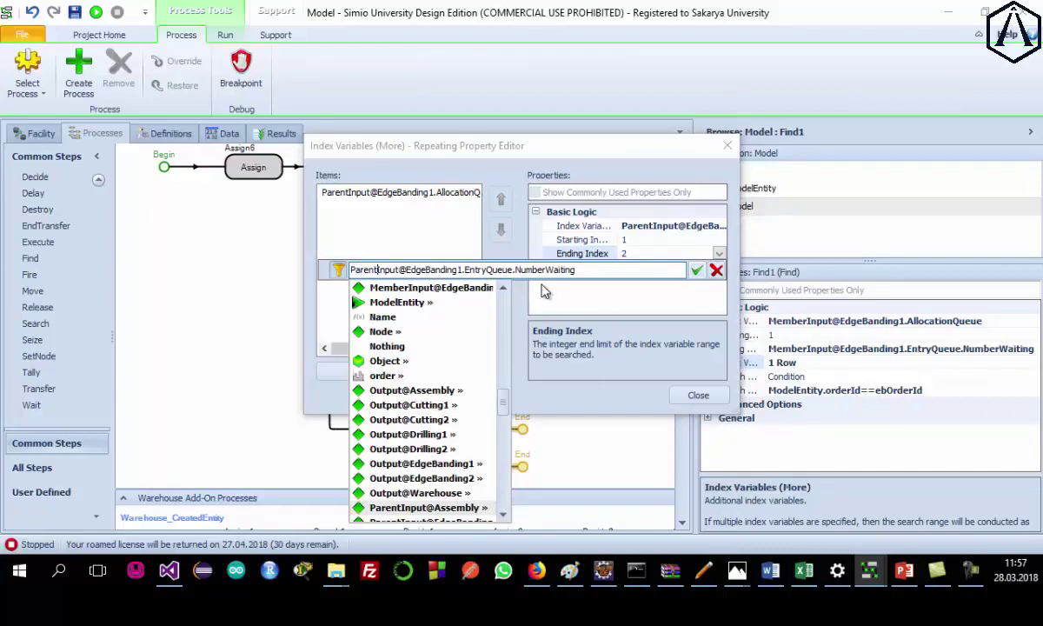
key(Escape)
key(Return)
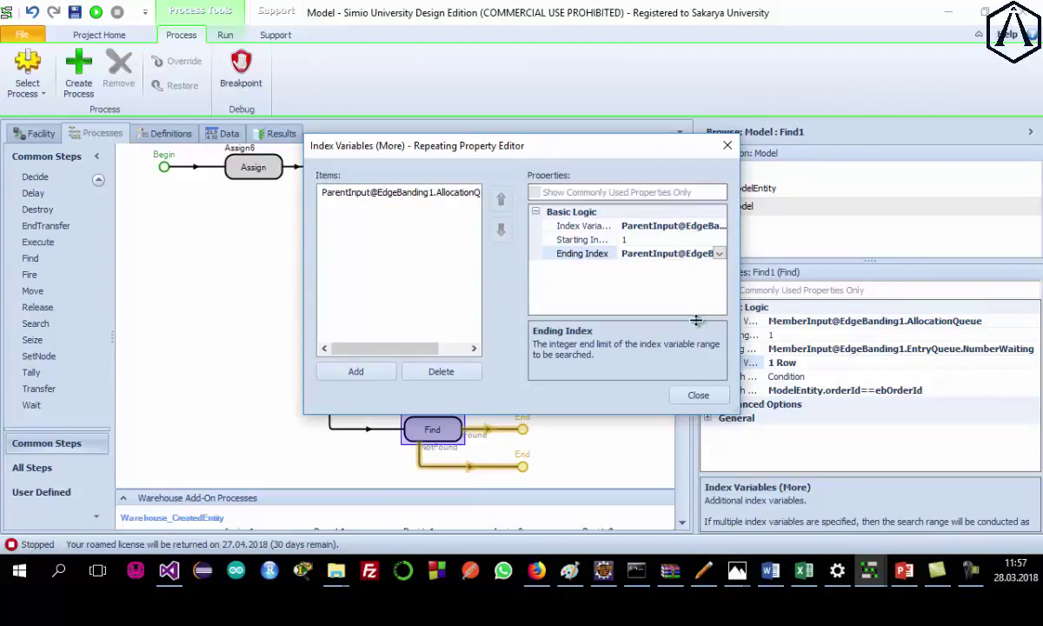
click(698, 395)
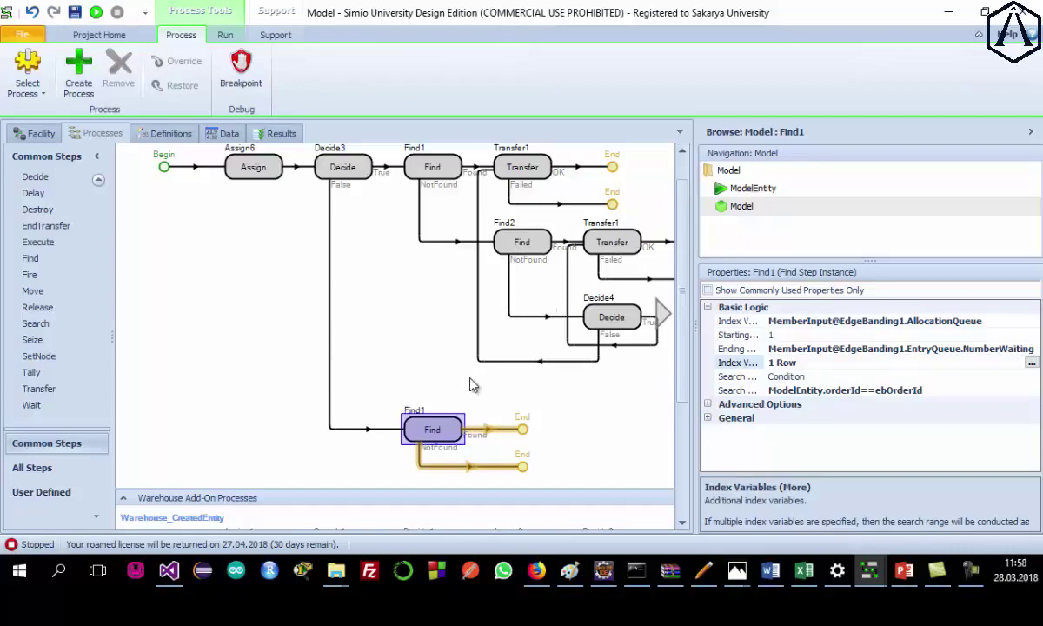
Place a copy of the lower Find step on its own NotFound branch and select the copy.
mouse_move(441, 433)
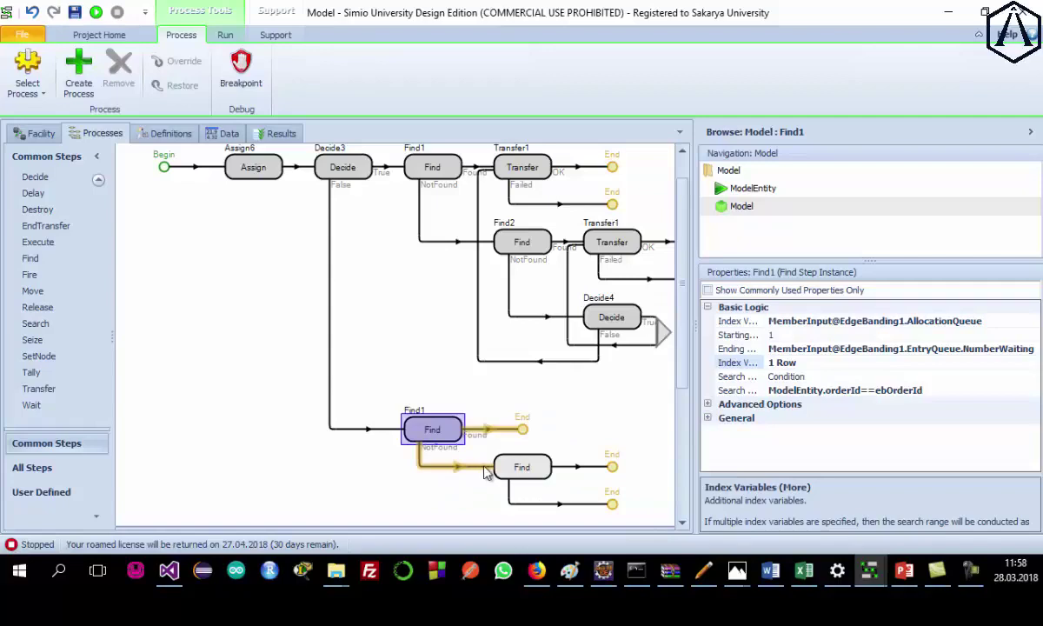
click(432, 425)
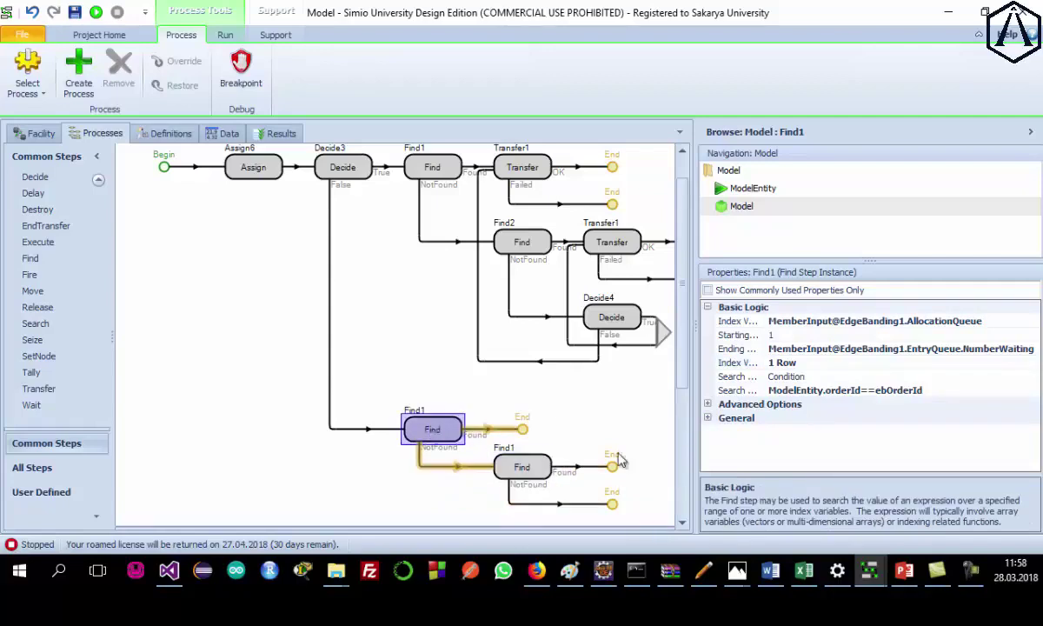
click(521, 468)
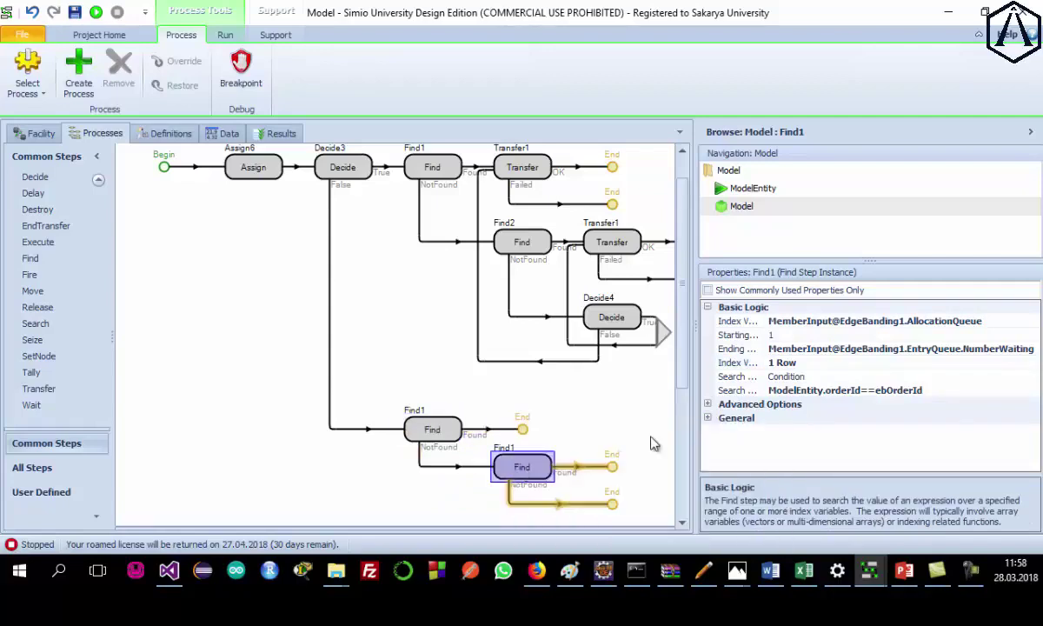
click(908, 321)
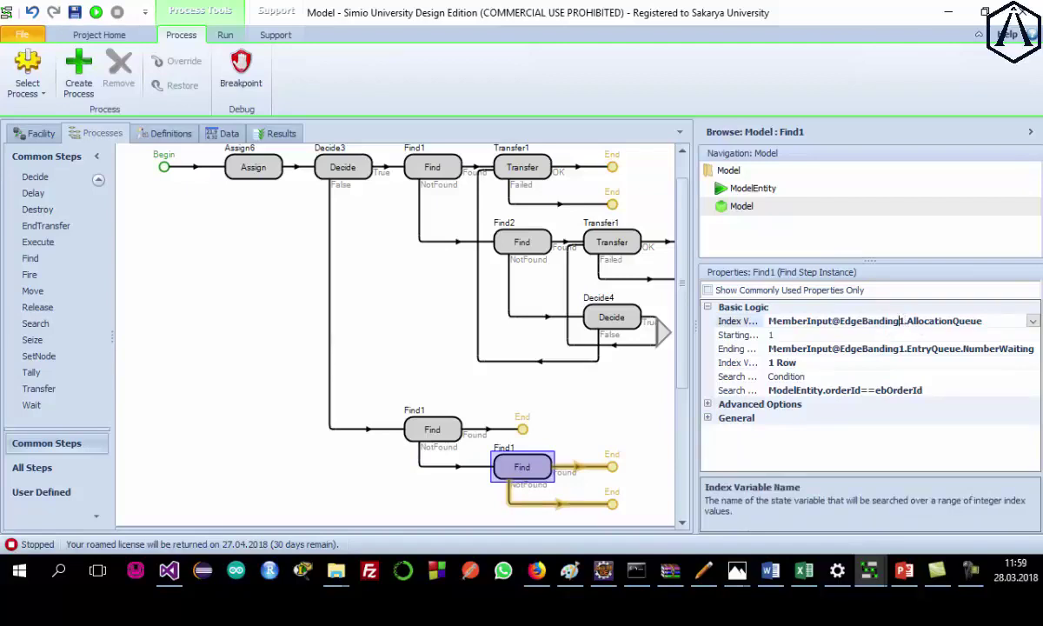
key(BackSpace)
text(2)
click(907, 348)
key(BackSpace)
text(2)
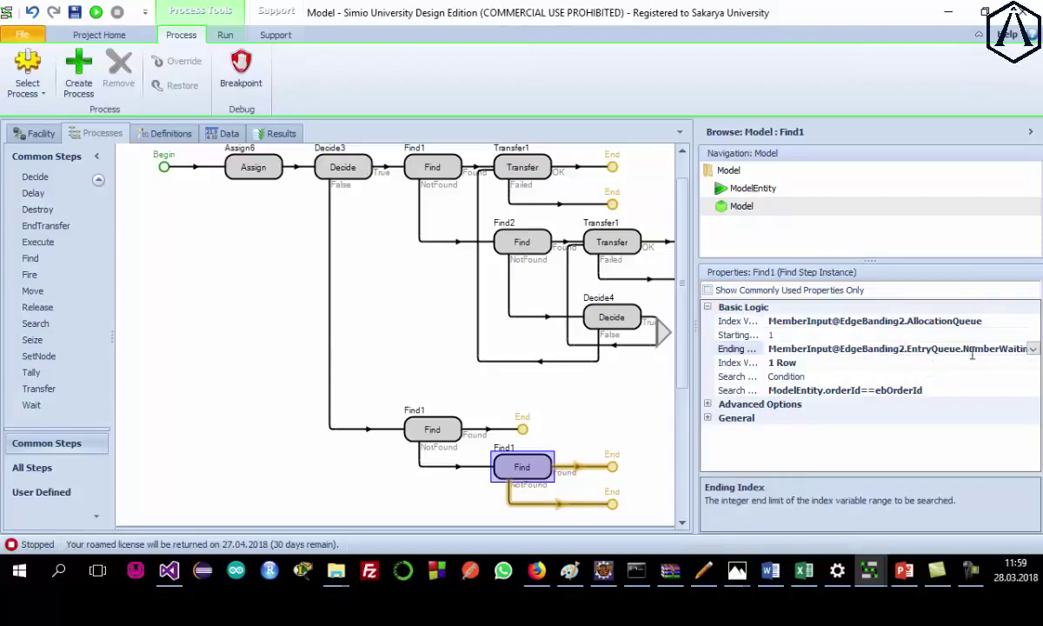
click(926, 363)
click(965, 363)
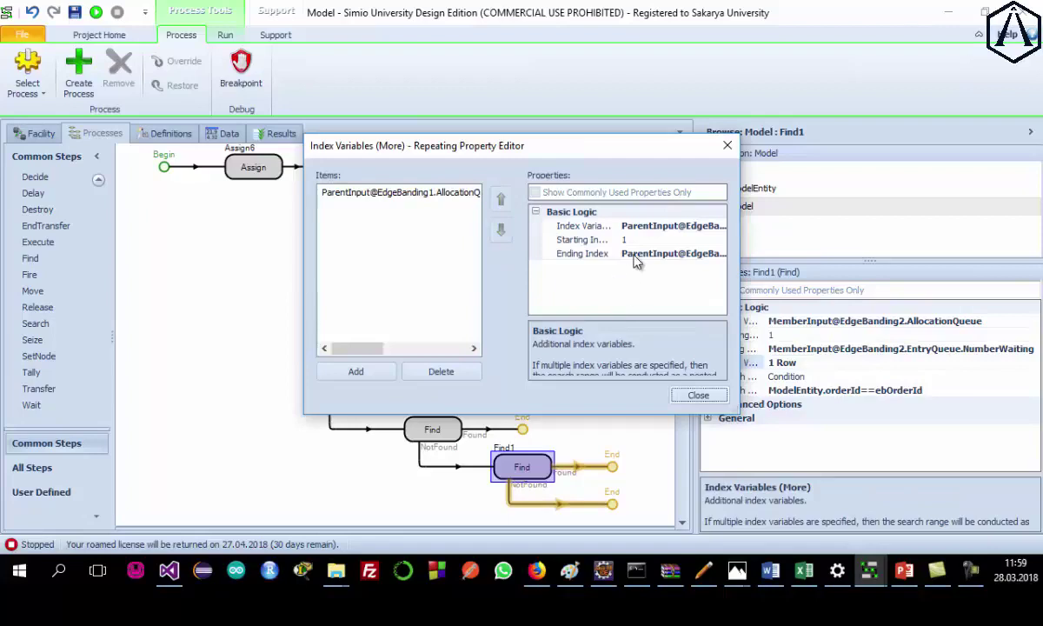
click(644, 225)
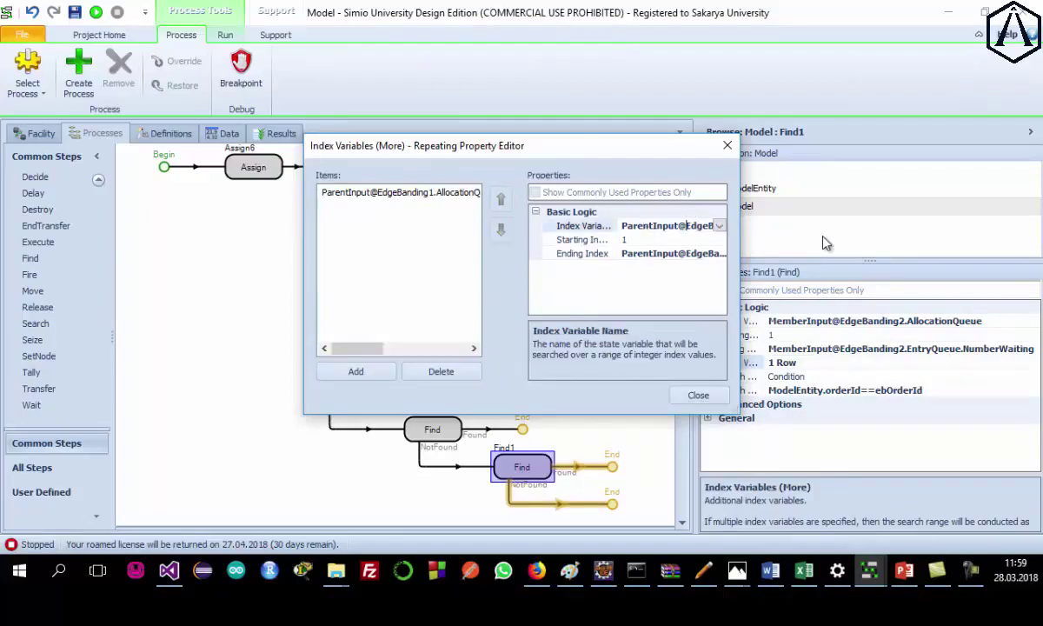
key(Right)
key(Right)
key(Right)
key(Right)
key(Right)
key(Right)
key(Right)
key(Right)
key(Right)
key(Right)
key(Right)
key(Right)
key(BackSpace)
text(2)
key(Return)
click(717, 254)
key(Right)
key(Right)
key(Right)
key(Right)
key(Right)
key(Right)
key(Right)
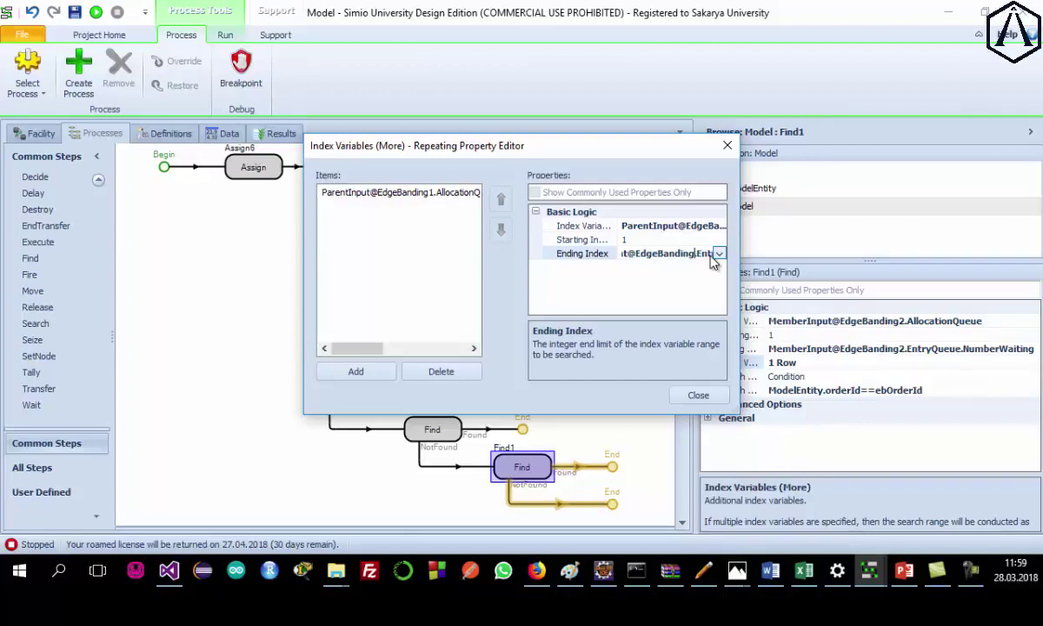
key(Return)
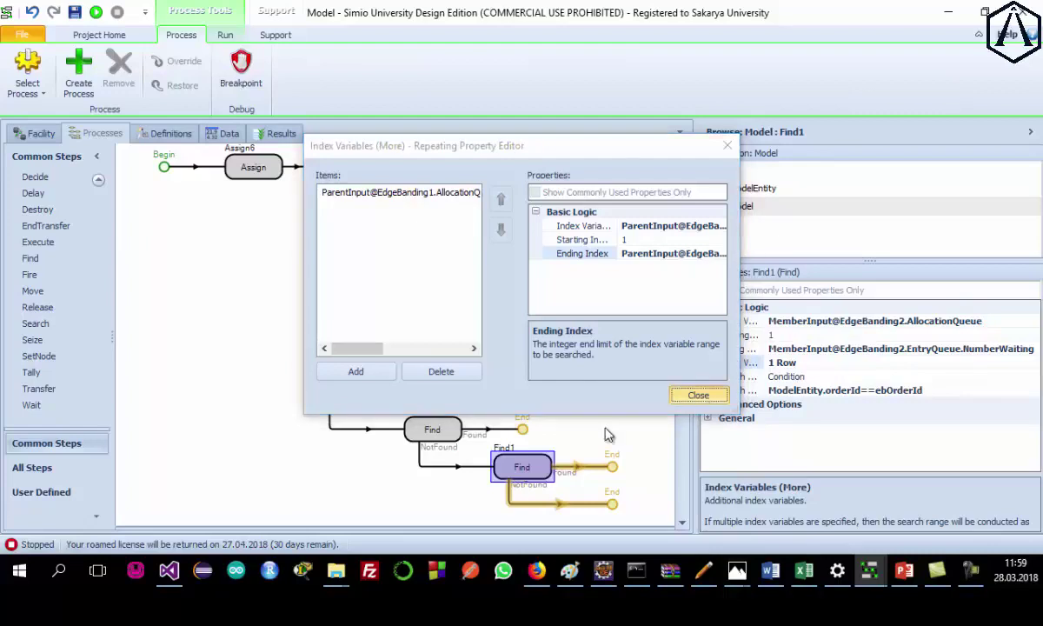
click(701, 397)
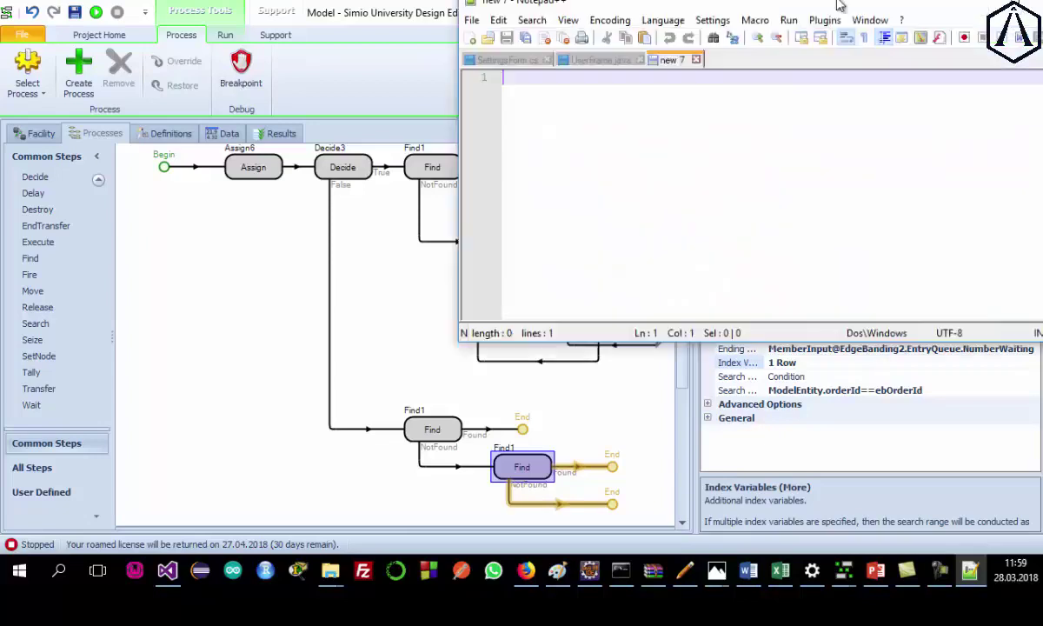
Switch to Notepad++, paste the copied Find step into the empty document, examine its XML definition, and return to Simio.
click(509, 429)
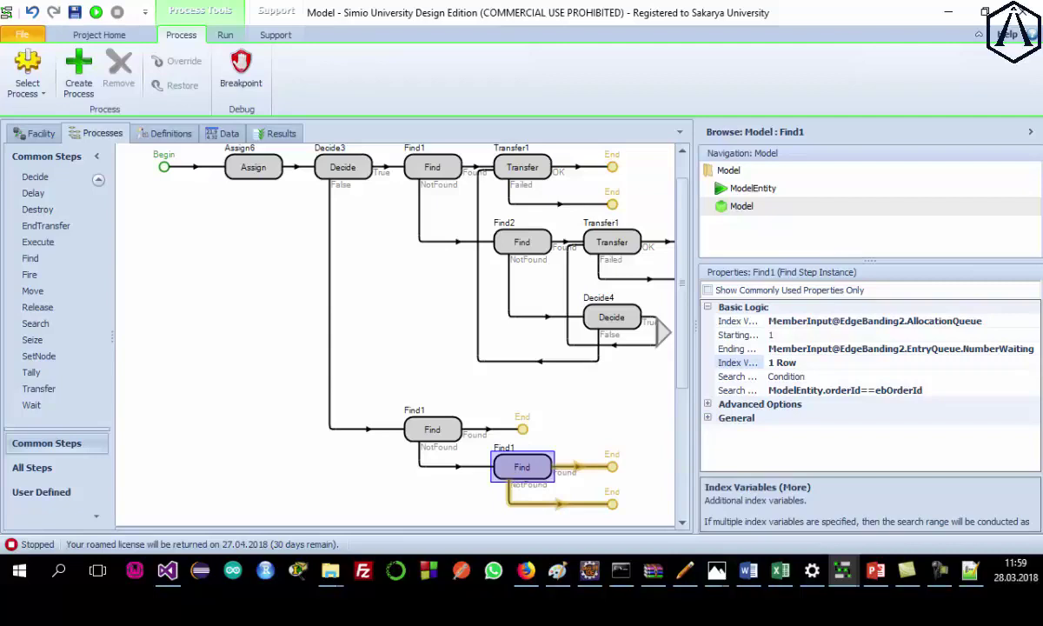
key(alt+Tab)
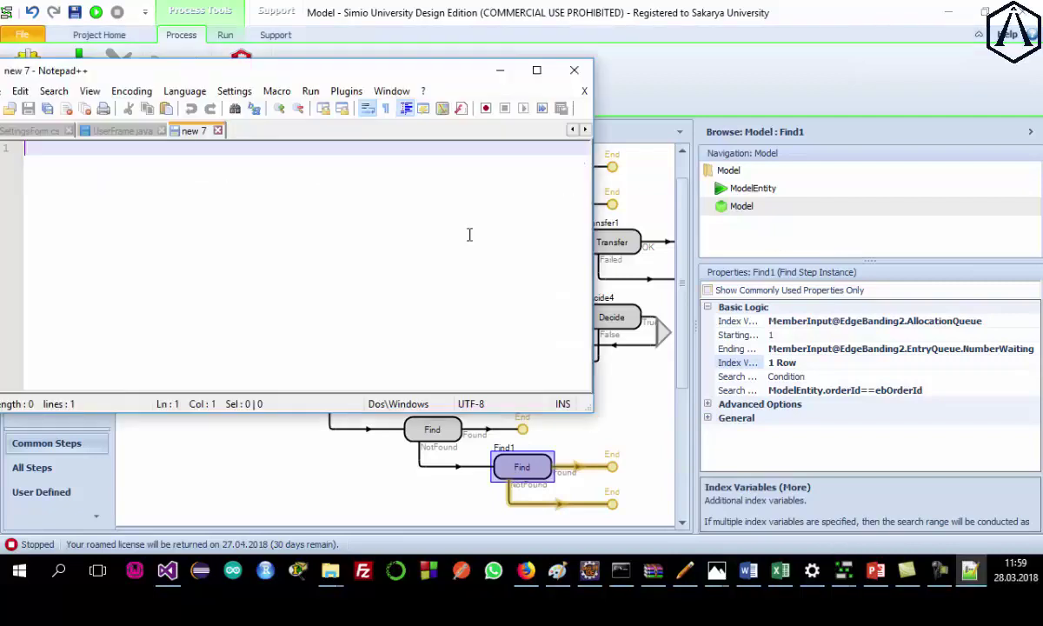
key(ctrl+v)
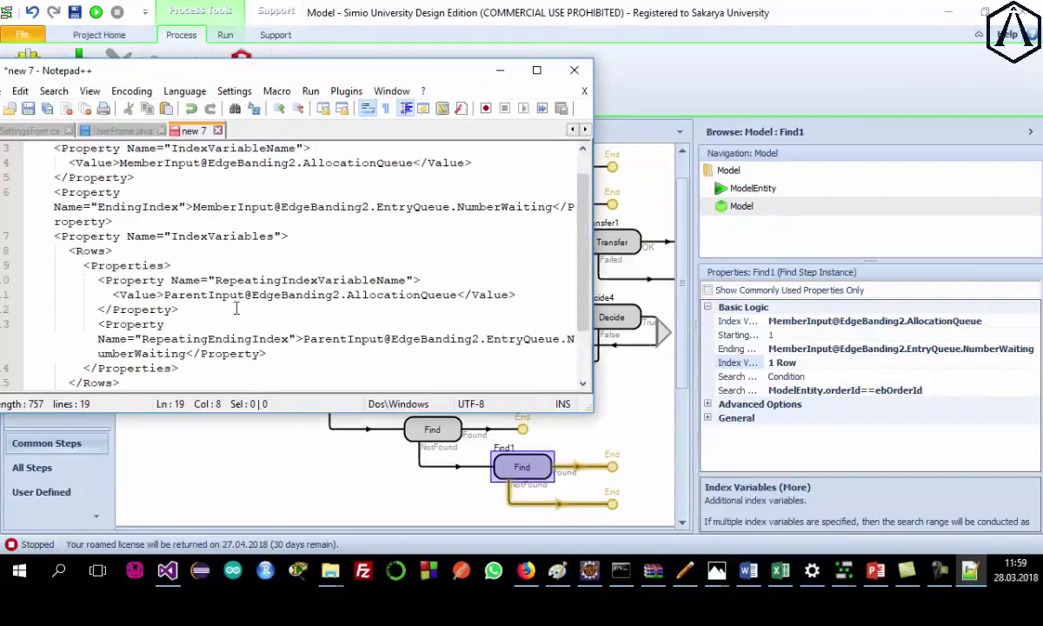
scroll(227, 276, up, 1)
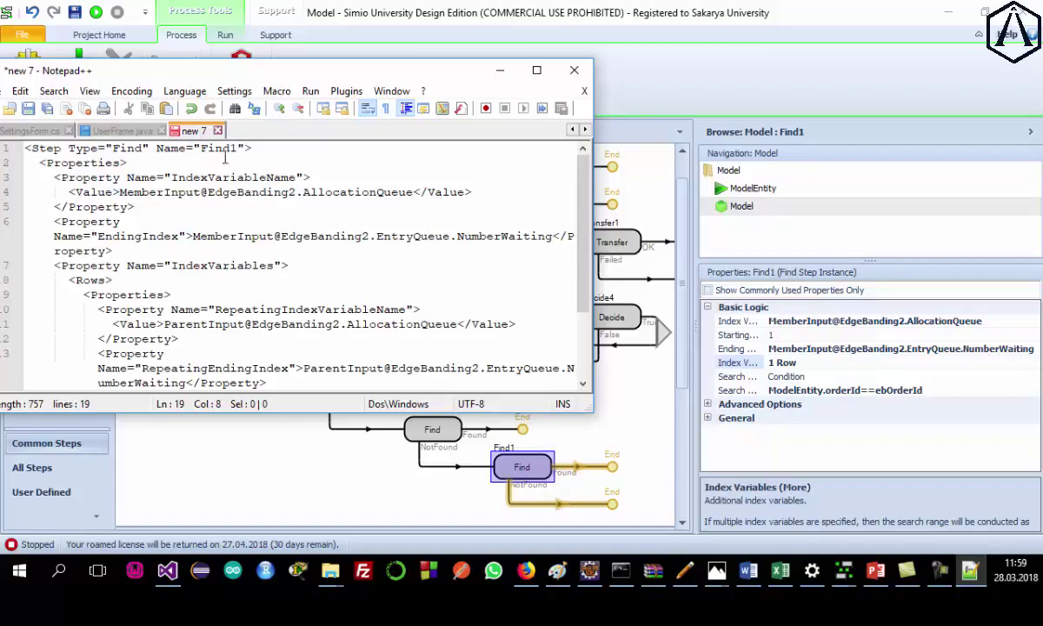
scroll(233, 165, down, 2)
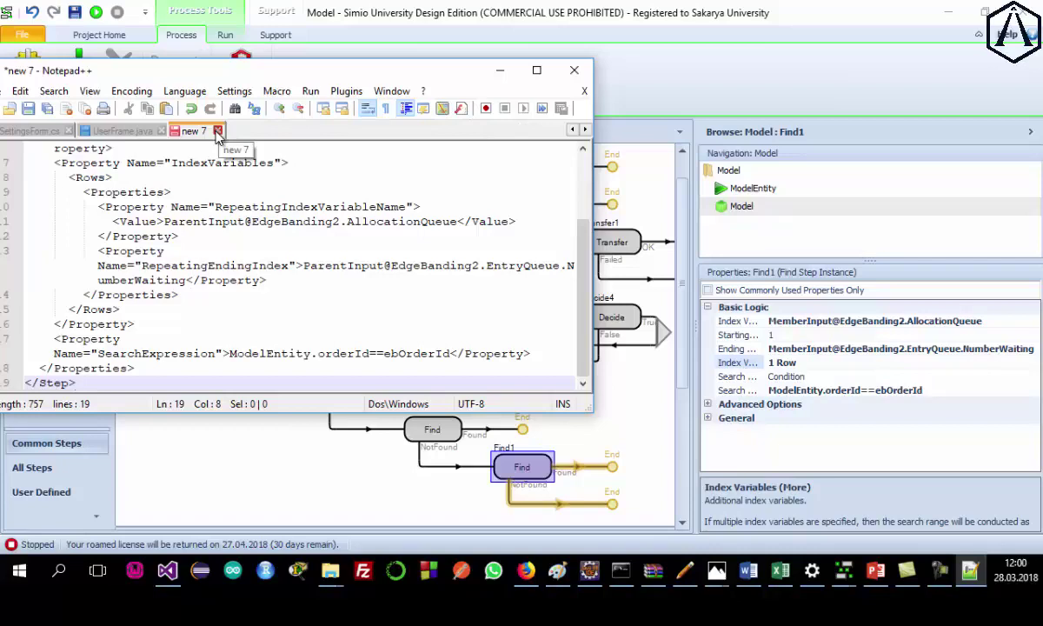
click(498, 71)
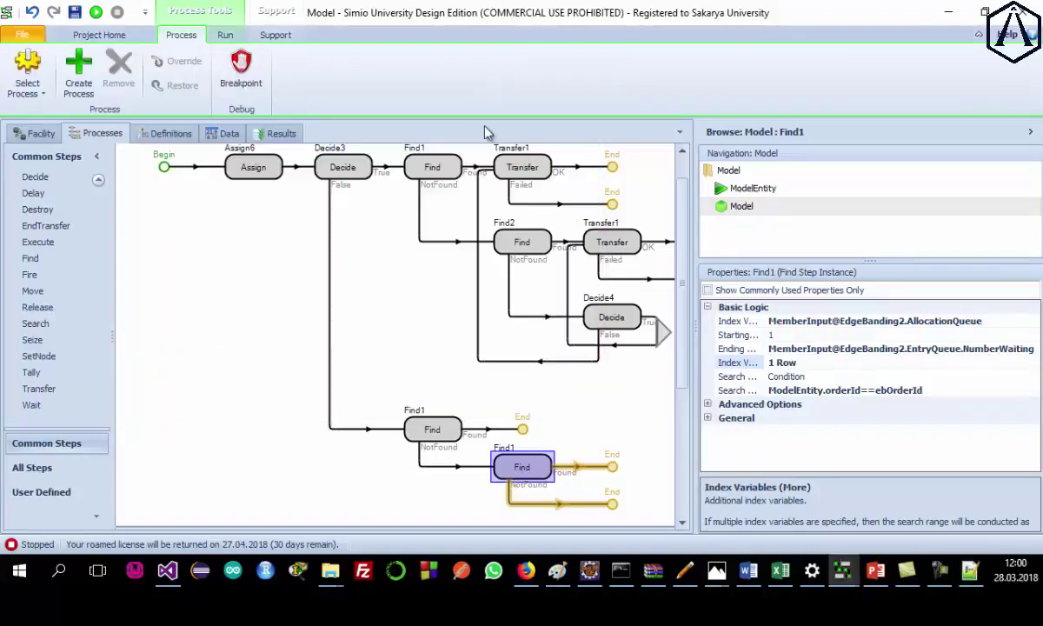
Place copies of the first Transfer step on the Found branches of both lower Find steps.
click(321, 267)
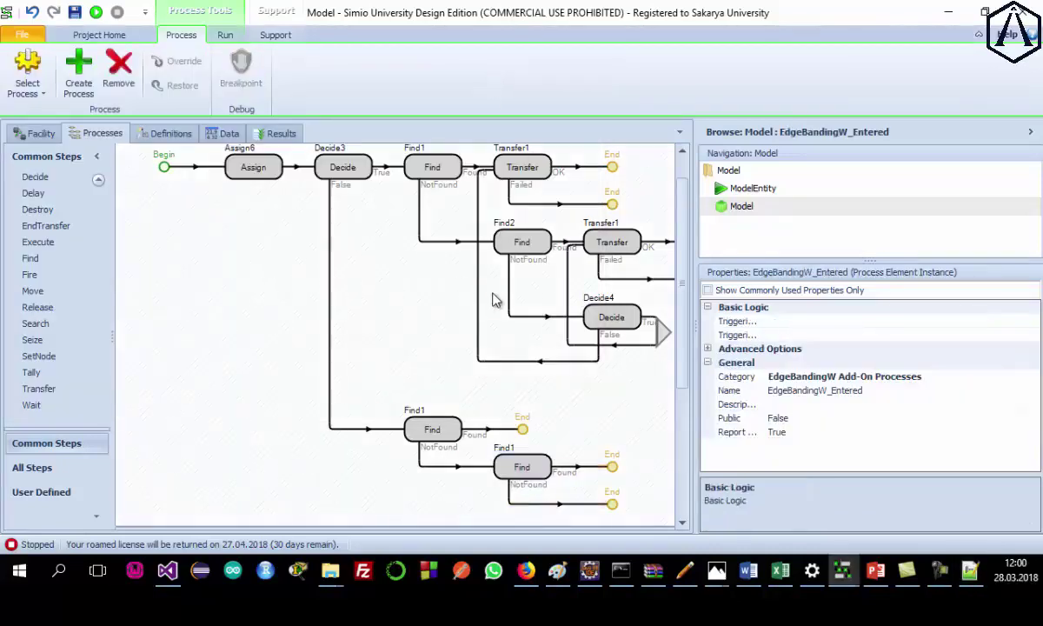
click(523, 467)
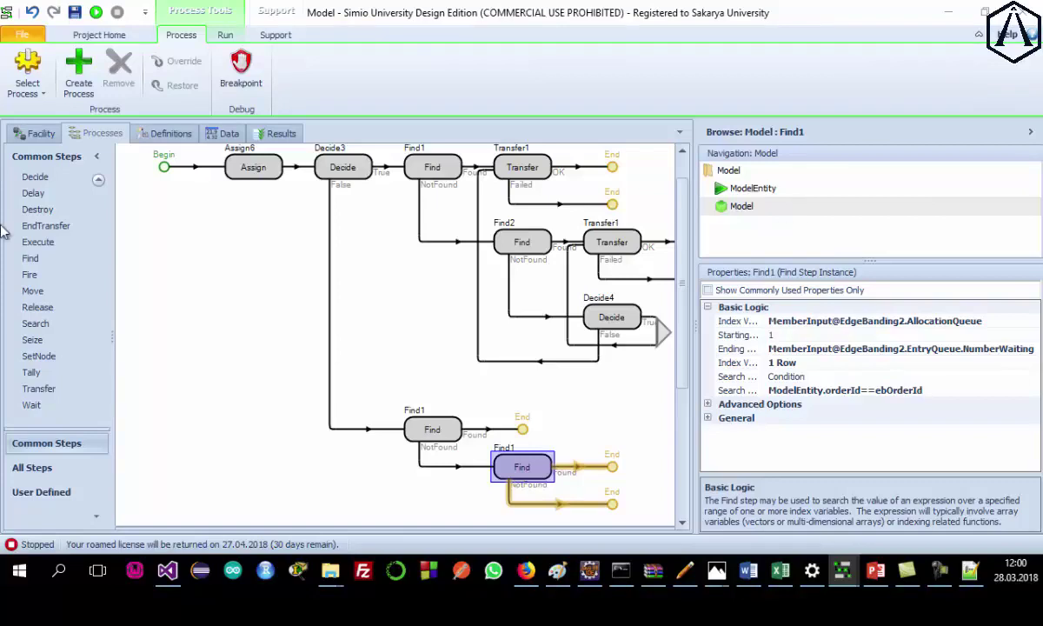
click(518, 177)
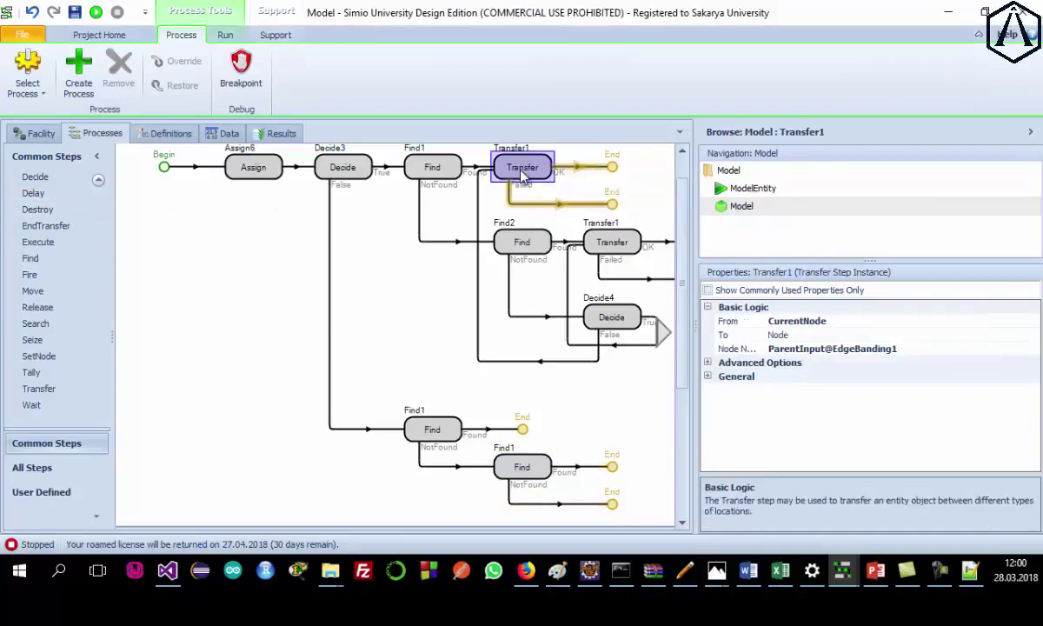
click(502, 440)
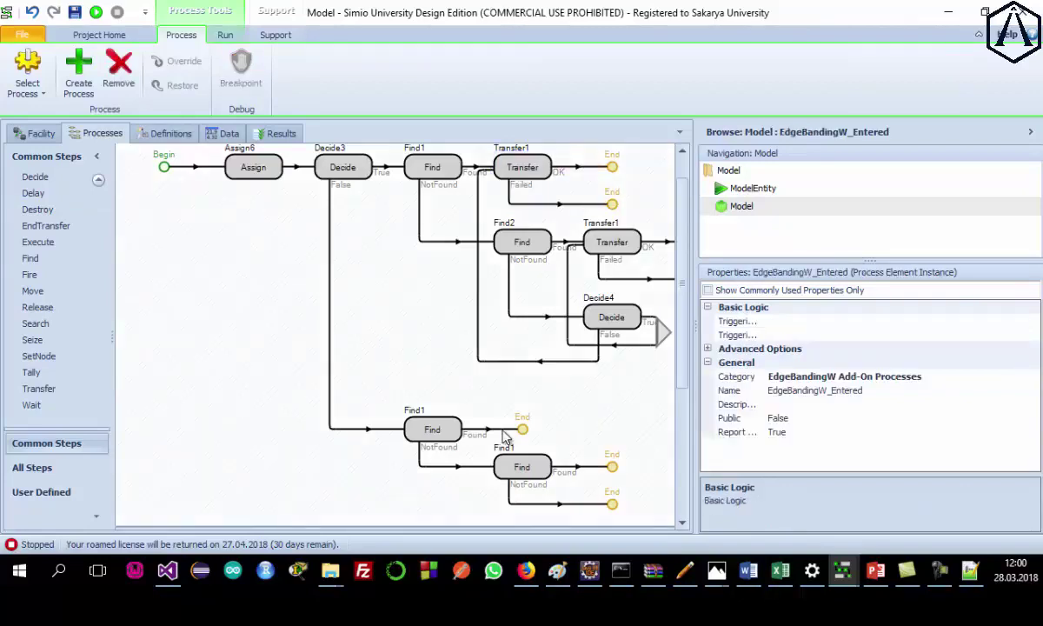
drag(509, 439, 612, 504)
Set the node name of the Transfer step after the upper of the two new Find steps to MemberInput@EdgeBanding1.
click(520, 427)
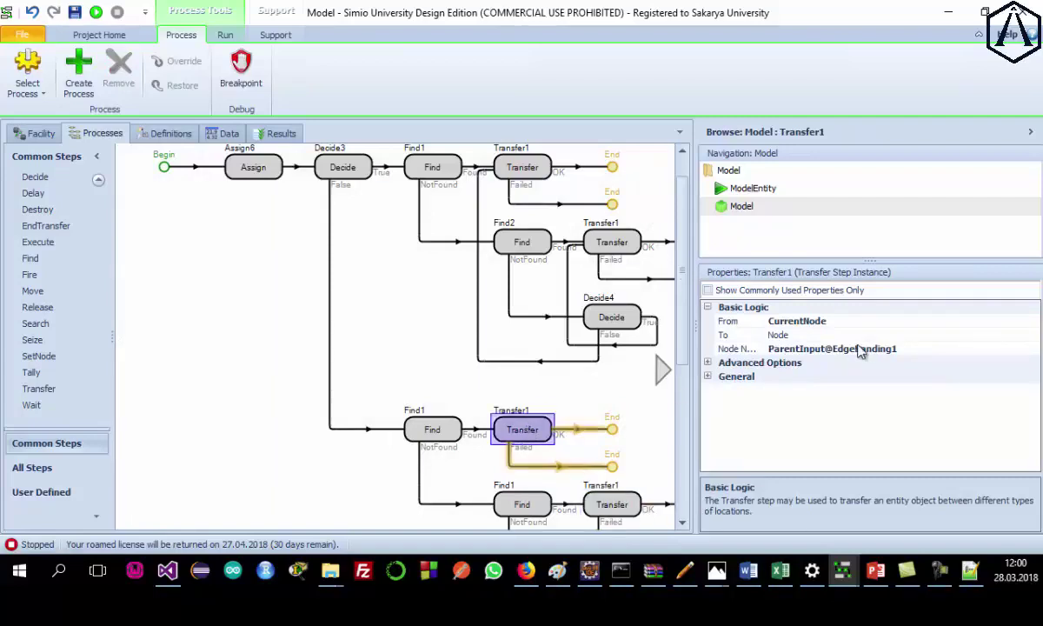
click(803, 348)
key(shift+Home)
text(Member)
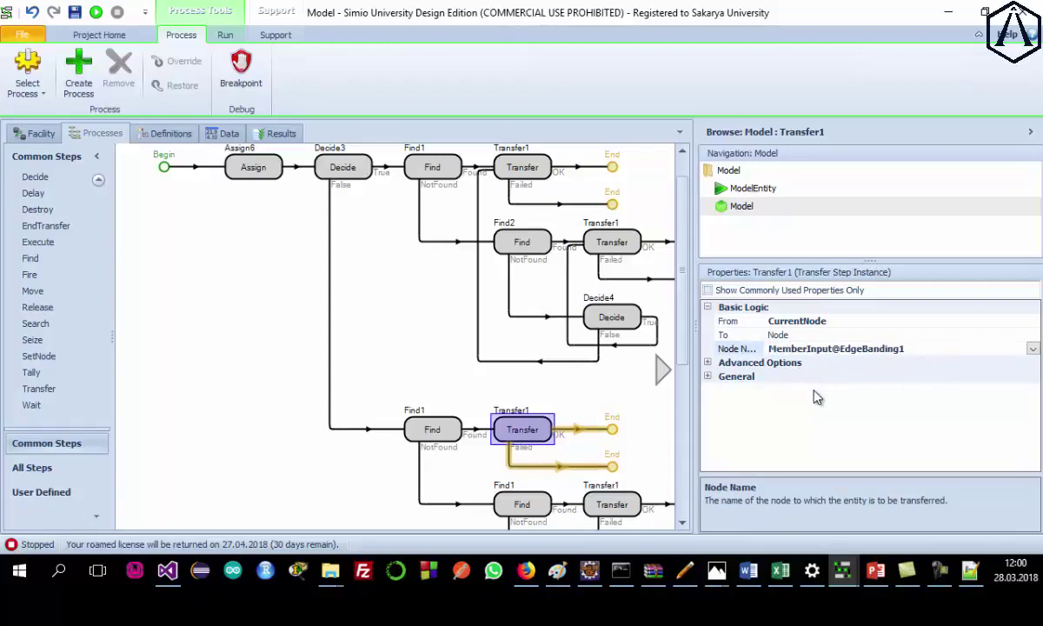
Set the node name of the Transfer step after the lowest Find step to MemberInput@EdgeBanding2.
click(610, 503)
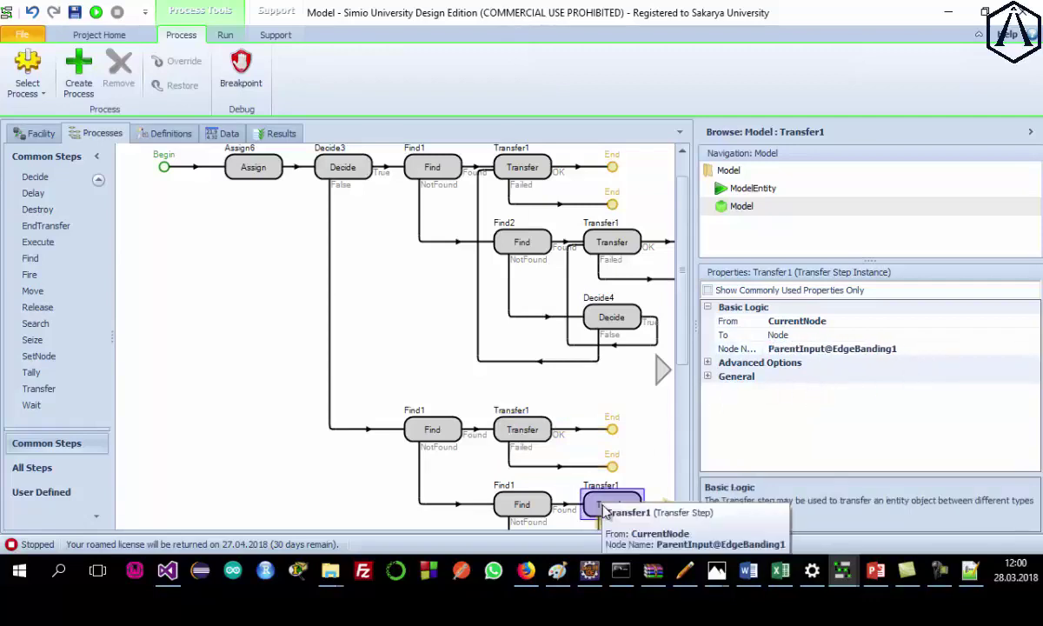
click(910, 348)
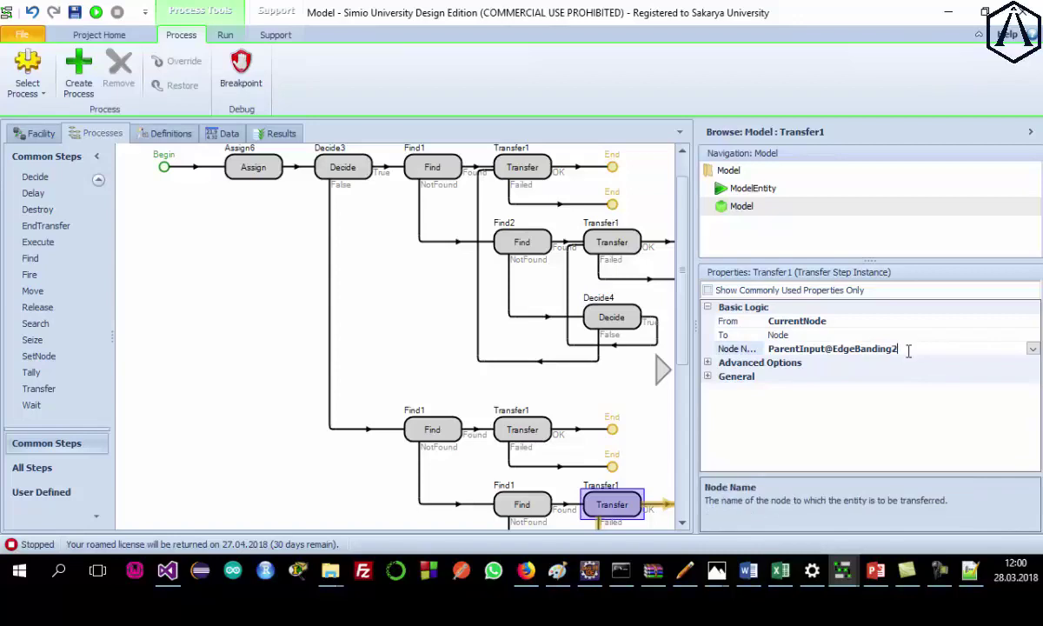
key(shift+Home)
text(Member)
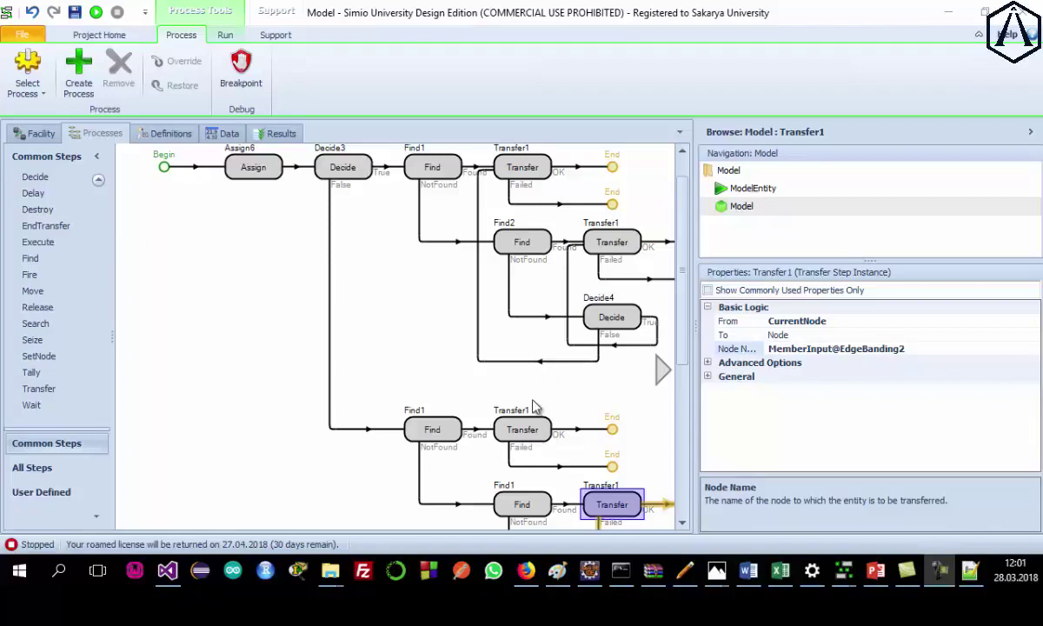
scroll(531, 399, down, 2)
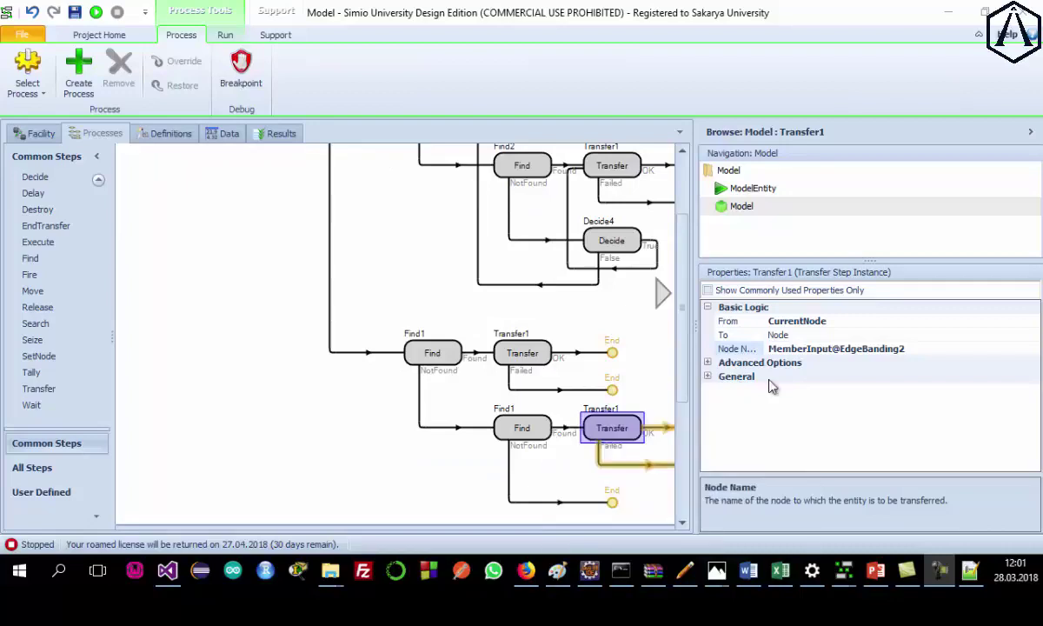
click(609, 245)
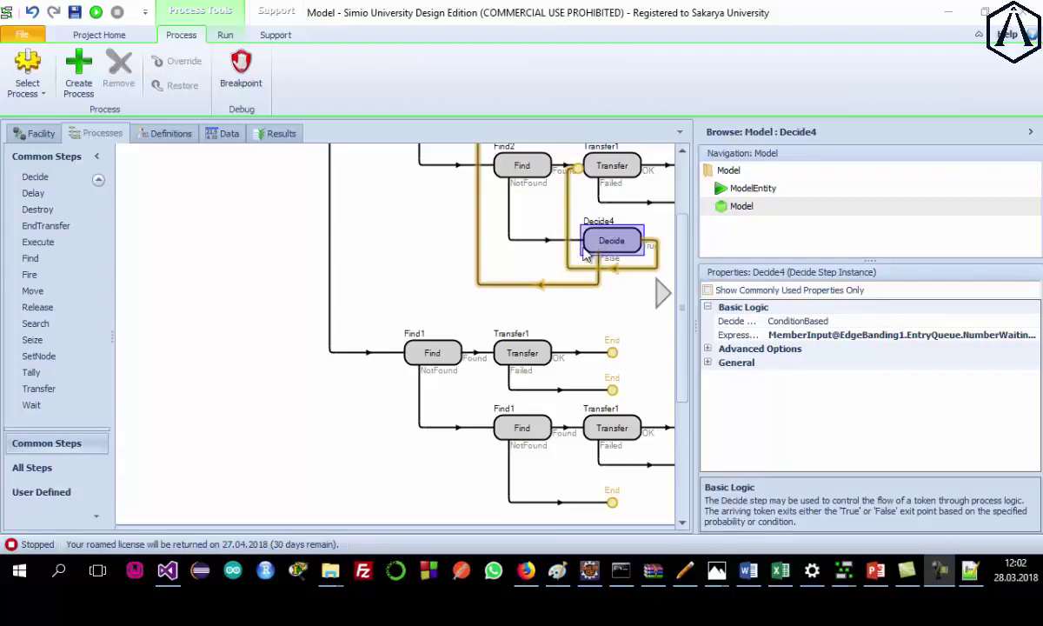
click(596, 507)
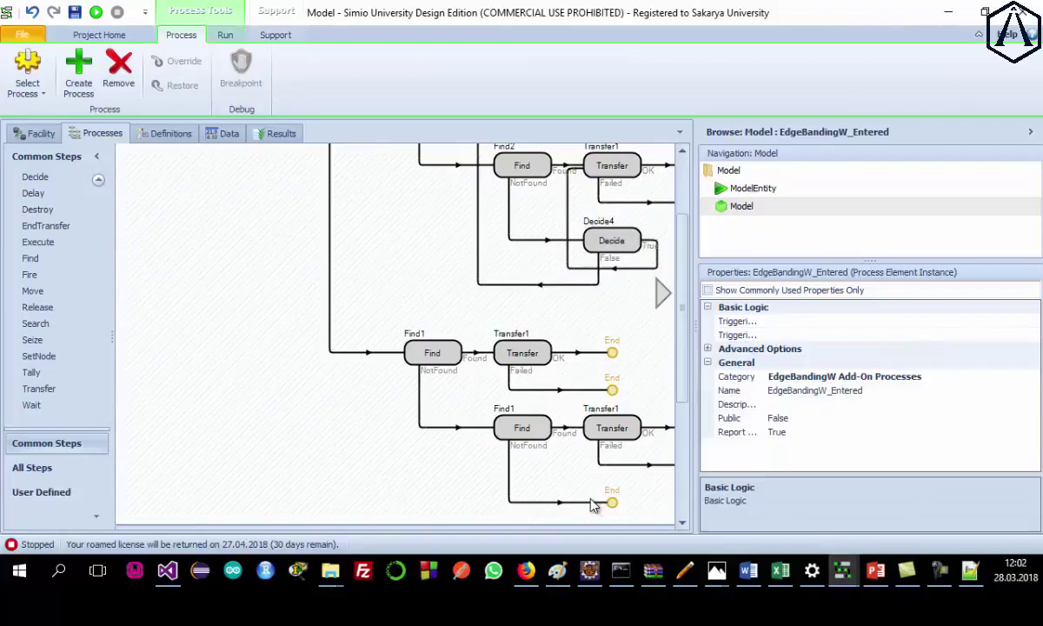
drag(39, 388, 609, 502)
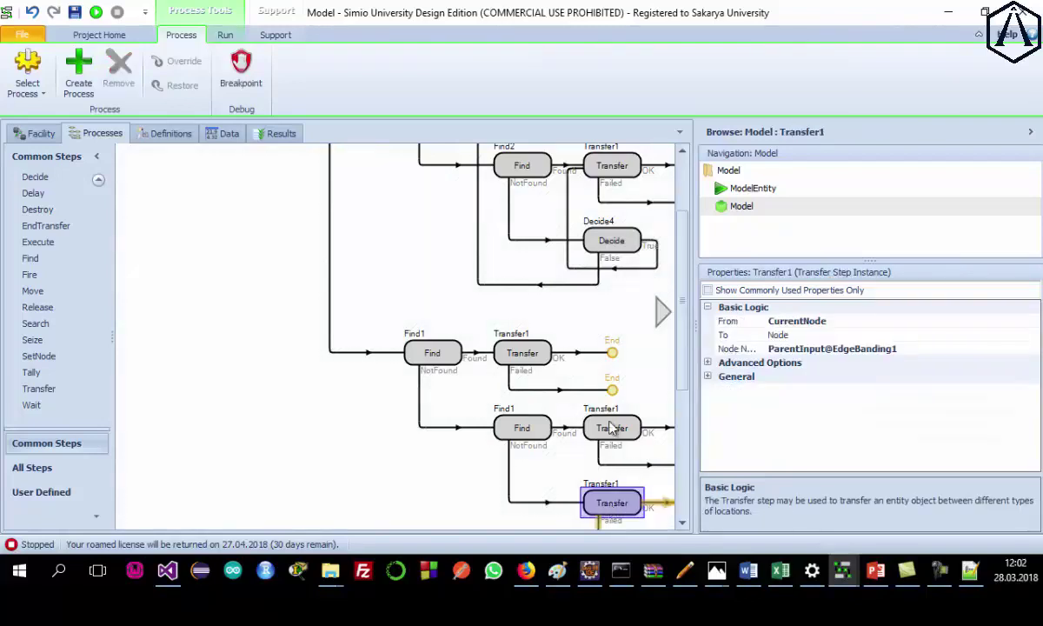
drag(696, 311, 783, 334)
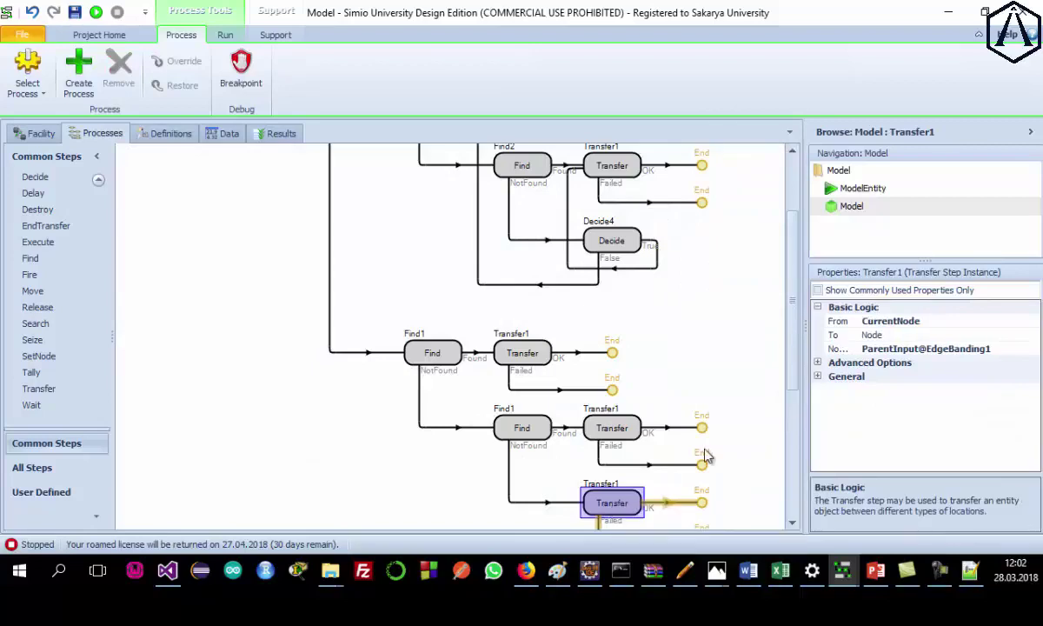
scroll(666, 428, down, 1)
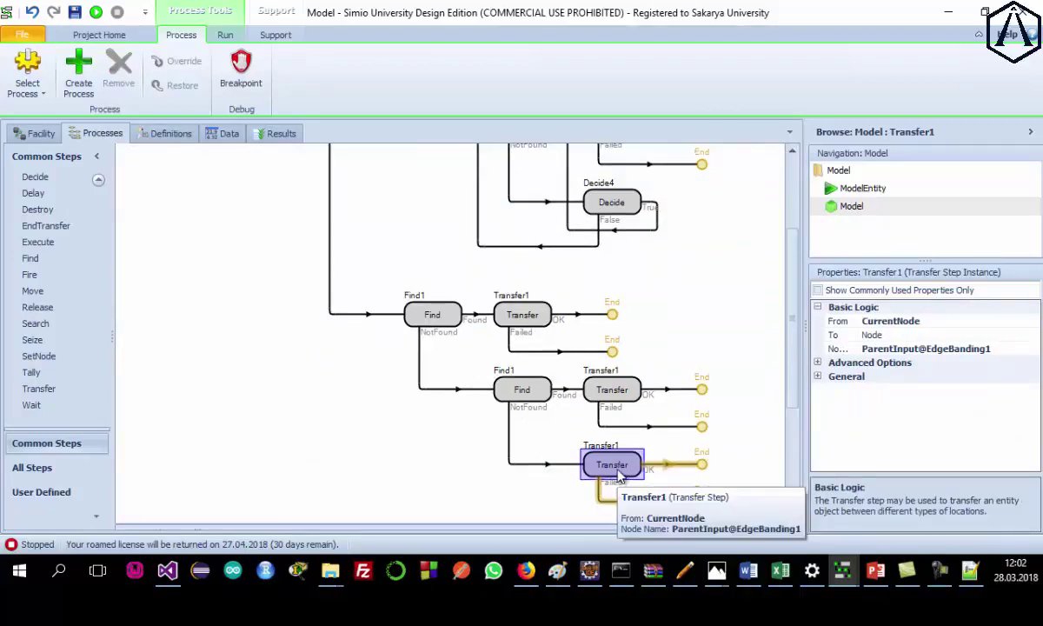
key(ctrl+z)
Copy the existing queue-comparing Decide step to the NotFound branch of the lowest Find step and check the copy's expression.
click(617, 204)
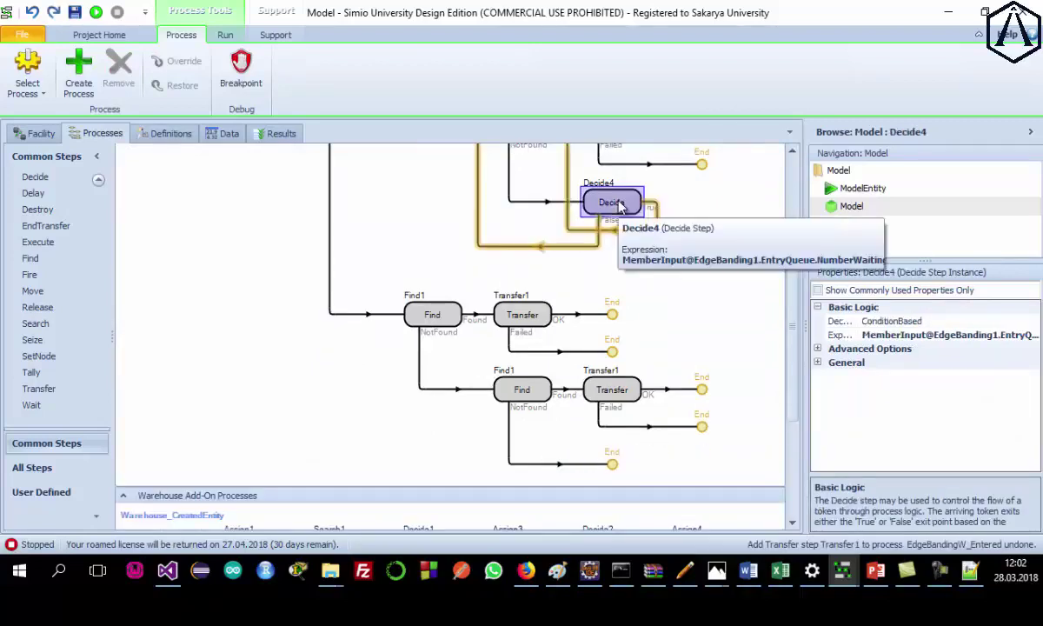
click(520, 398)
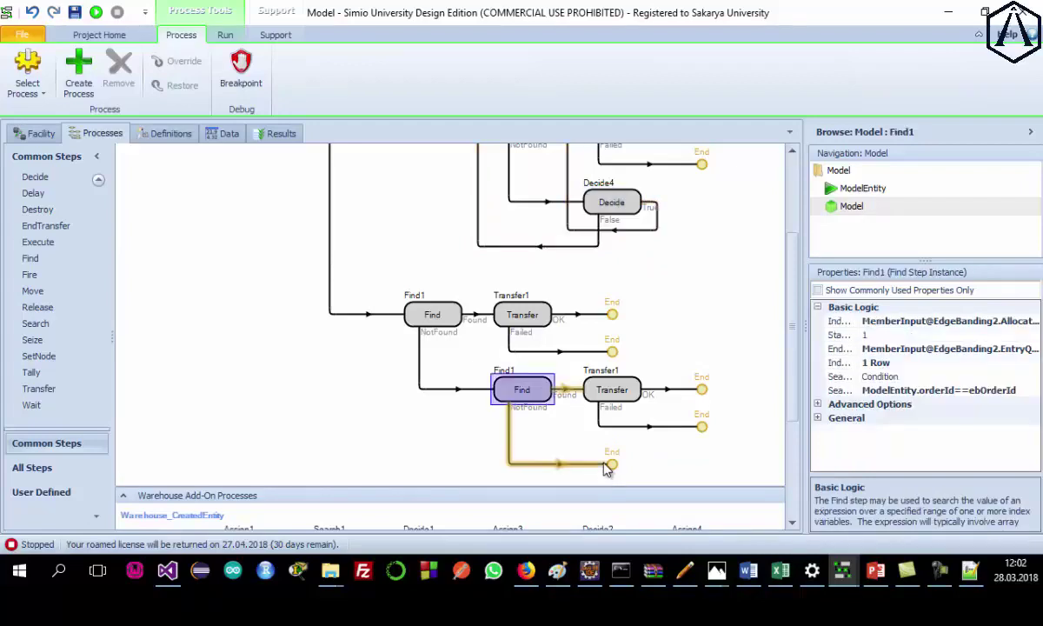
click(670, 477)
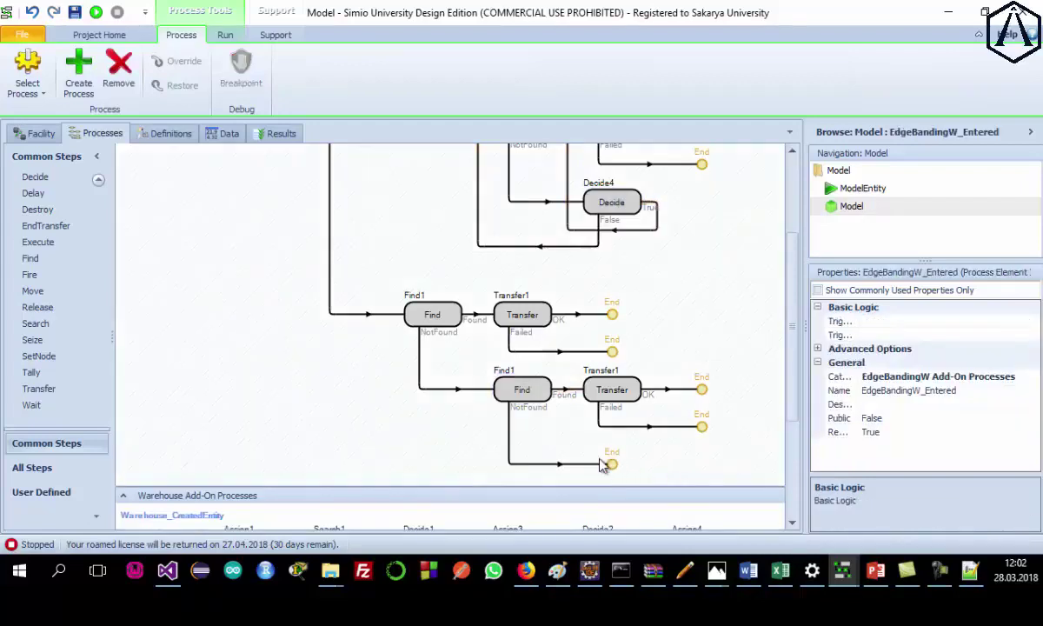
click(617, 202)
ctrl+drag(615, 203, 608, 470)
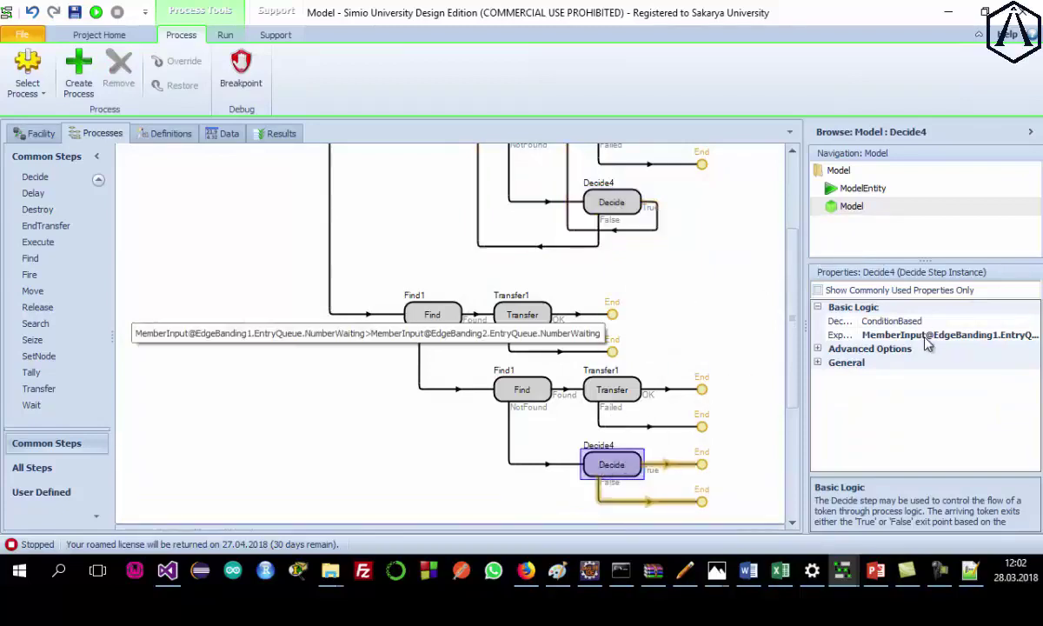
click(1016, 335)
click(1016, 335)
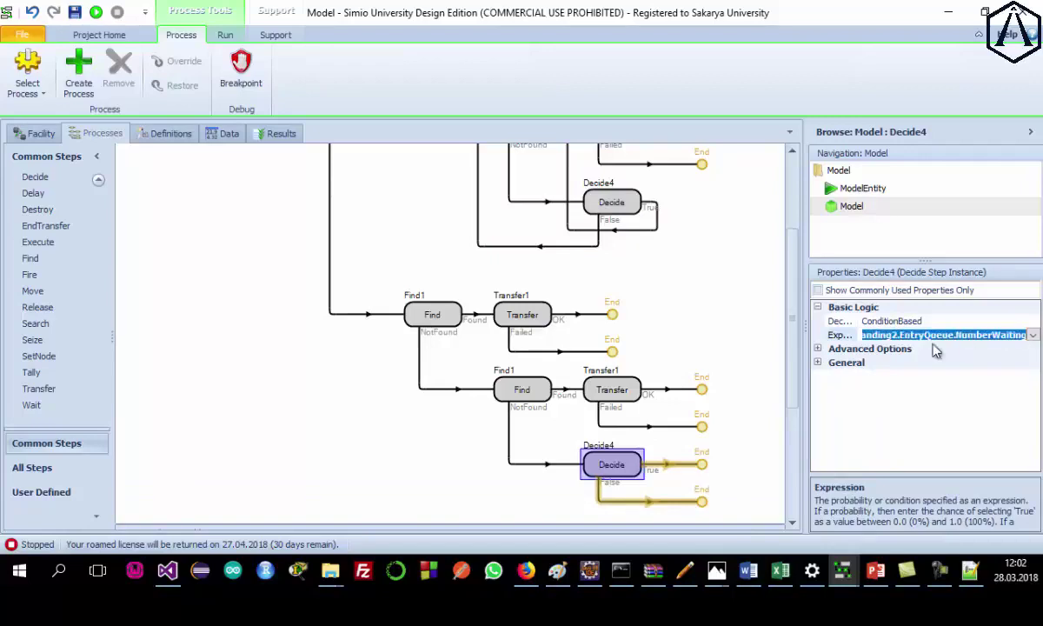
drag(892, 336, 879, 337)
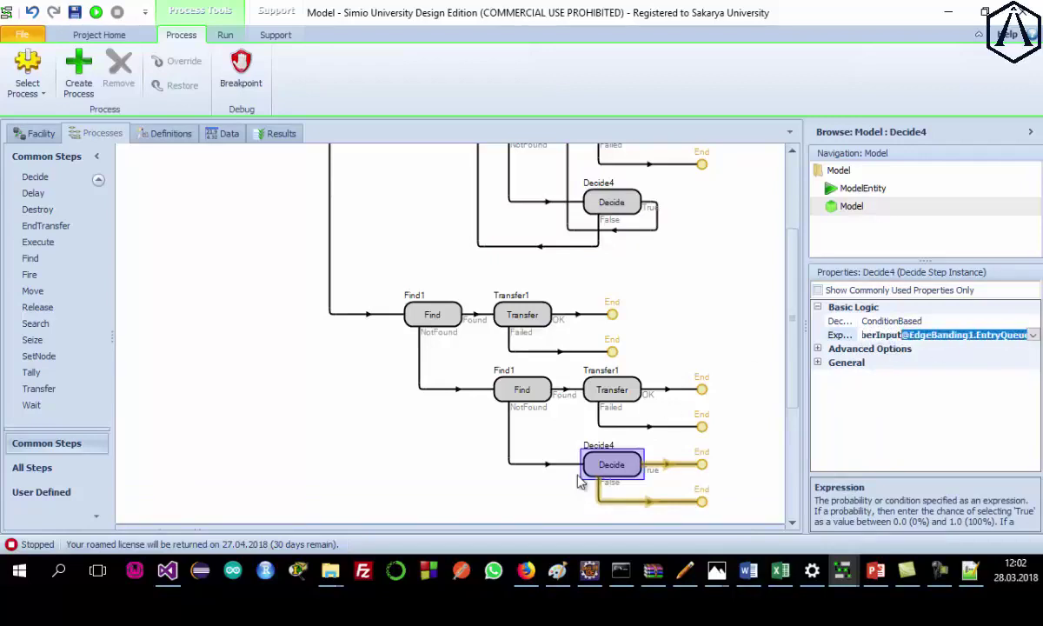
Route the copied Decide step's True exit to the lowest Transfer step and its False exit to the Transfer step above, and save the model.
click(706, 423)
drag(639, 463, 488, 241)
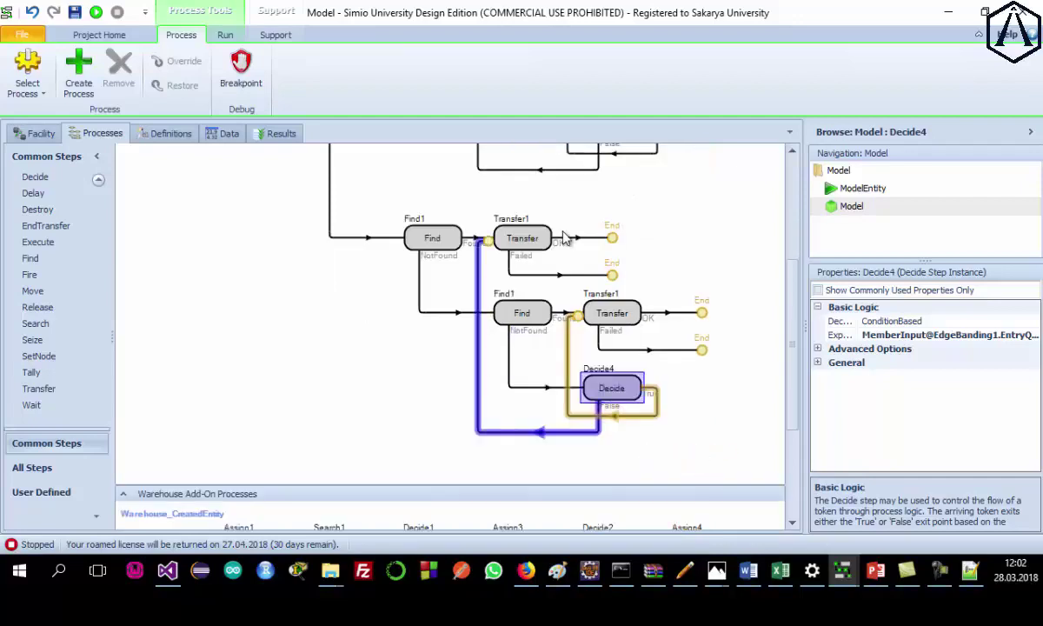
scroll(566, 330, down, 3)
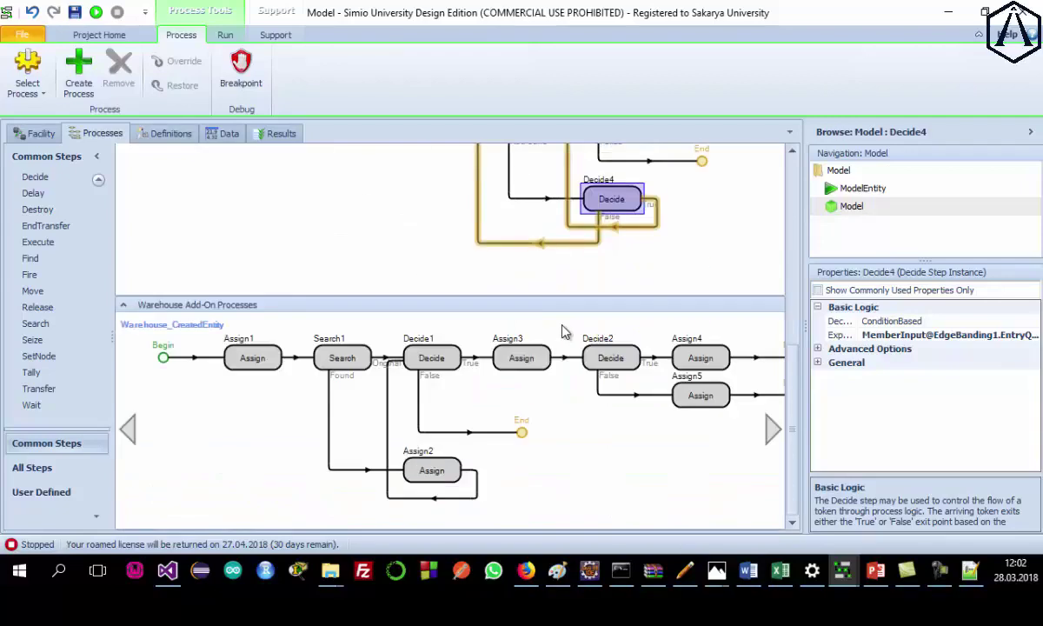
scroll(565, 331, up, 2)
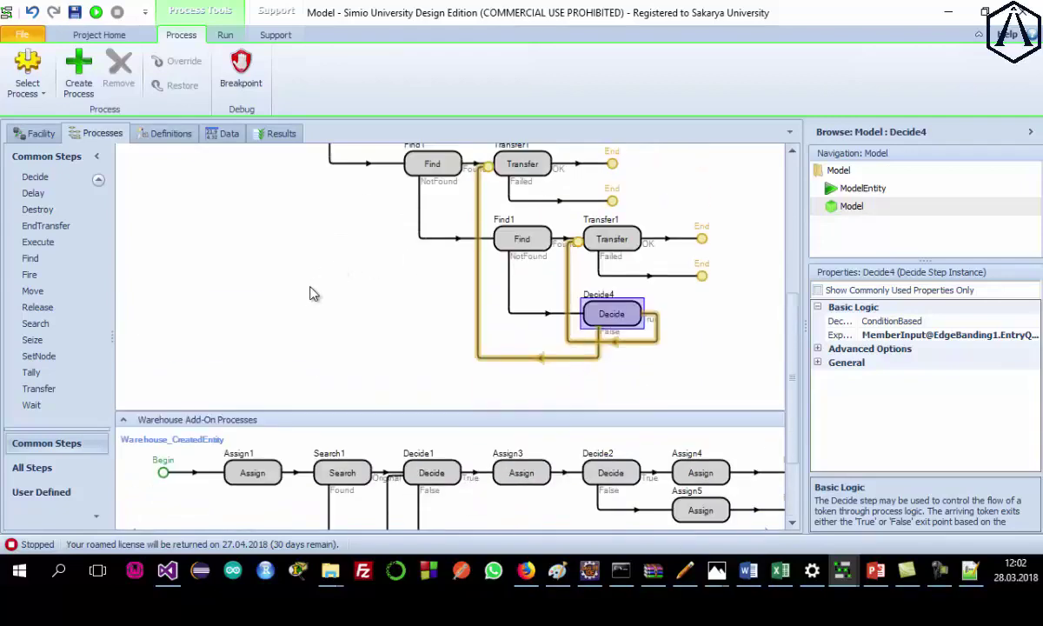
scroll(311, 298, down, 1)
scroll(334, 282, up, 3)
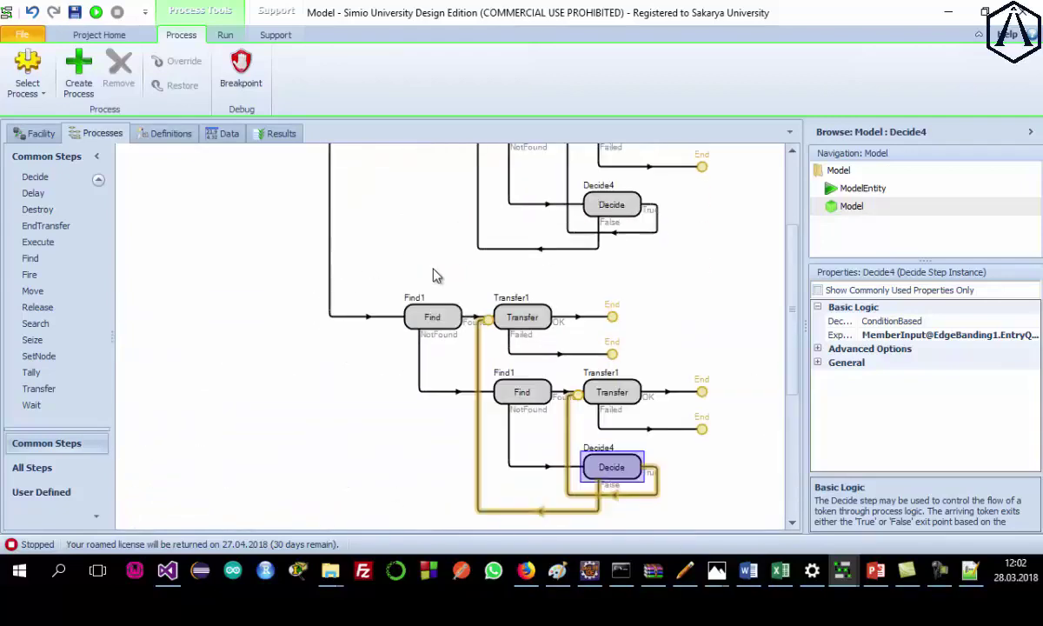
scroll(435, 275, down, 2)
key(ctrl+s)
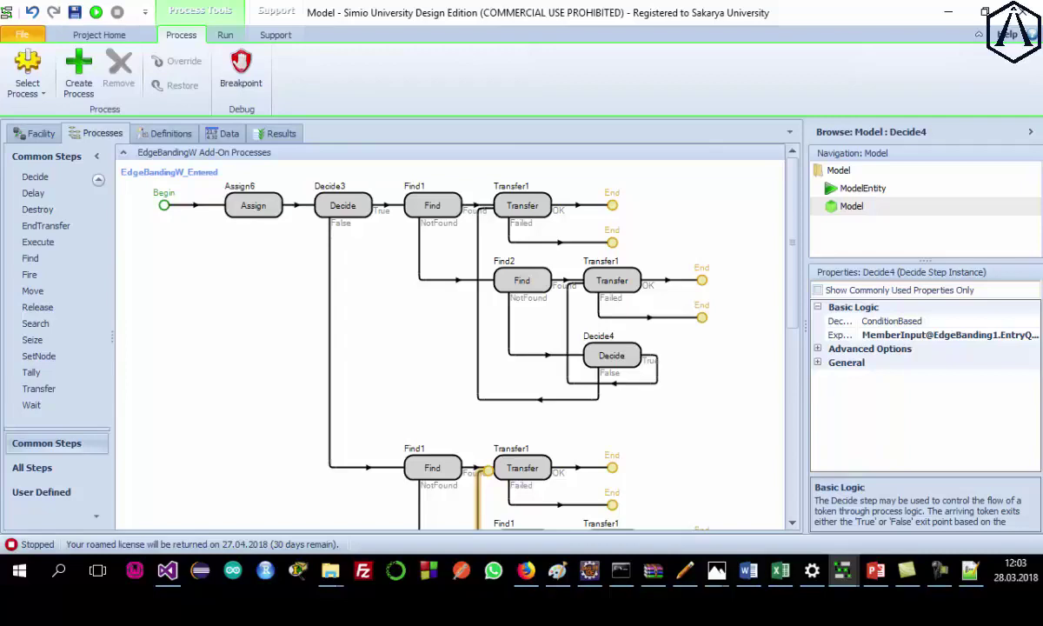
In the Facility view, attach a status label to the material entity, drawn beside its name.
click(19, 133)
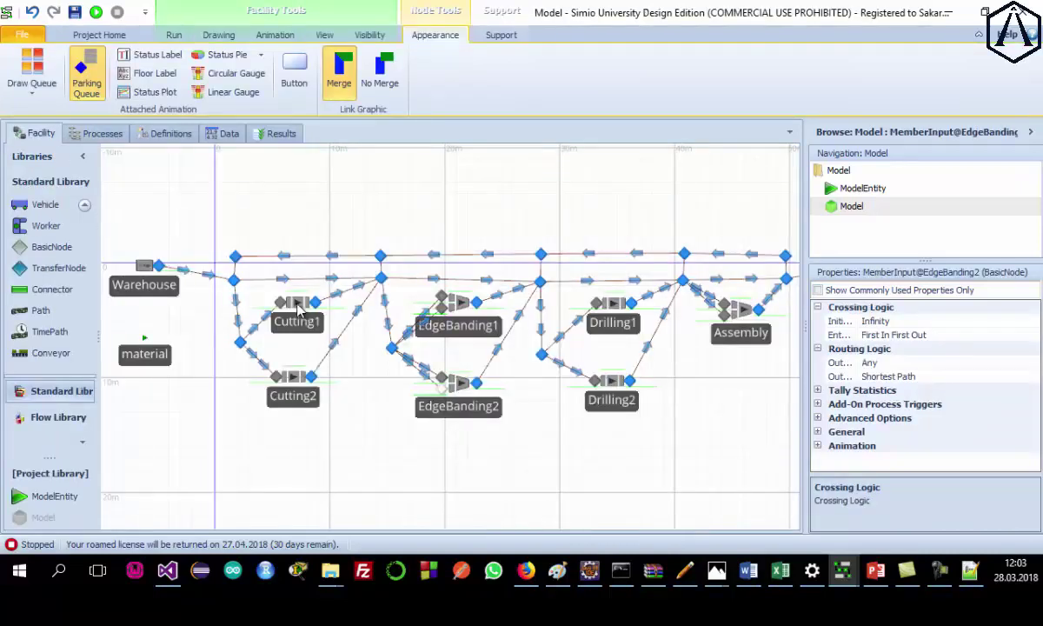
click(146, 352)
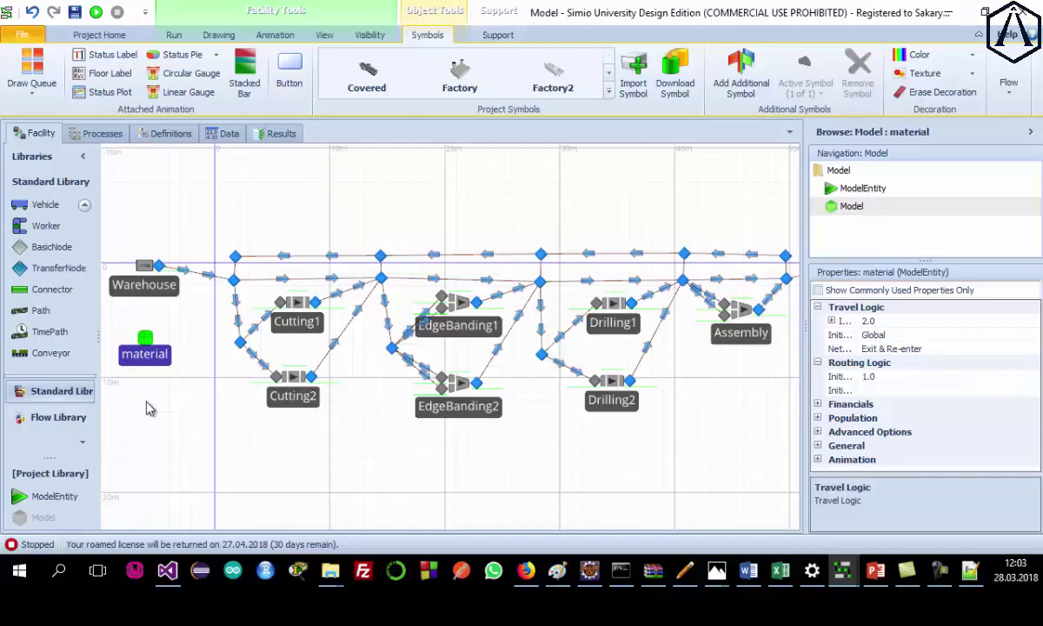
click(142, 383)
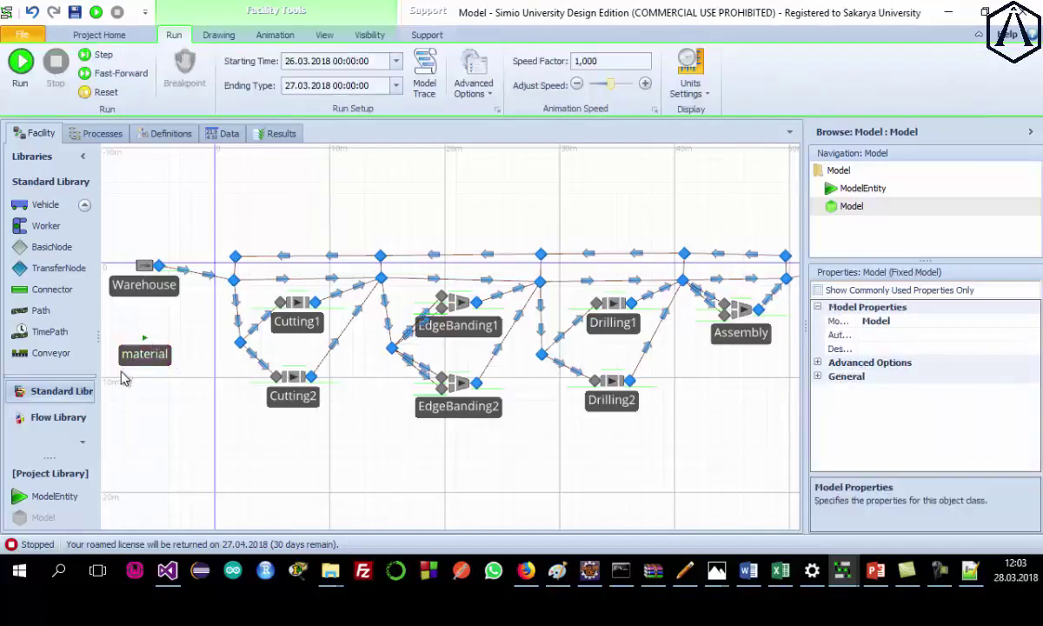
click(144, 345)
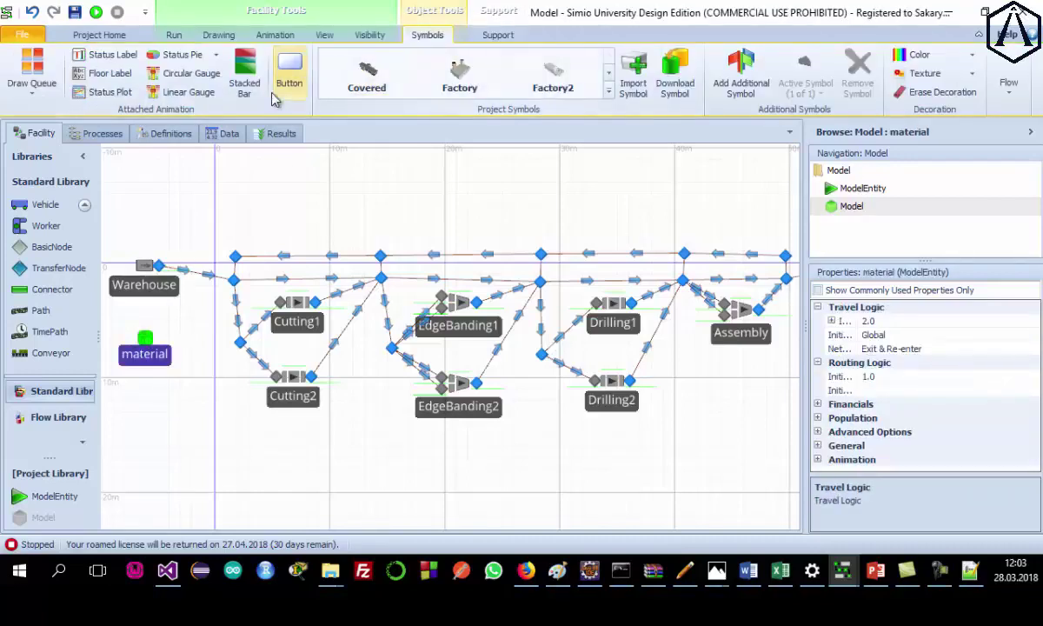
click(108, 55)
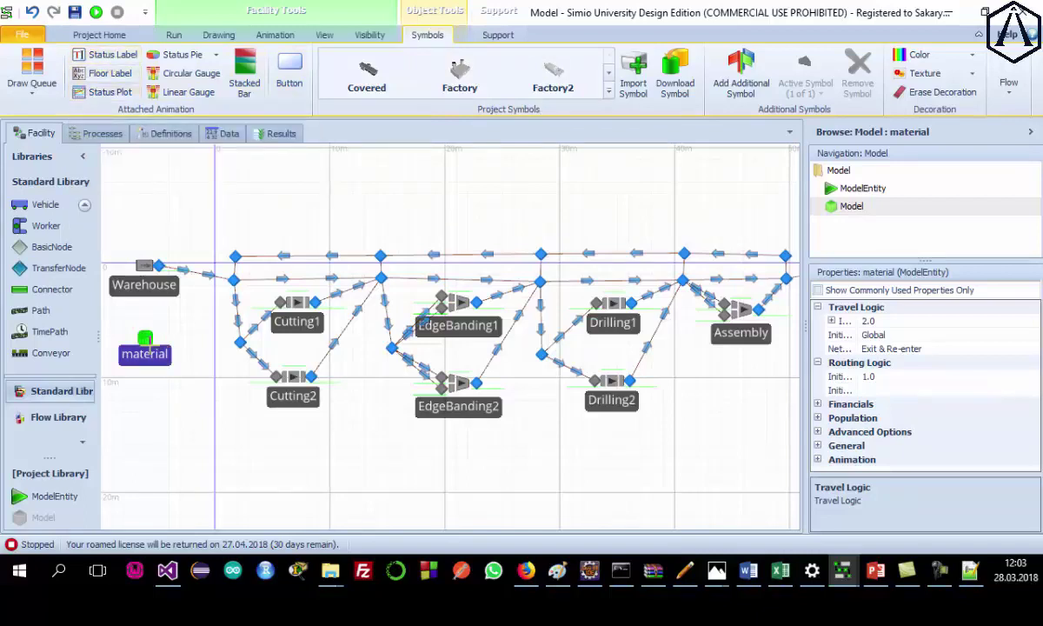
drag(149, 344, 219, 358)
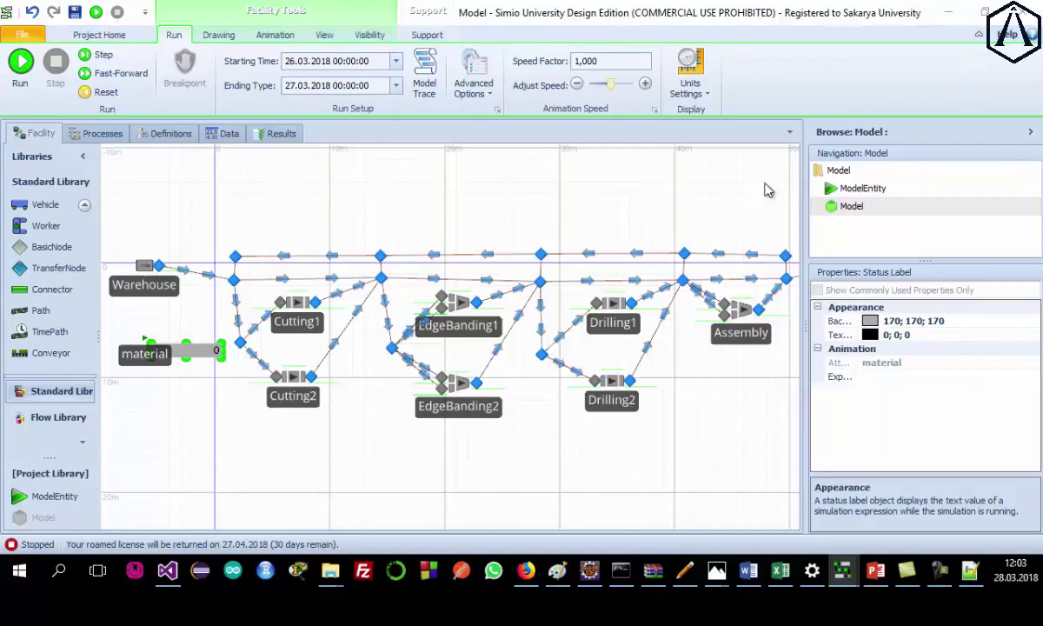
Start the material status label's expression with inventoryName.
click(895, 378)
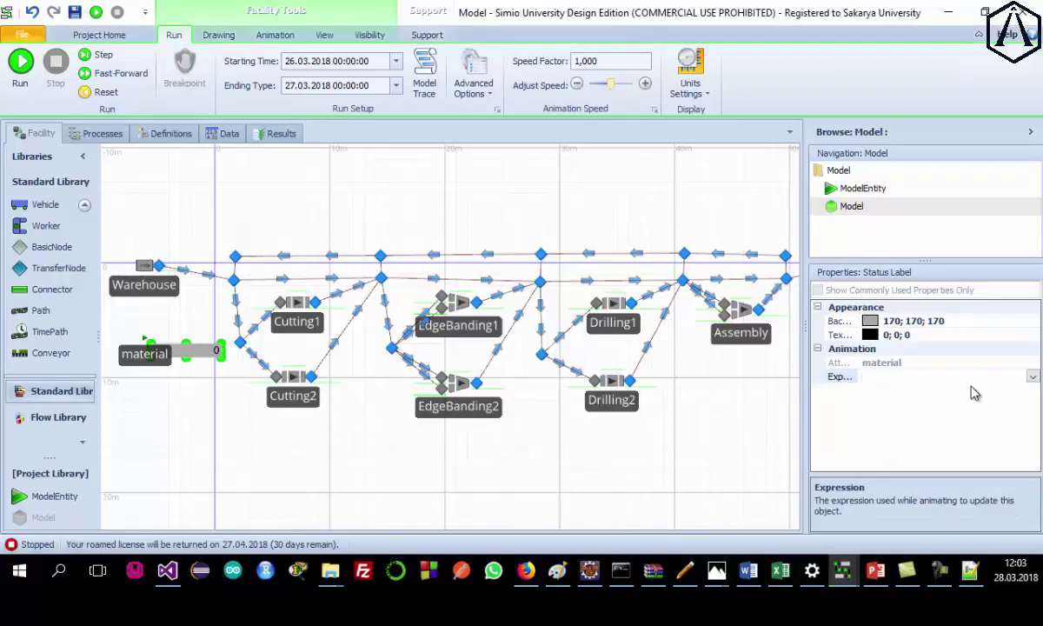
click(1033, 377)
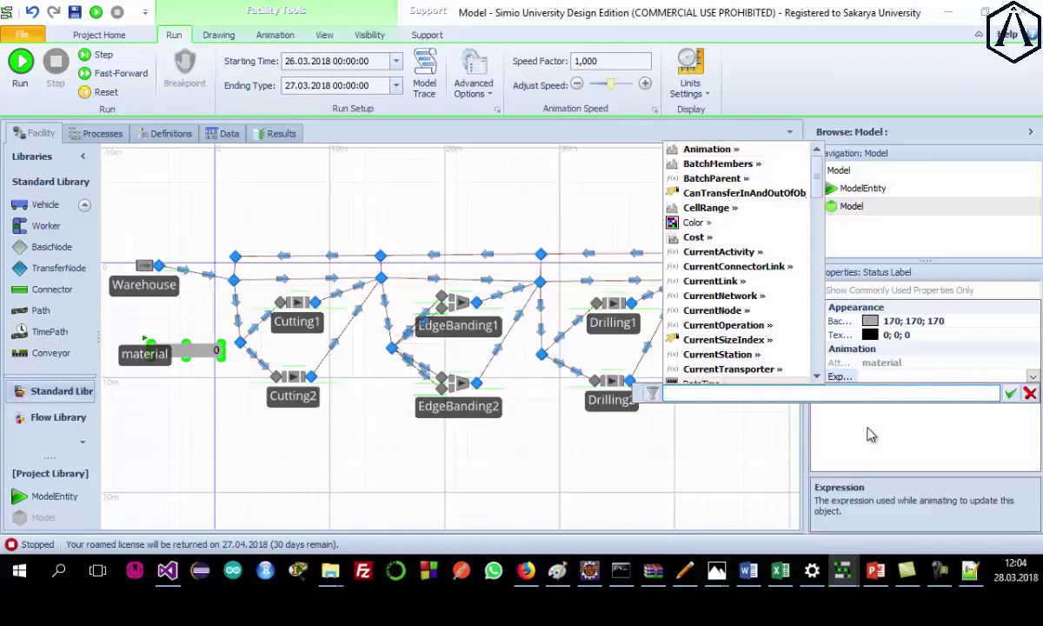
text(in)
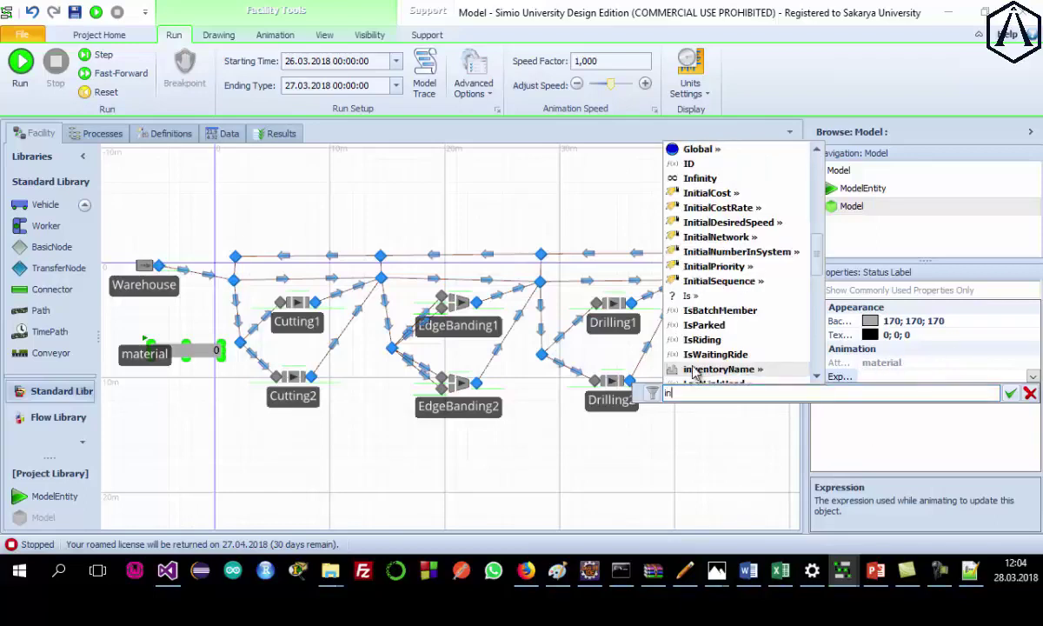
key(Return)
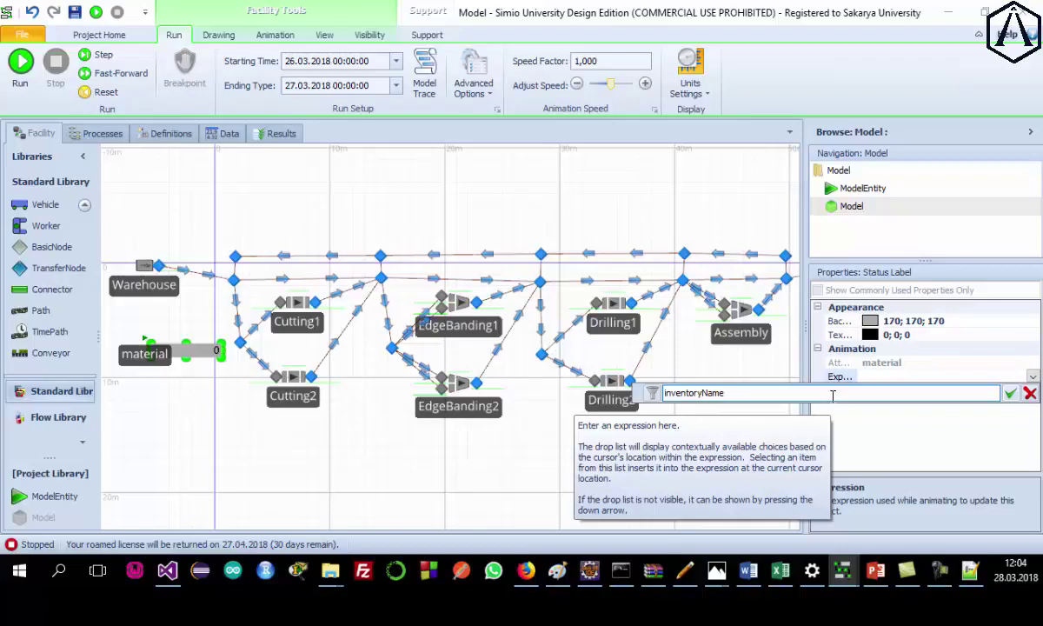
text(+s)
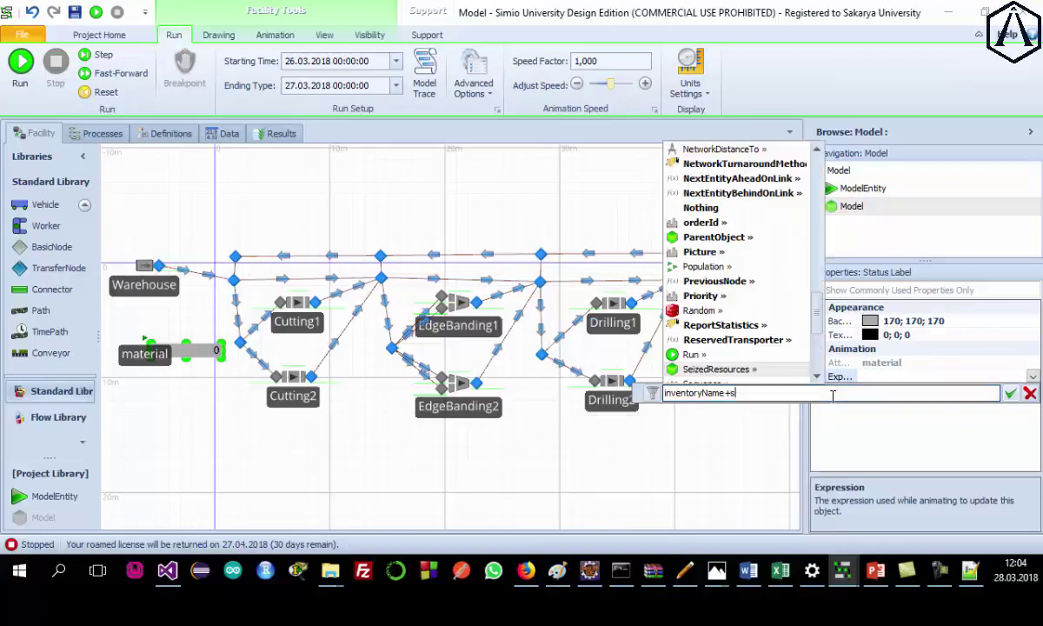
text(t)
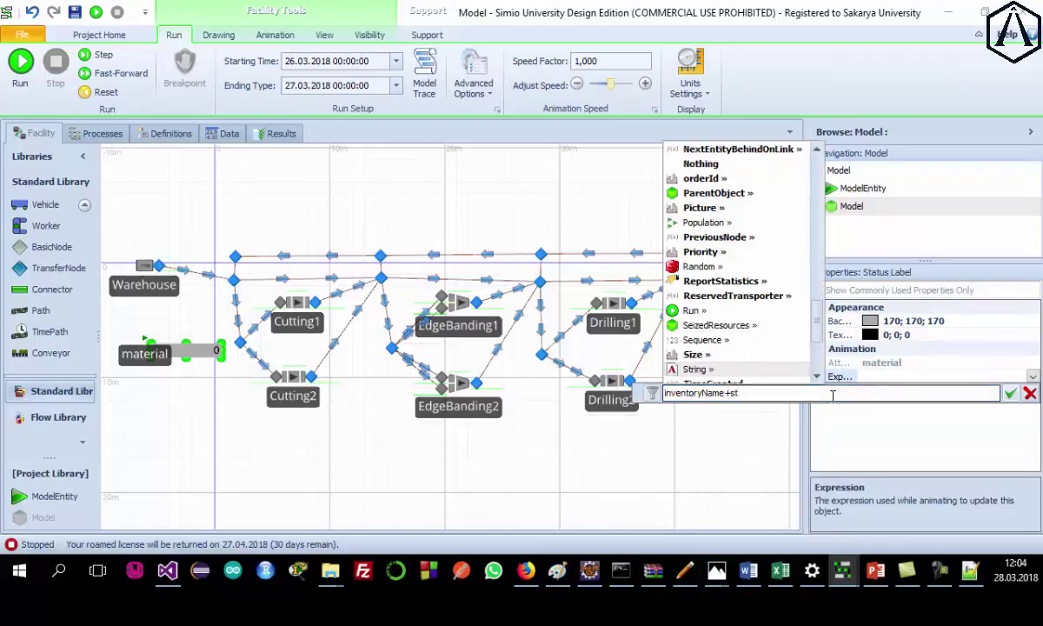
click(677, 369)
text(.)
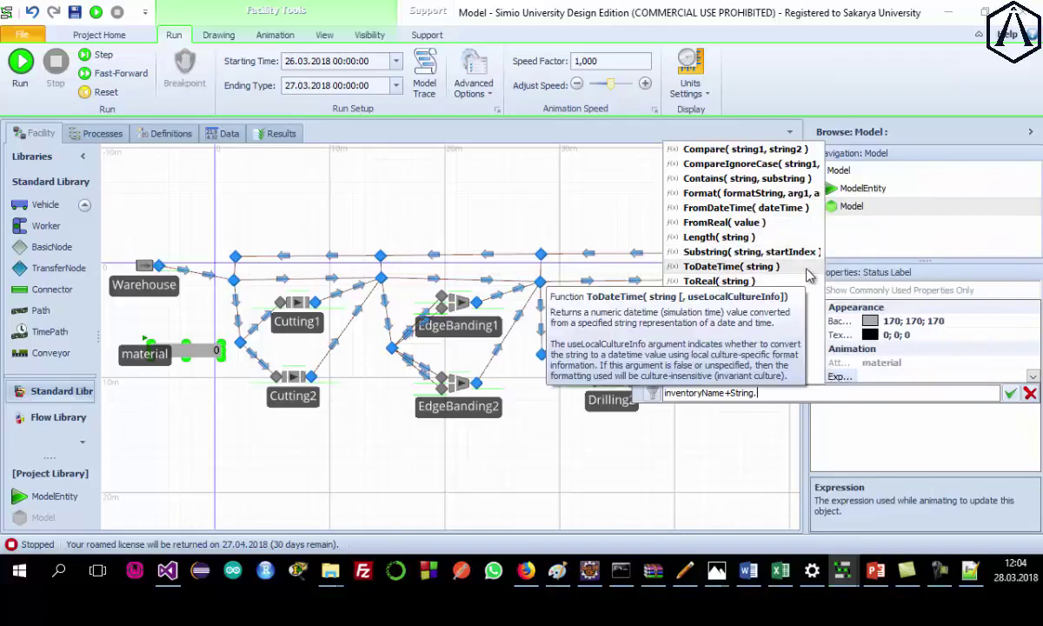
key(BackSpace)
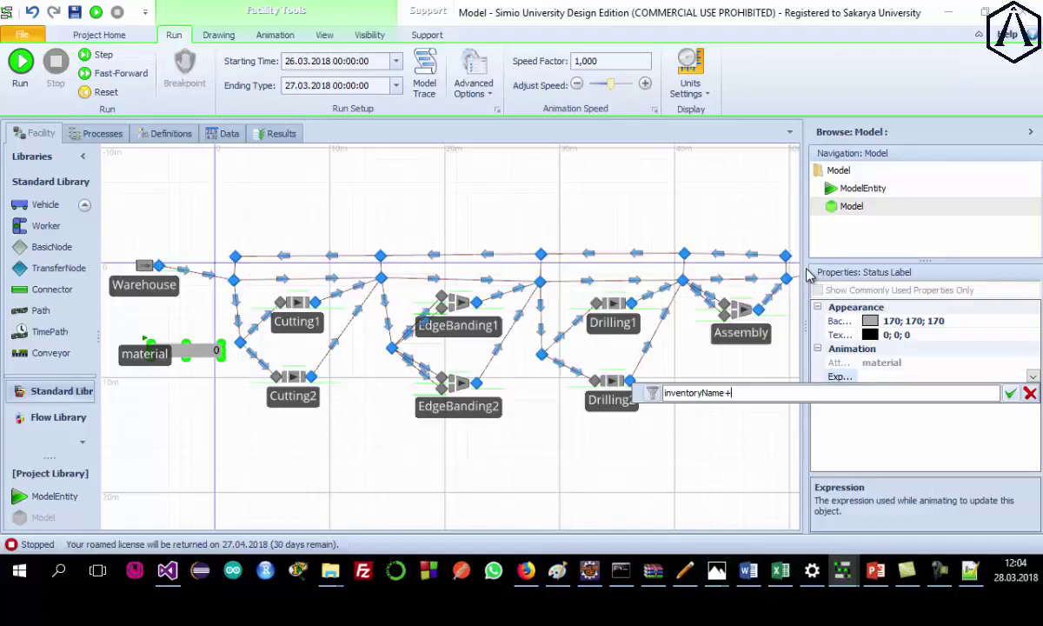
text(En)
text(te)
text(Num)
text(N)
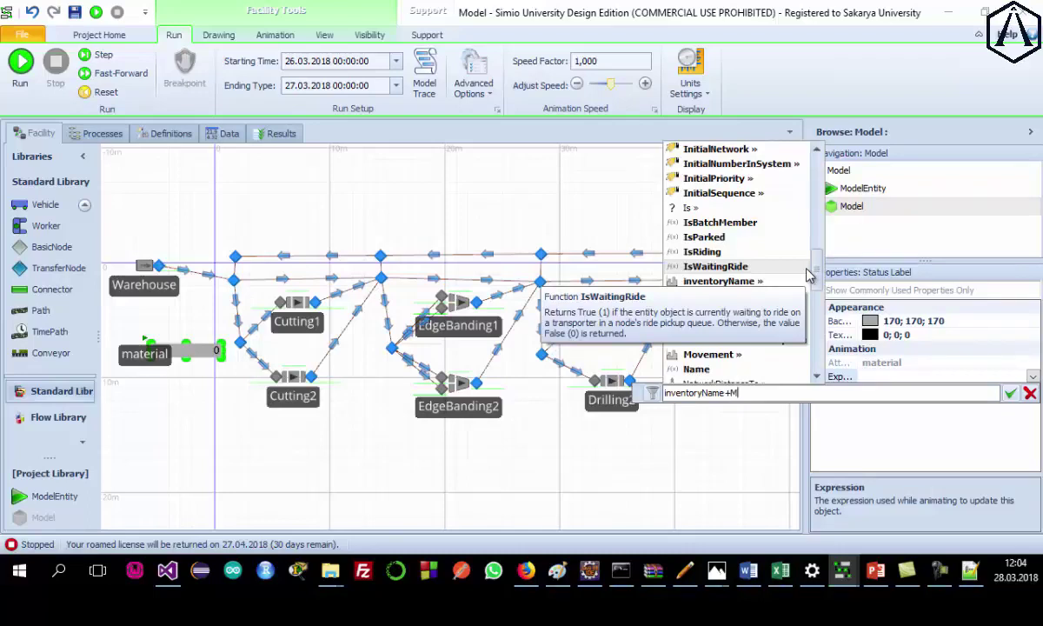
scroll(808, 275, up, 1)
text(ath.)
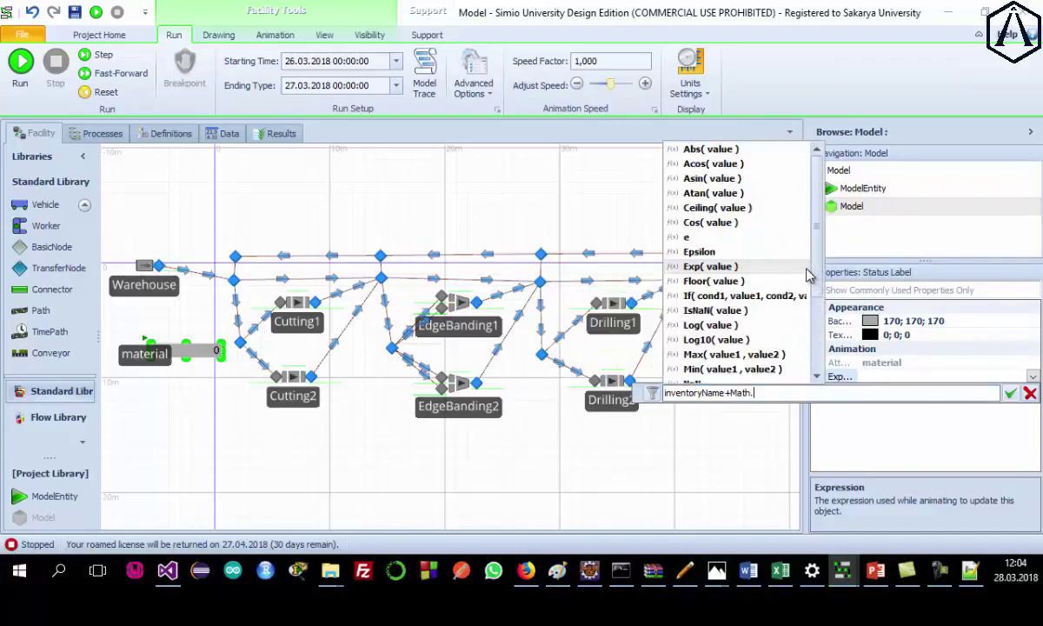
key(BackSpace)
key(BackSpace)
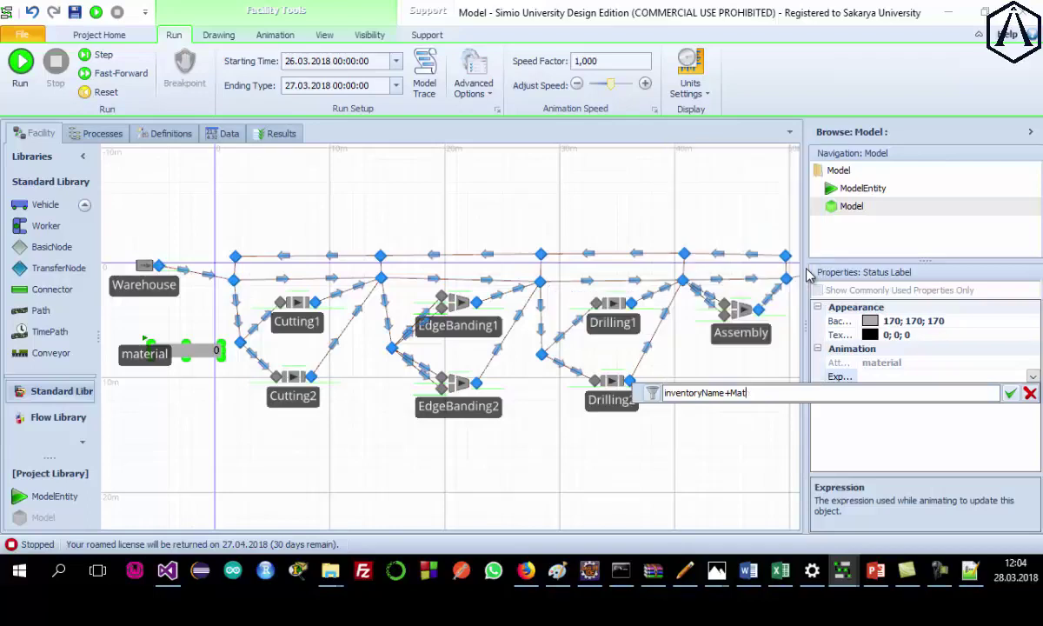
key(BackSpace)
key(BackSpace)
Complete the material status label's expression as inventoryName+" "+String.FromReal(orderId).
text(+String)
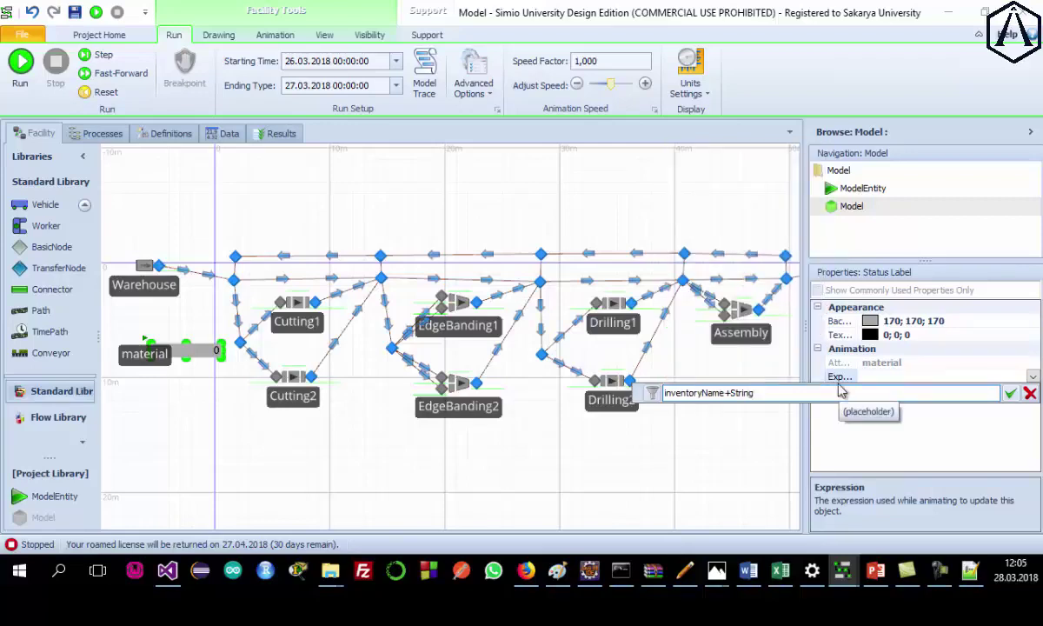
text(.)
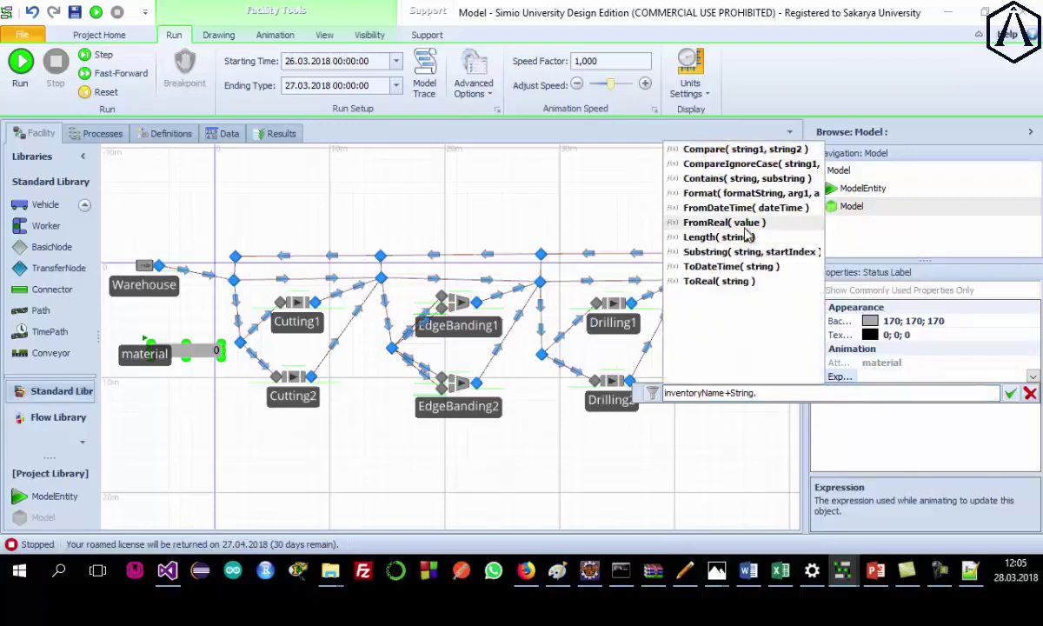
mouse_move(750, 227)
double_click(747, 228)
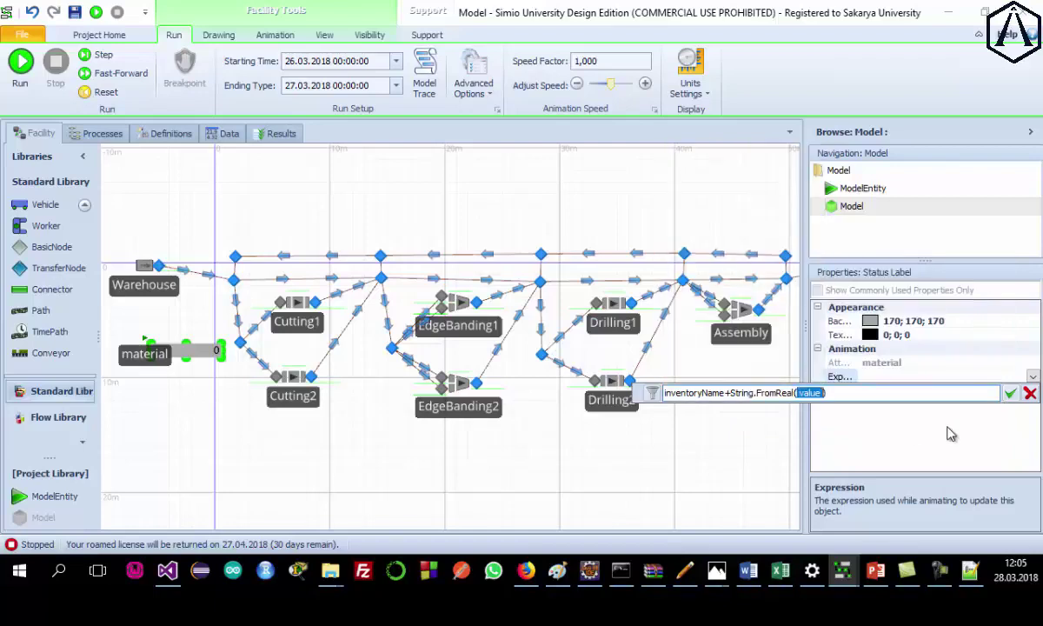
text(order)
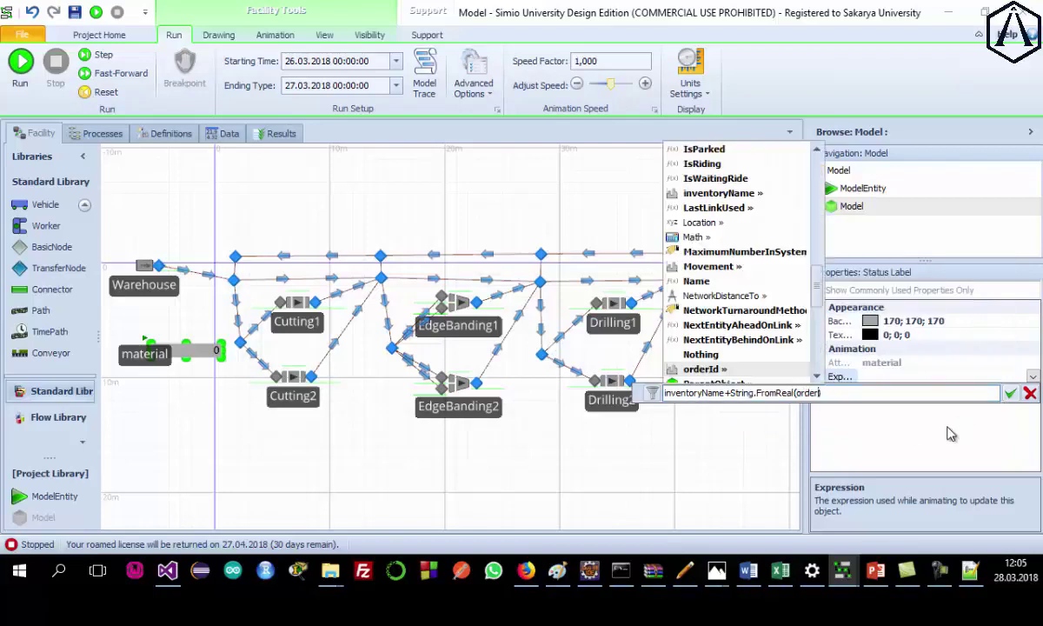
double_click(700, 369)
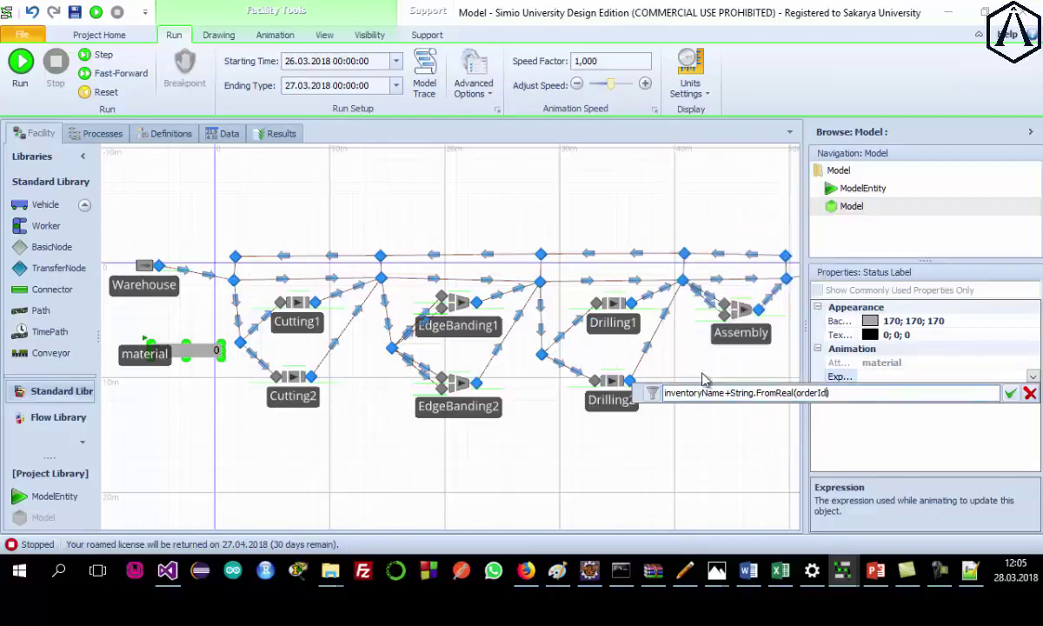
click(727, 393)
text(+" ")
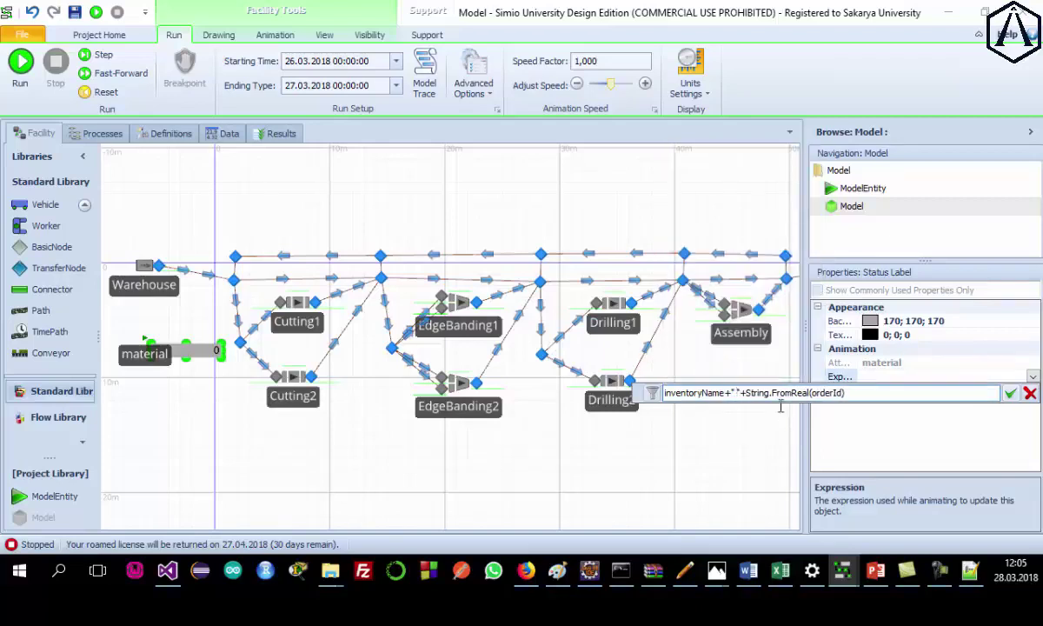
click(1010, 393)
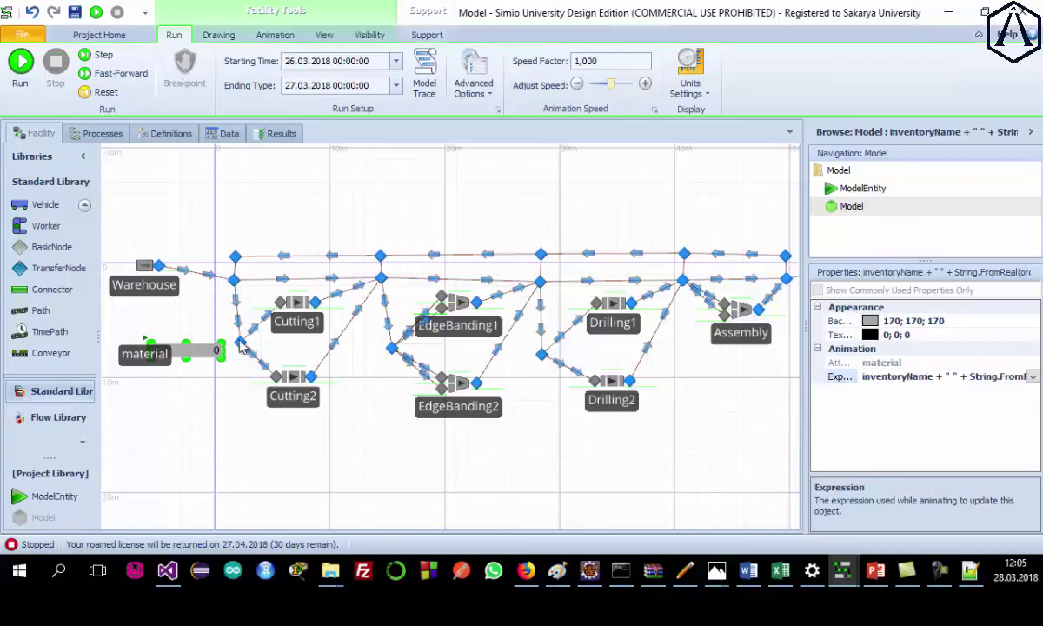
Set the material entity's Initial Sequence to the ProductionRoute table.
click(139, 330)
click(145, 345)
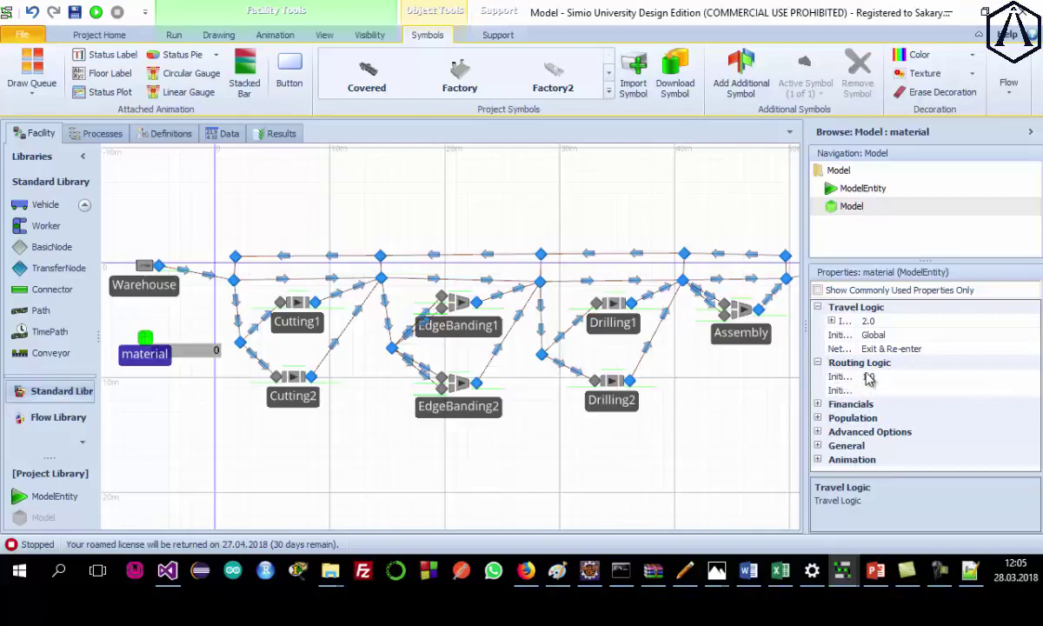
drag(859, 339, 893, 342)
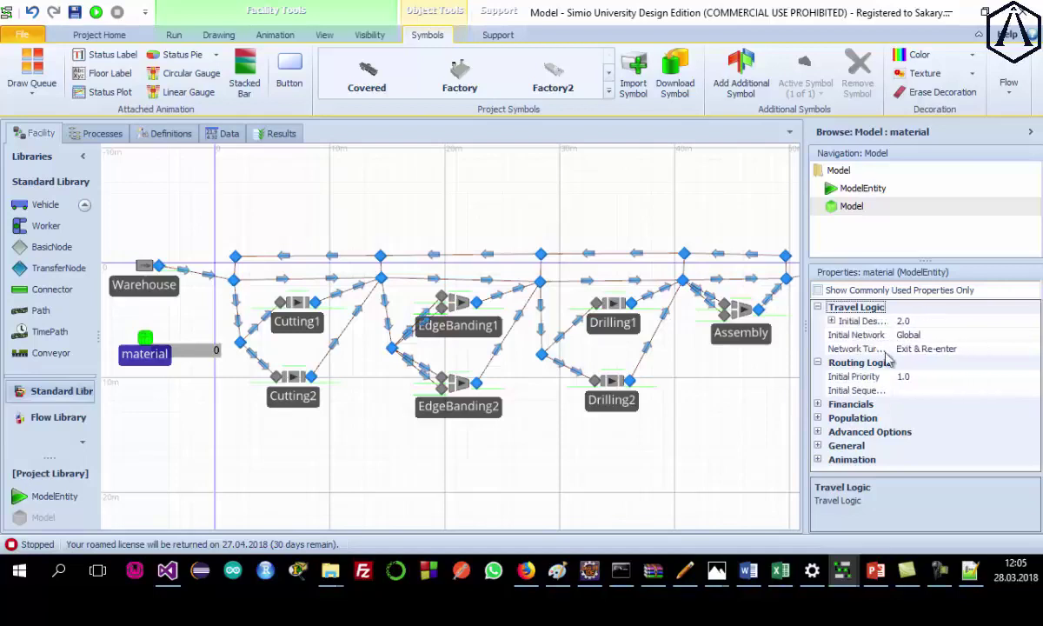
click(935, 390)
click(1033, 391)
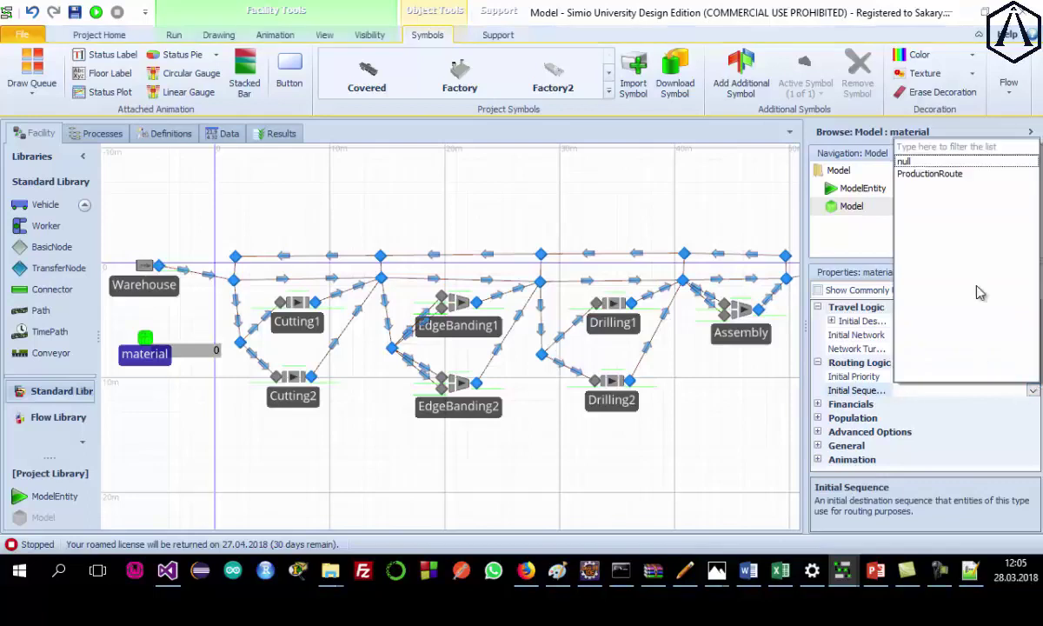
click(930, 174)
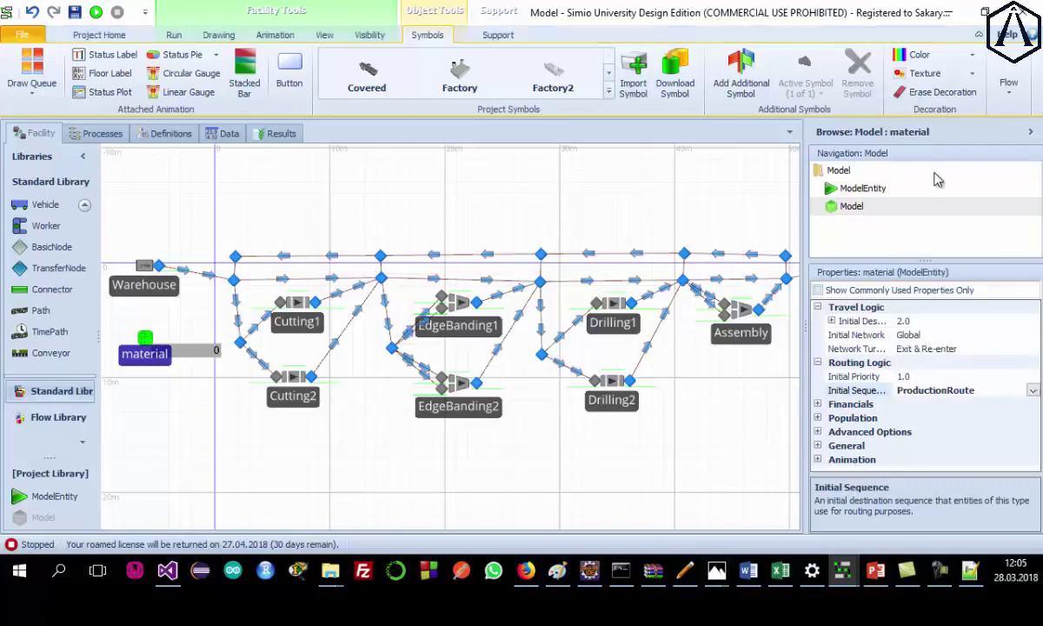
Review the operations in the Production Route table, the Warehouse source's table reference, and the material entity's routing properties.
click(210, 137)
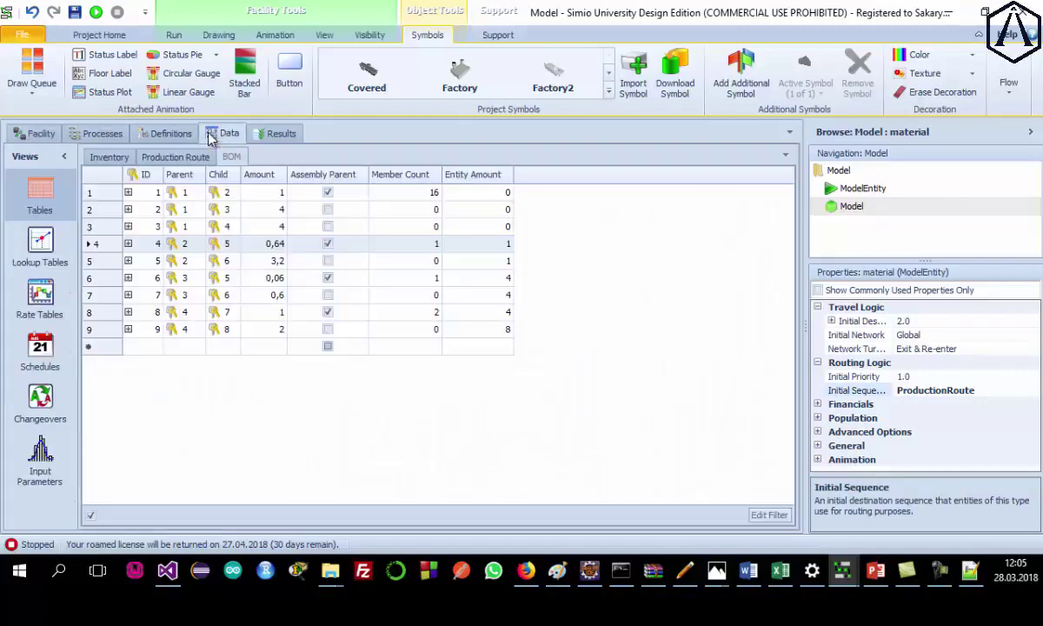
click(170, 157)
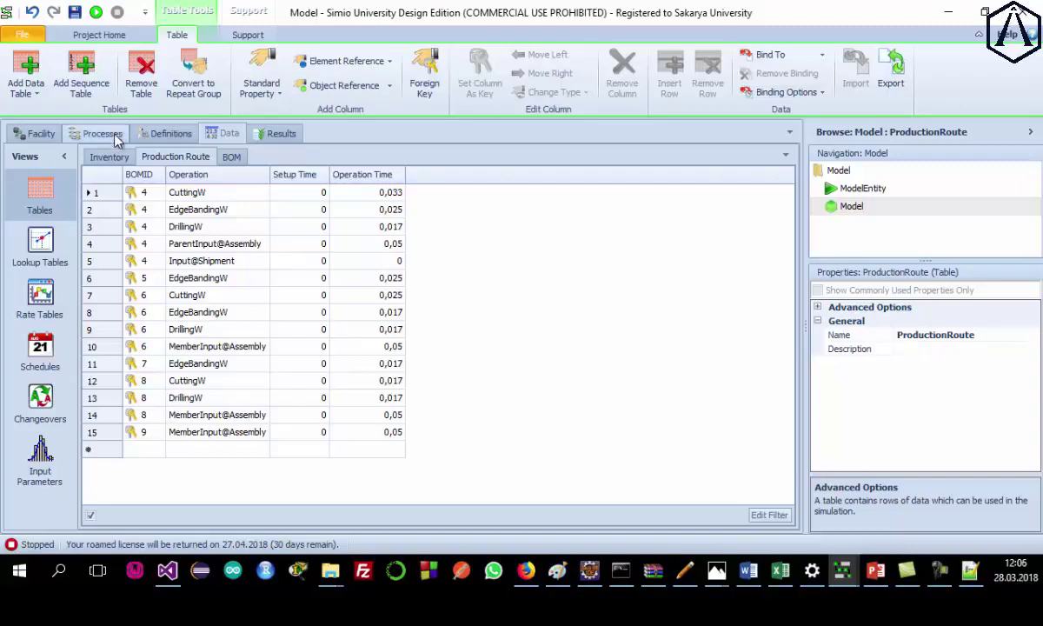
click(100, 156)
click(41, 134)
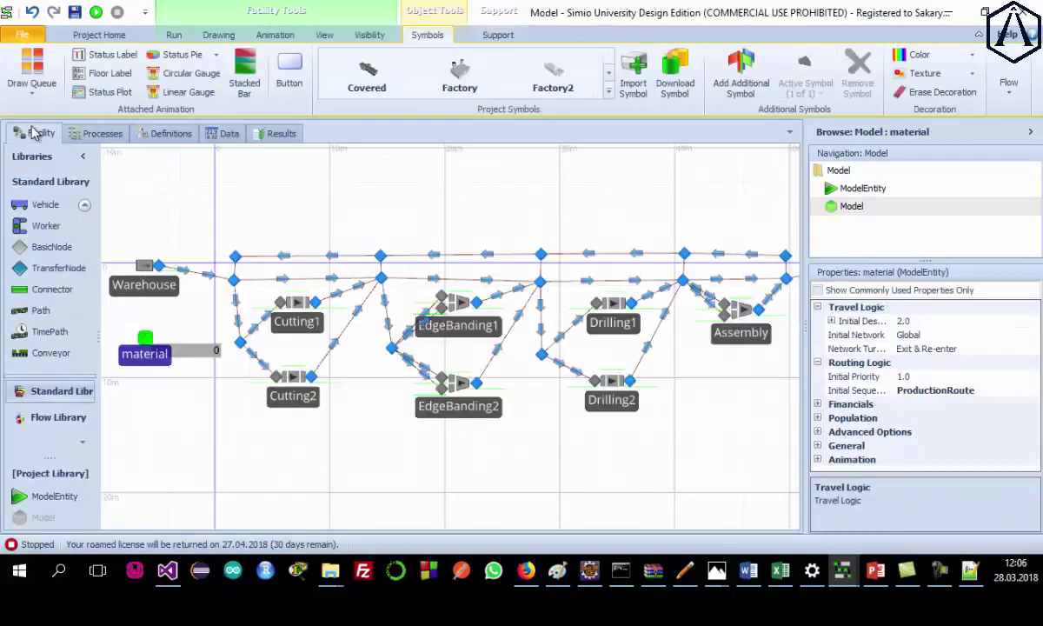
click(146, 267)
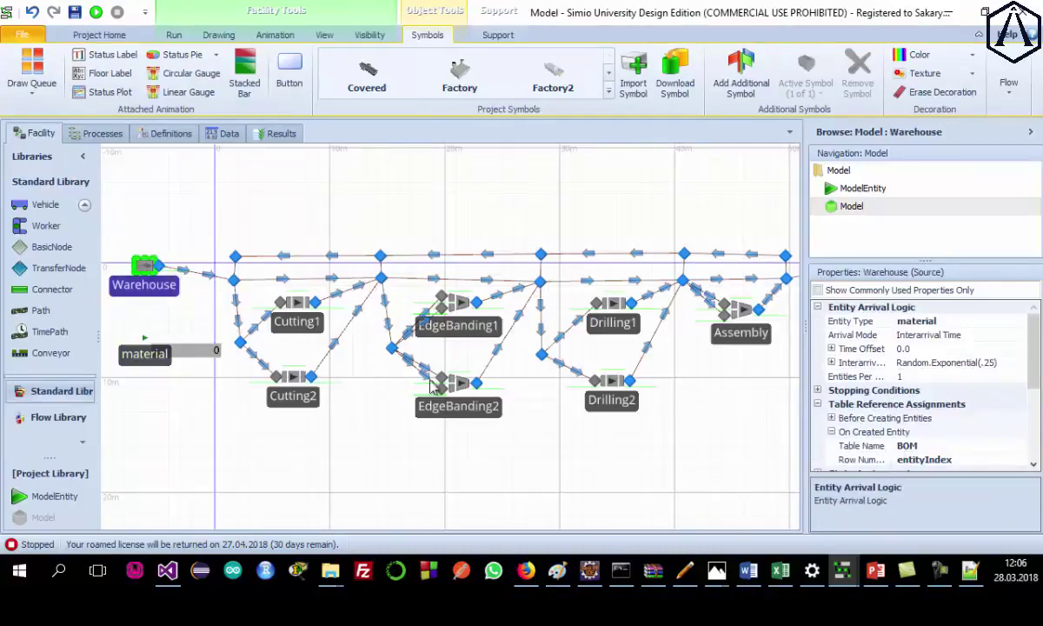
click(146, 340)
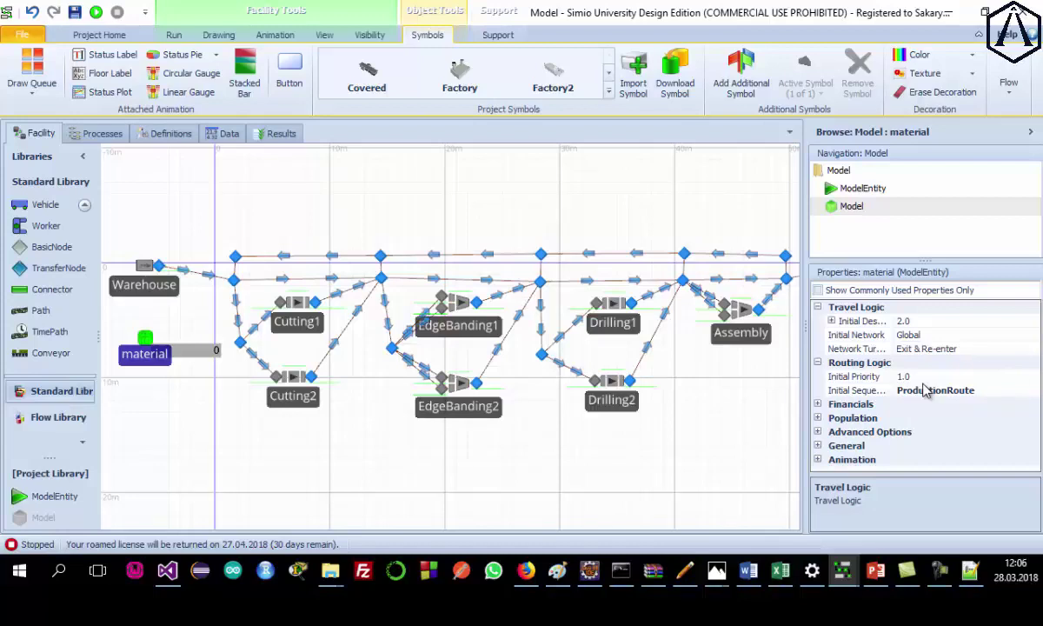
Set the Entity Destination Type of the Warehouse's output node to By Sequence and compare it with TransferNode1's routing settings.
click(158, 267)
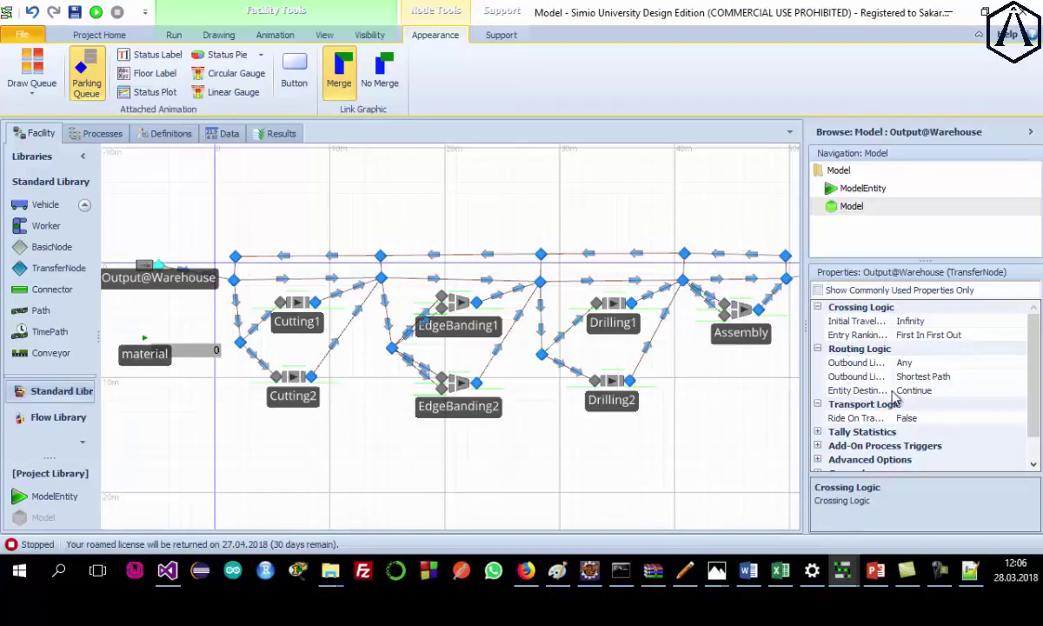
click(934, 391)
click(1018, 391)
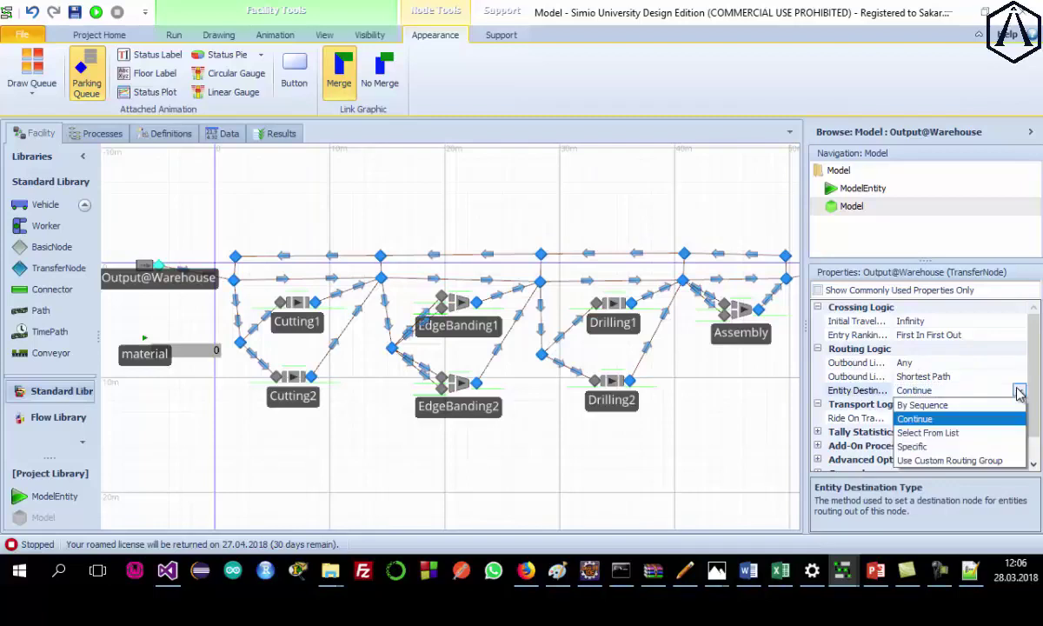
click(932, 406)
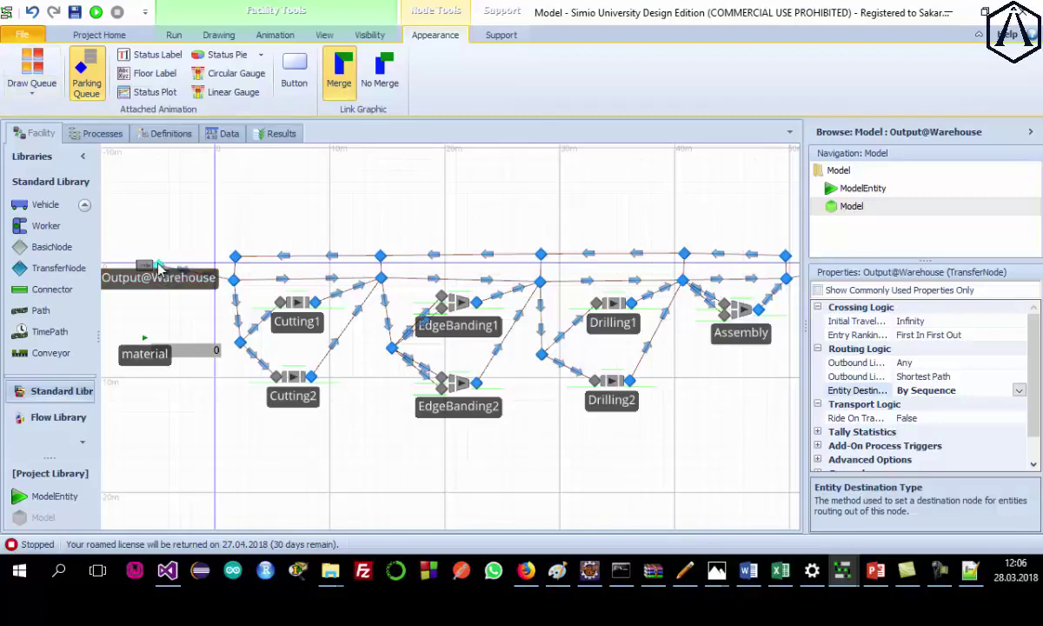
click(234, 280)
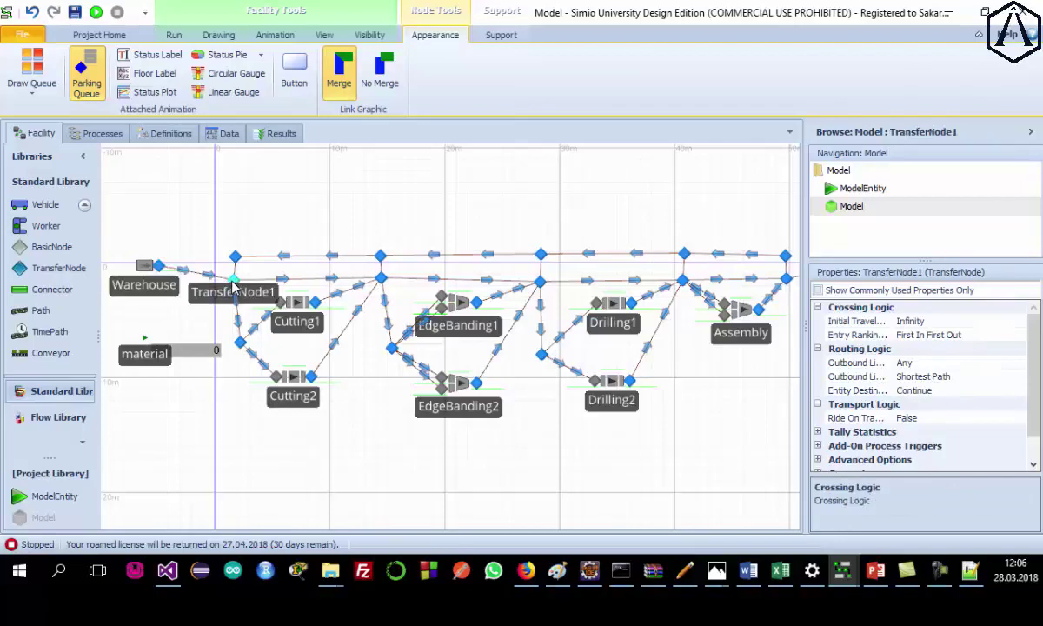
click(158, 264)
click(233, 285)
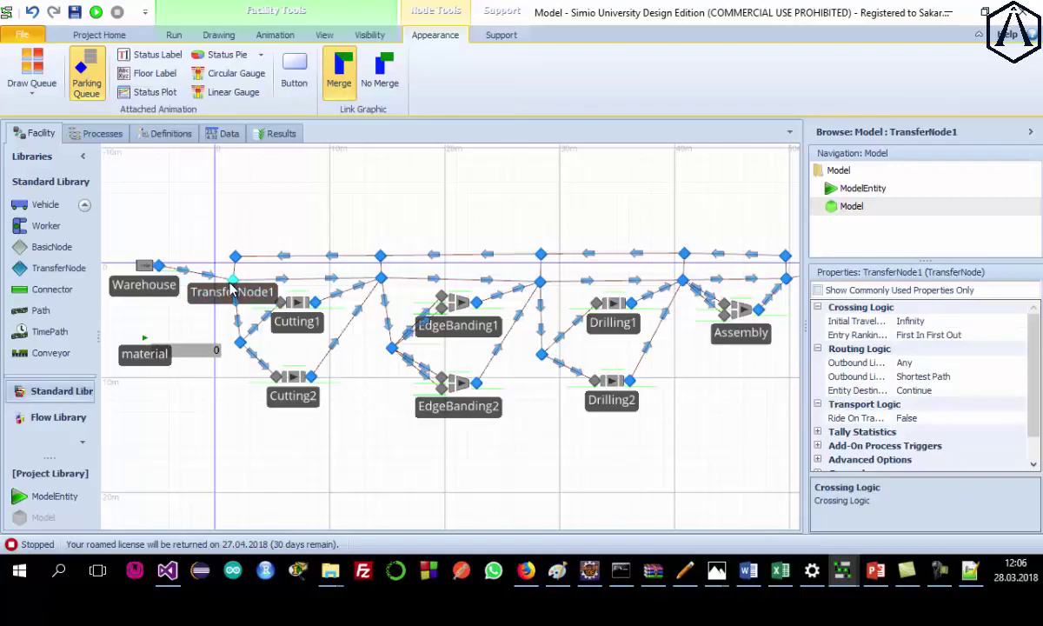
click(158, 266)
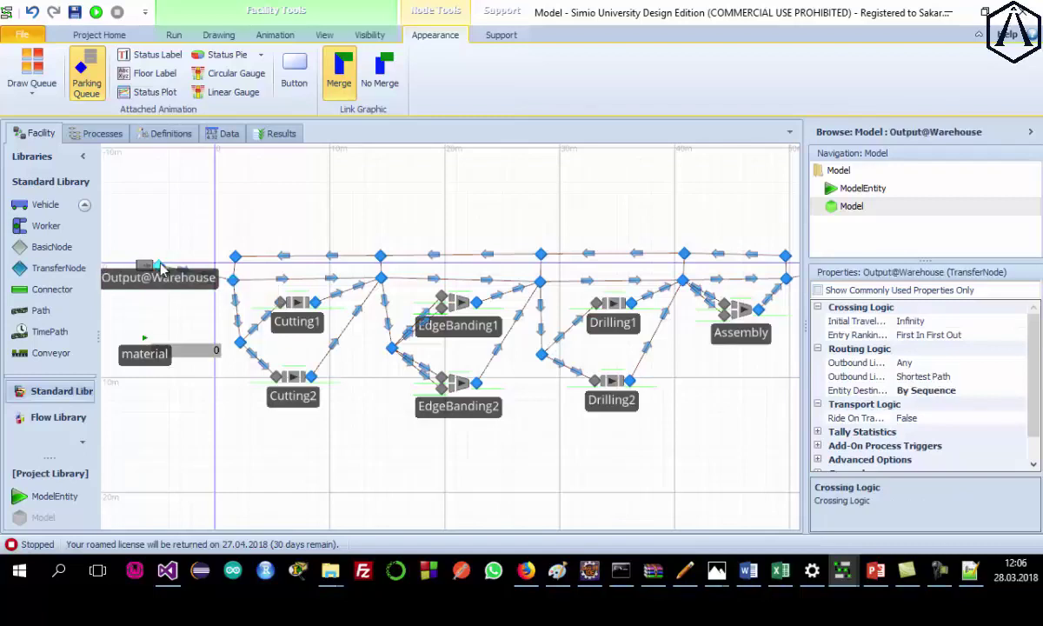
Set the Entity Destination Type of the Cutting1 and Cutting2 output nodes to By Sequence.
click(318, 303)
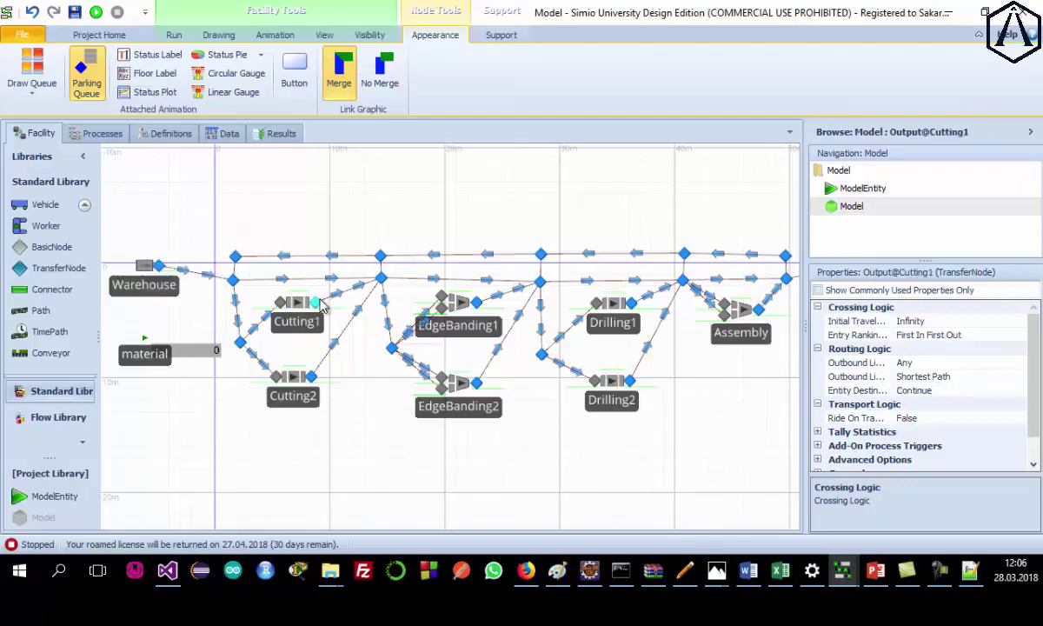
click(973, 391)
click(1019, 391)
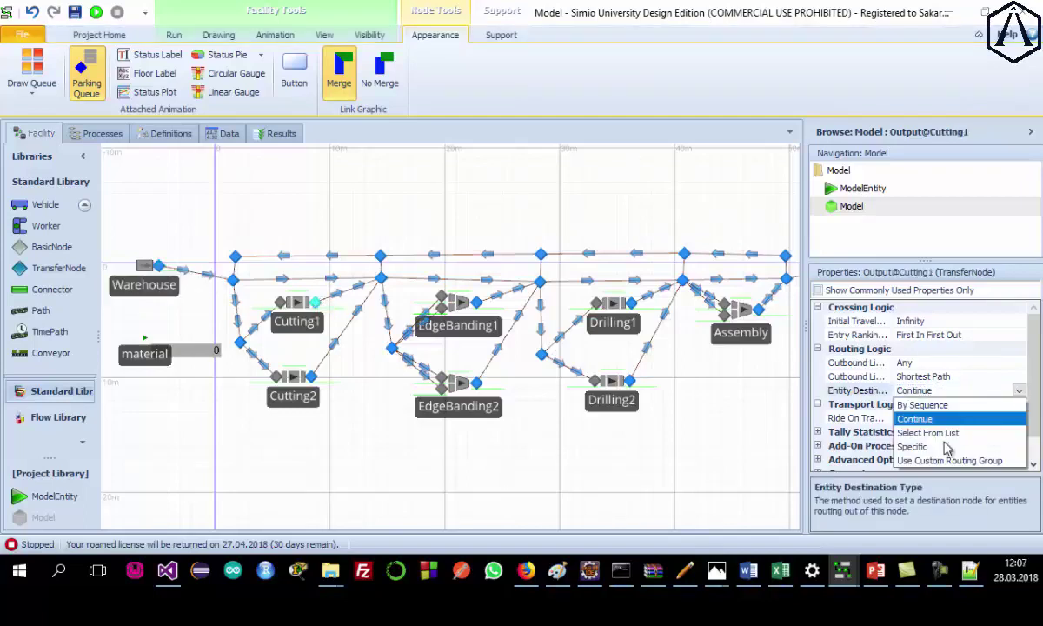
click(920, 405)
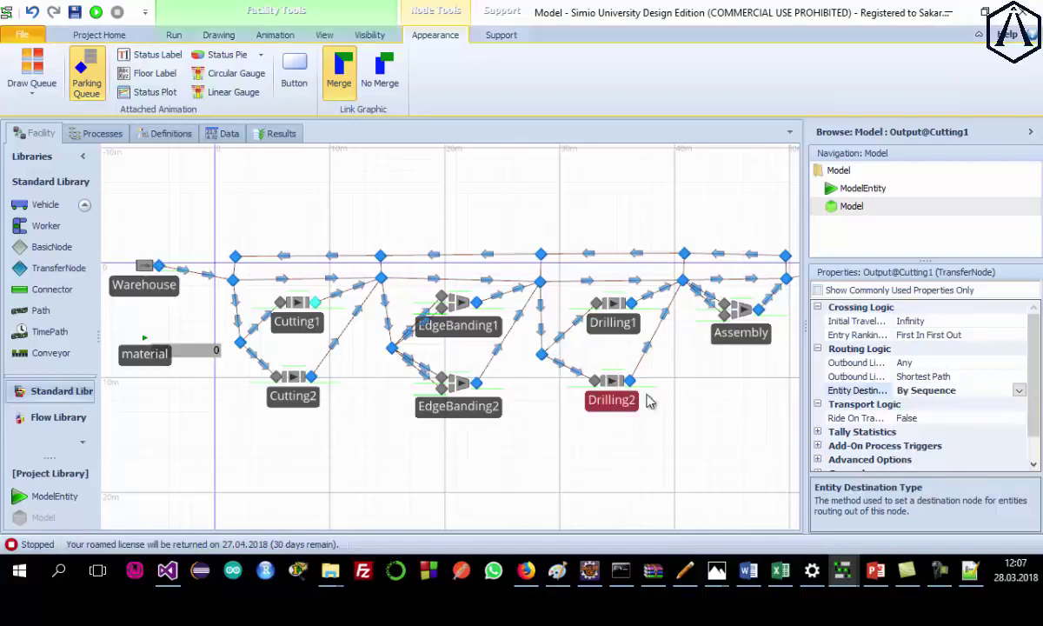
click(313, 379)
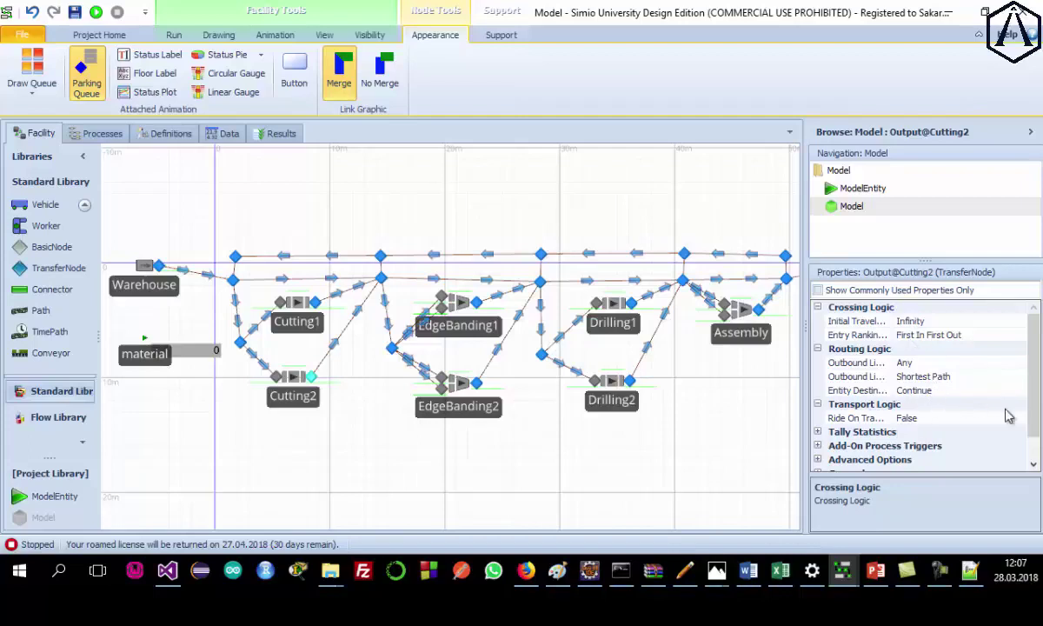
click(953, 391)
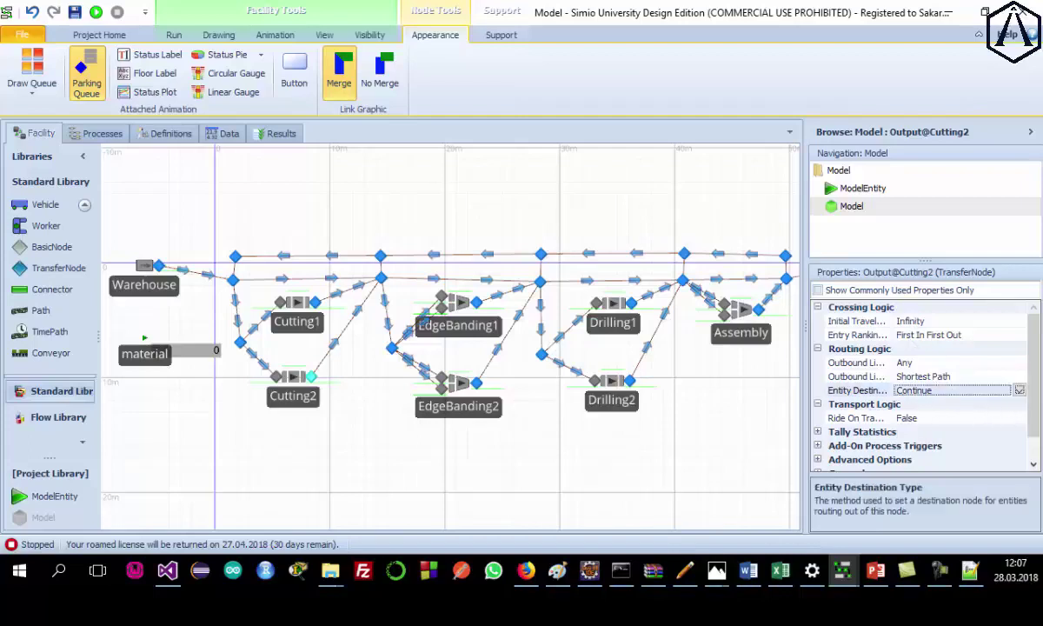
click(1020, 392)
click(922, 405)
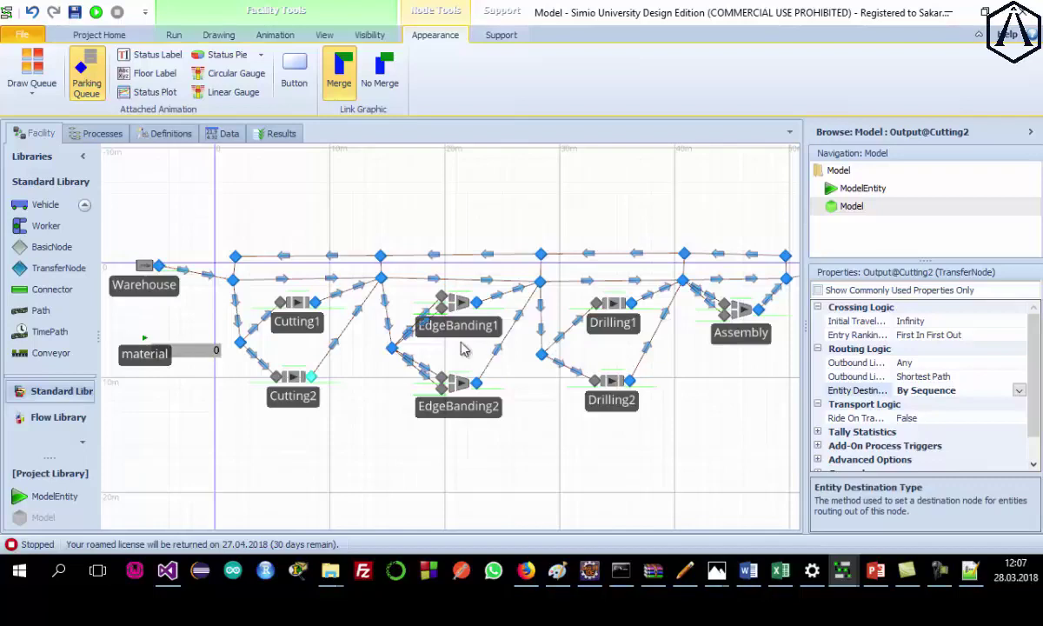
Set the Entity Destination Type of the EdgeBanding1 and EdgeBanding2 output nodes to By Sequence.
click(476, 303)
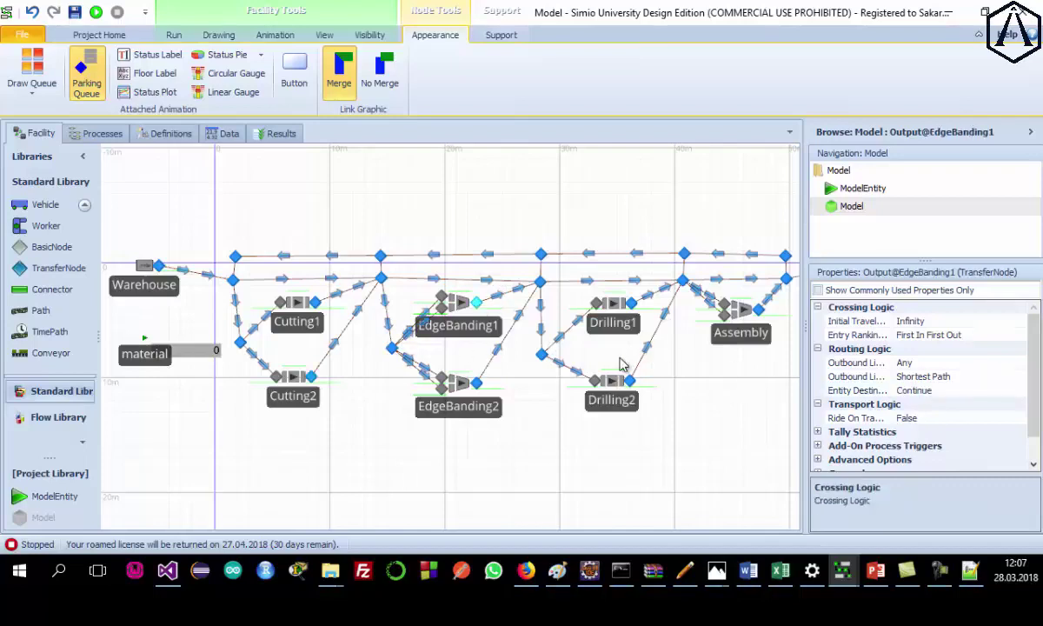
click(941, 393)
click(1020, 391)
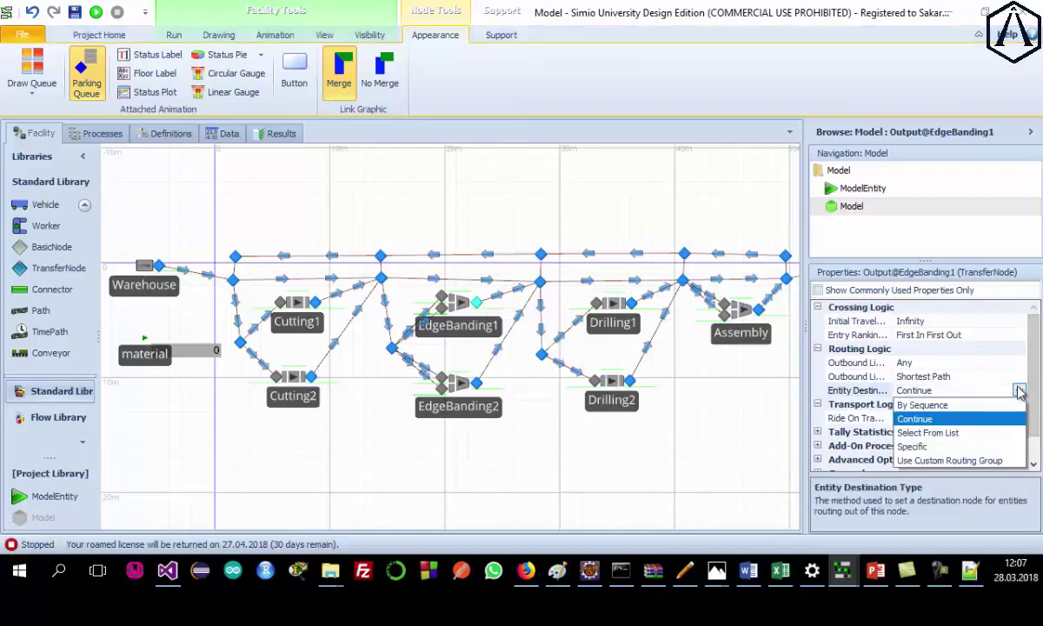
click(914, 406)
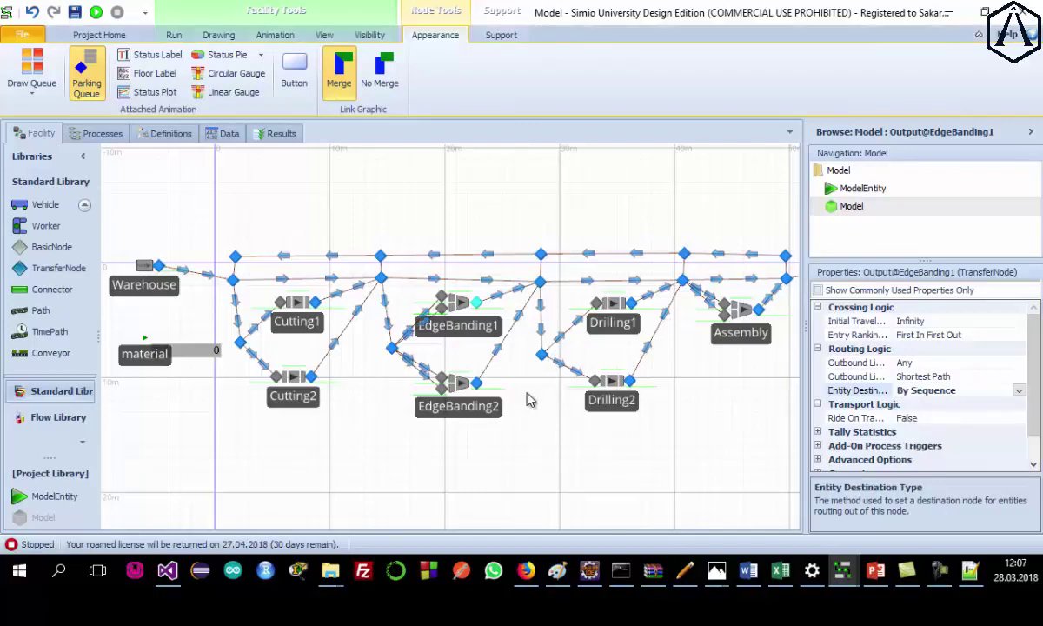
click(474, 384)
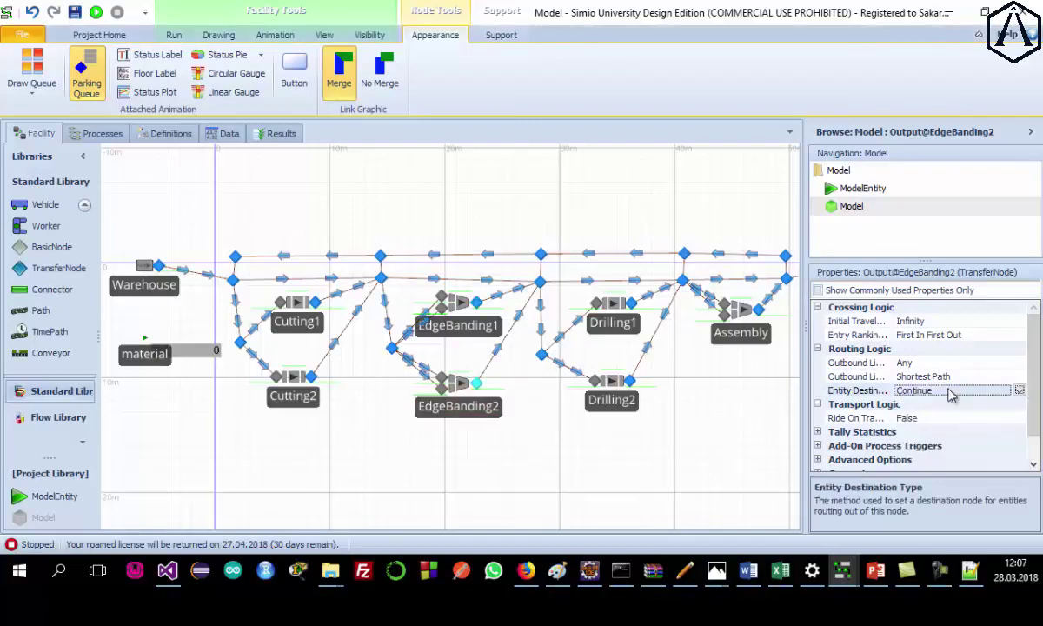
click(1019, 391)
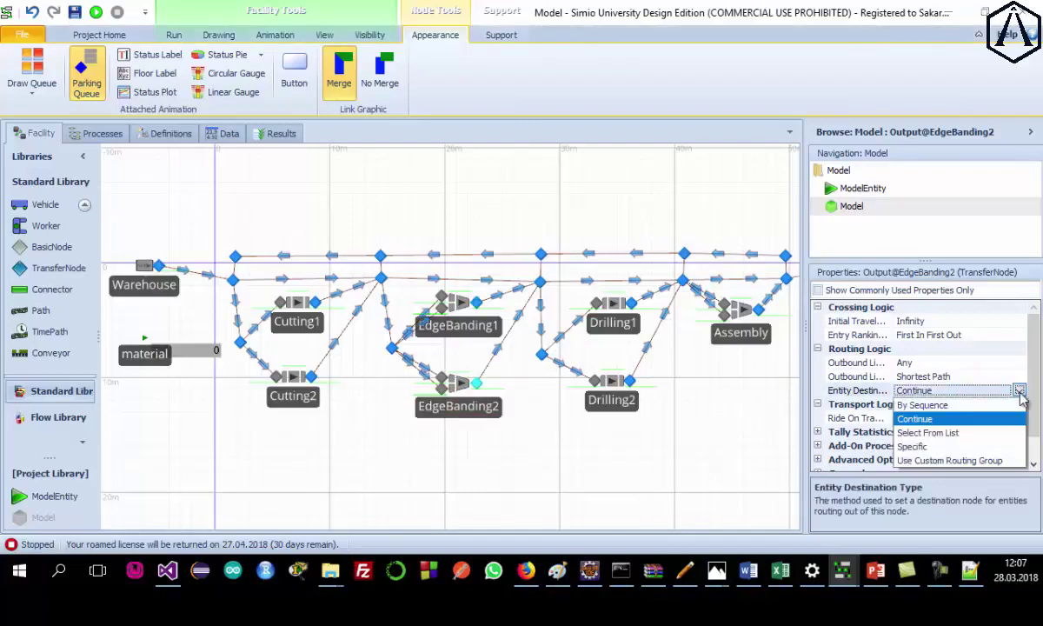
click(921, 405)
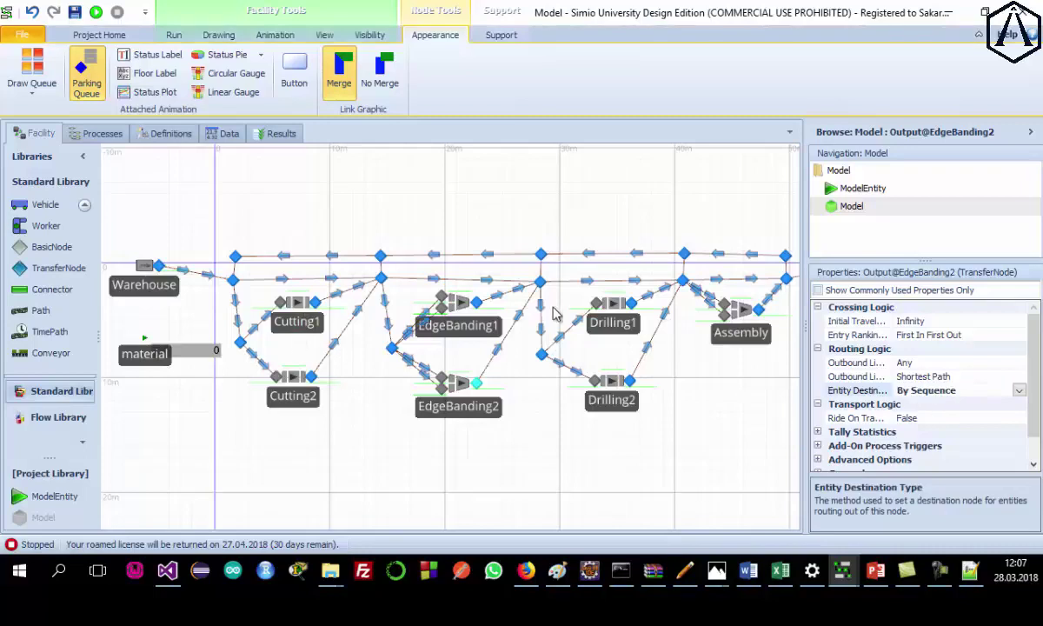
Set the Entity Destination Type of the Drilling1 and Drilling2 output nodes to By Sequence.
click(632, 305)
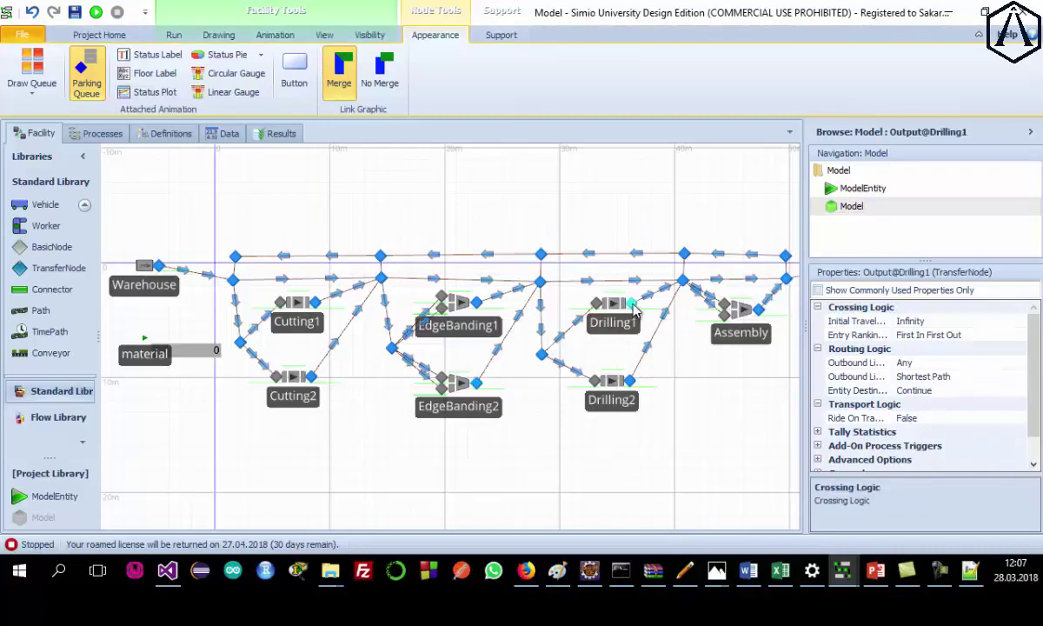
click(949, 395)
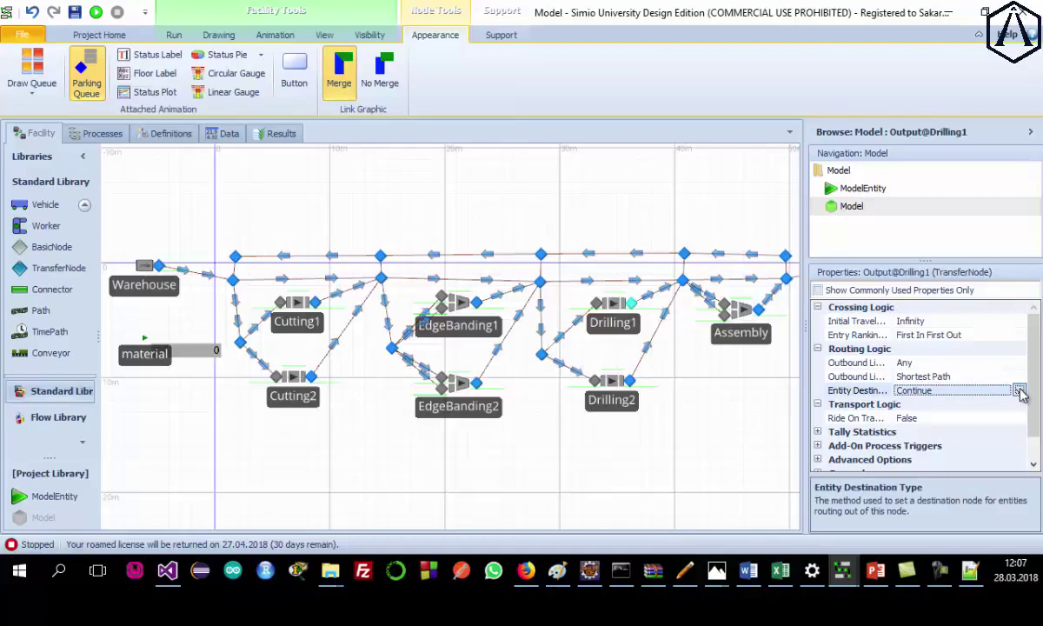
click(1021, 395)
click(921, 405)
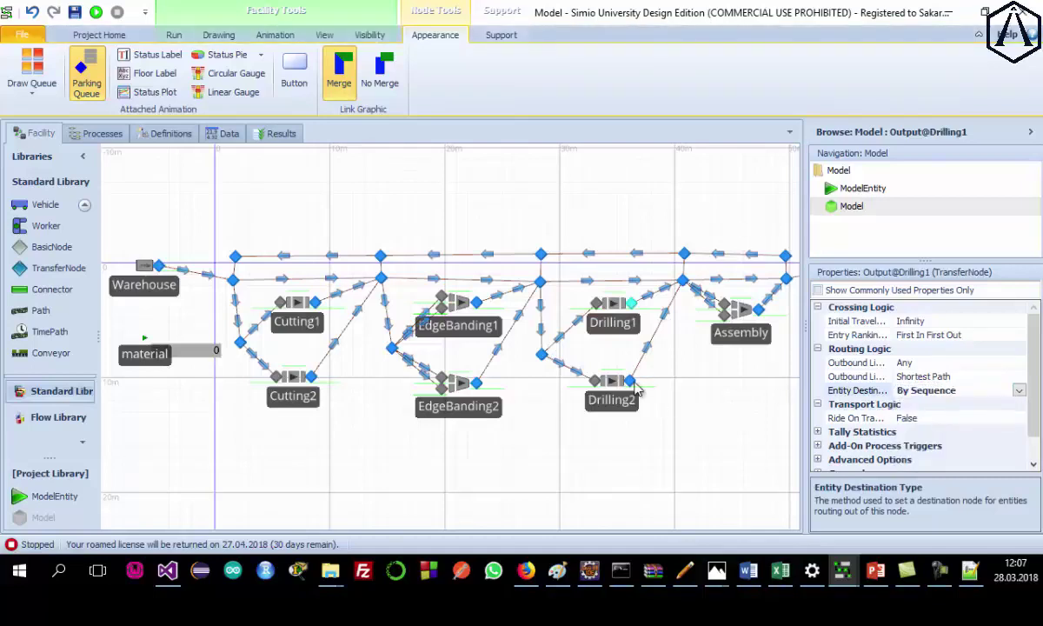
click(630, 383)
click(942, 390)
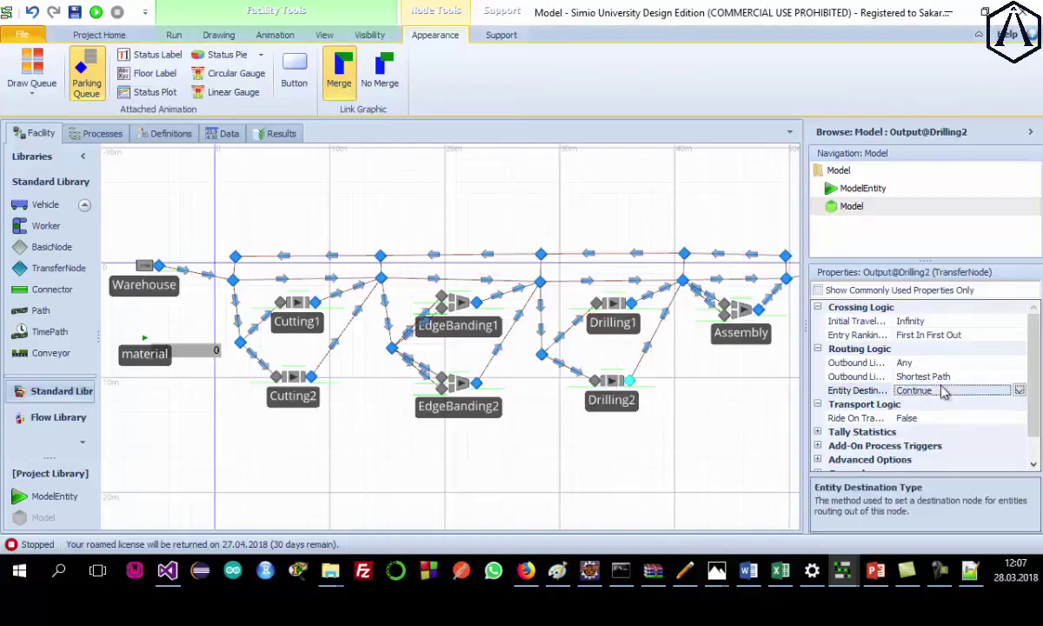
click(1021, 393)
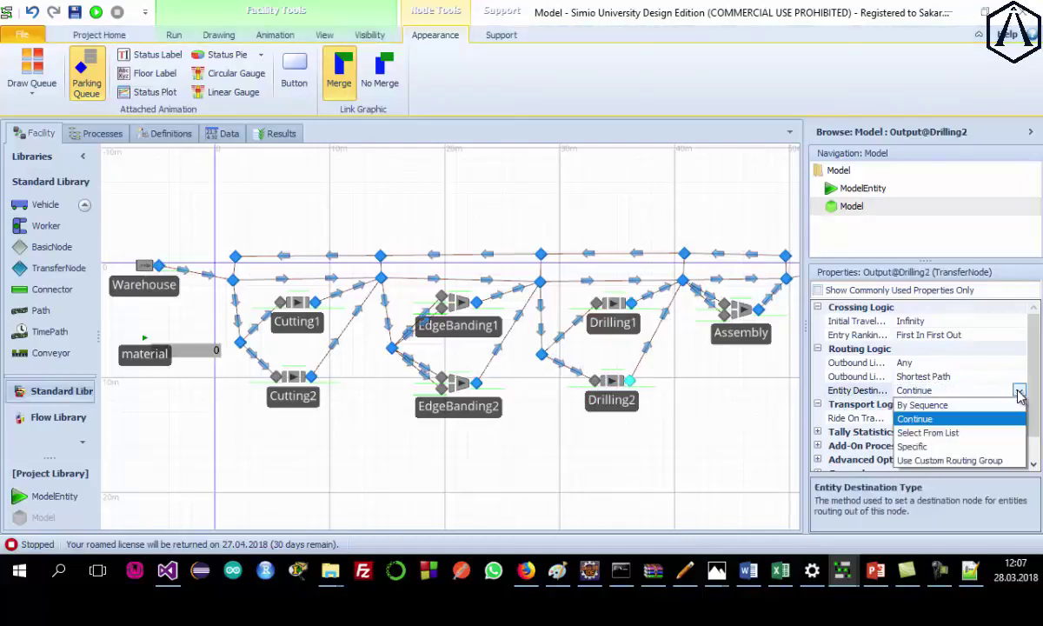
click(957, 405)
Set the Entity Destination Type of the Assembly output node to By Sequence.
click(759, 310)
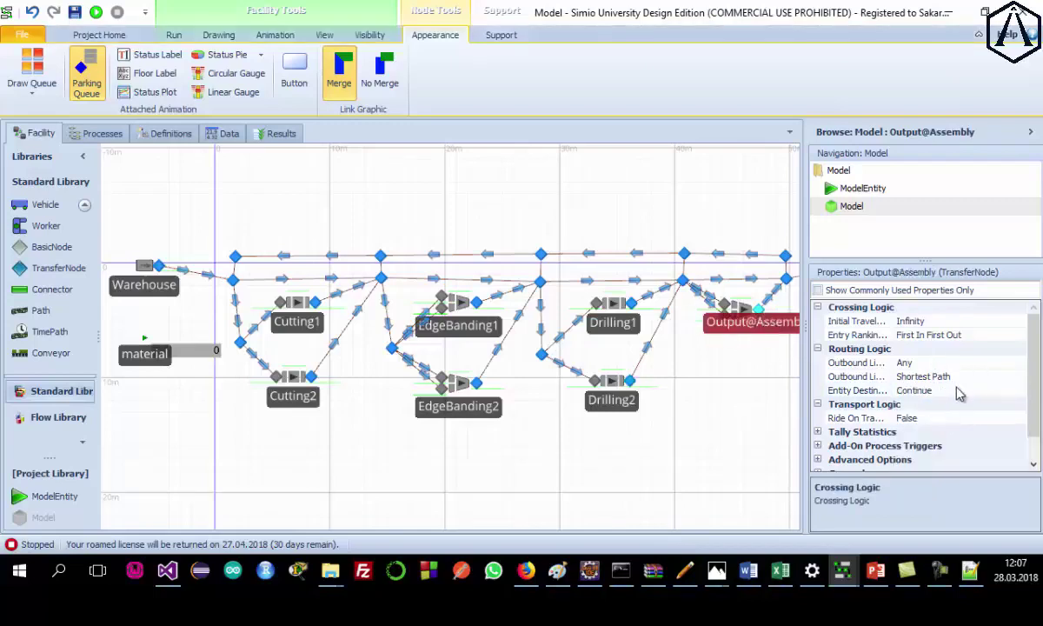
click(960, 391)
click(956, 390)
click(955, 405)
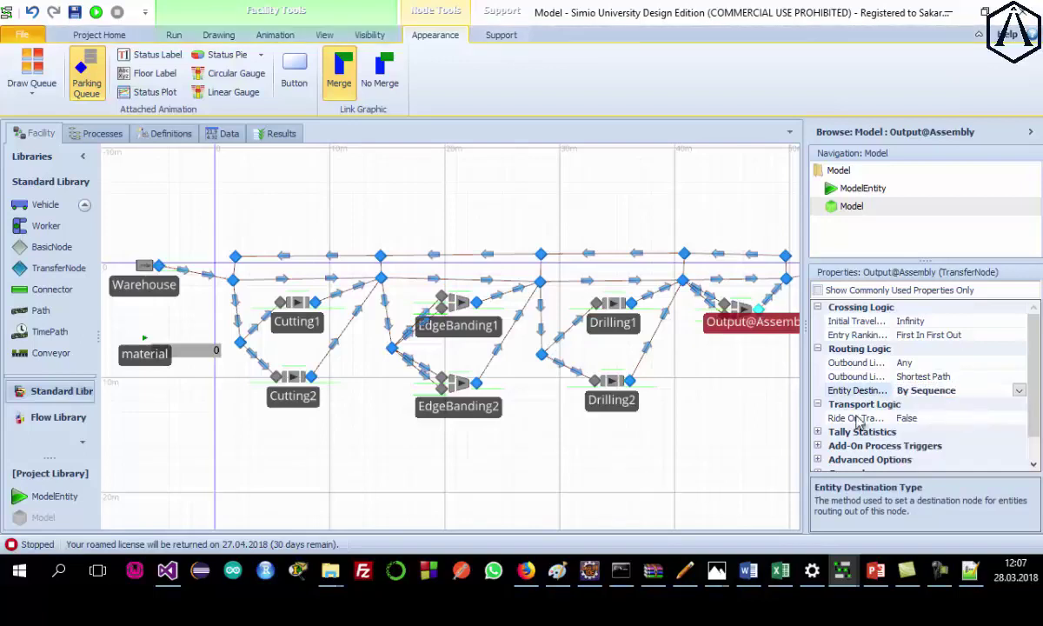
Run the furniture model briefly to check the material's routing, and stop the run.
click(452, 474)
key(Right)
key(Left)
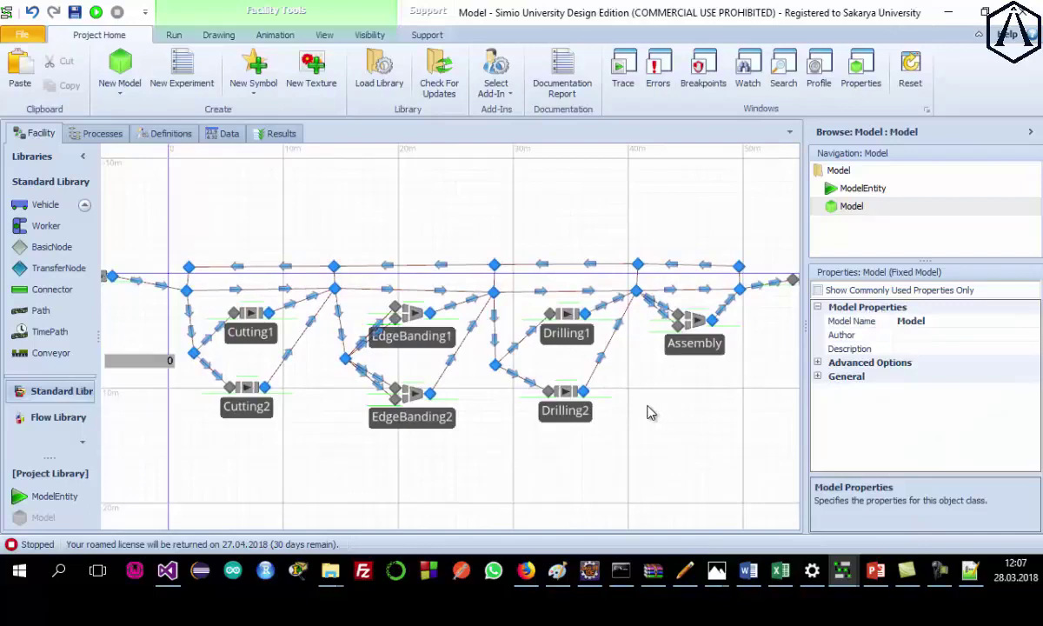
drag(401, 209, 503, 219)
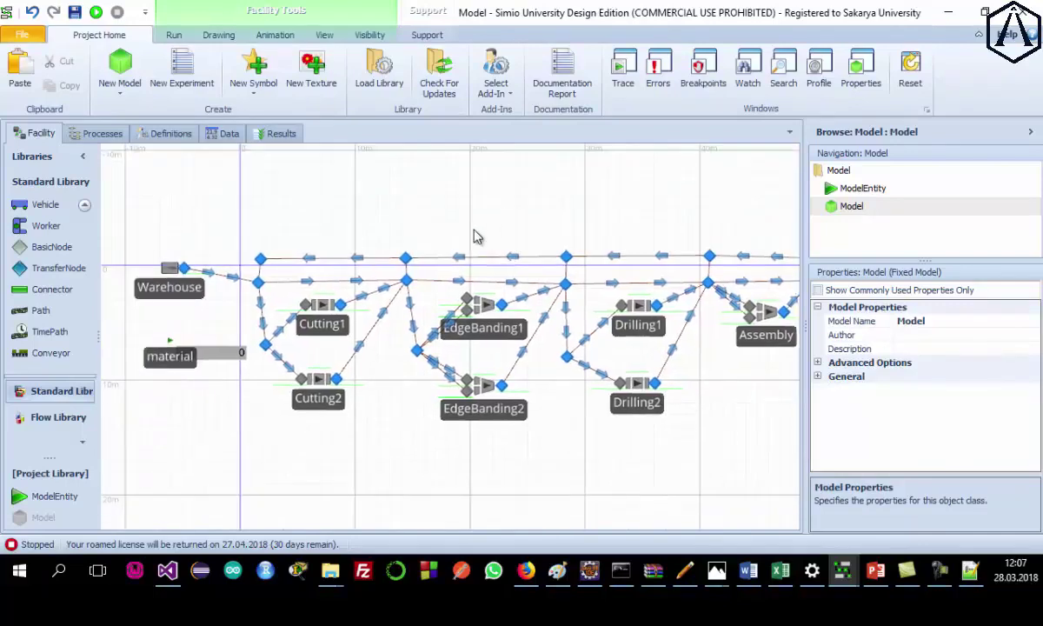
click(96, 13)
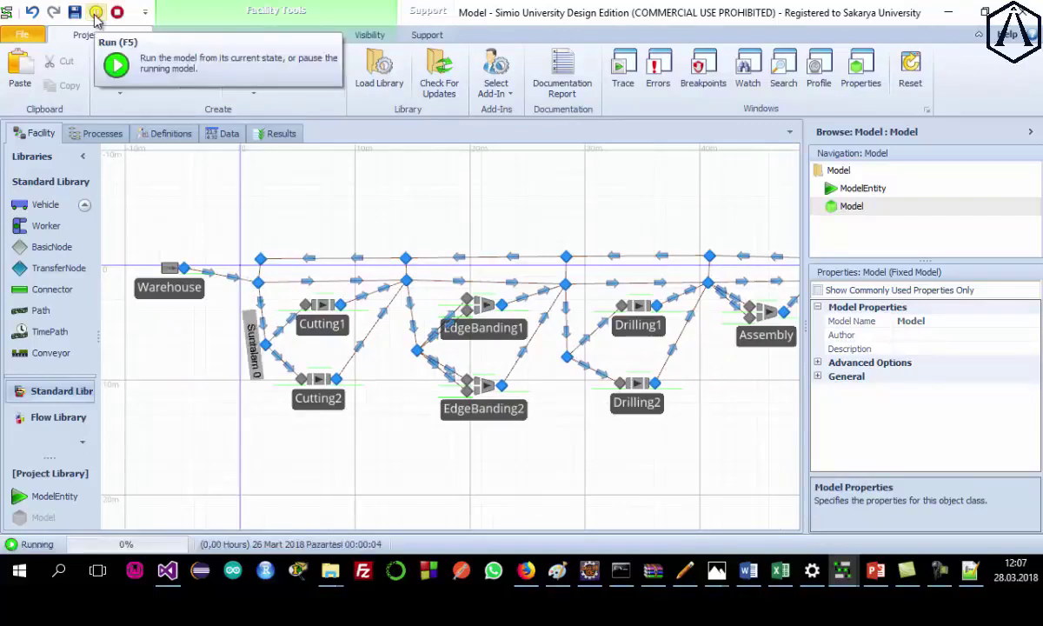
click(116, 12)
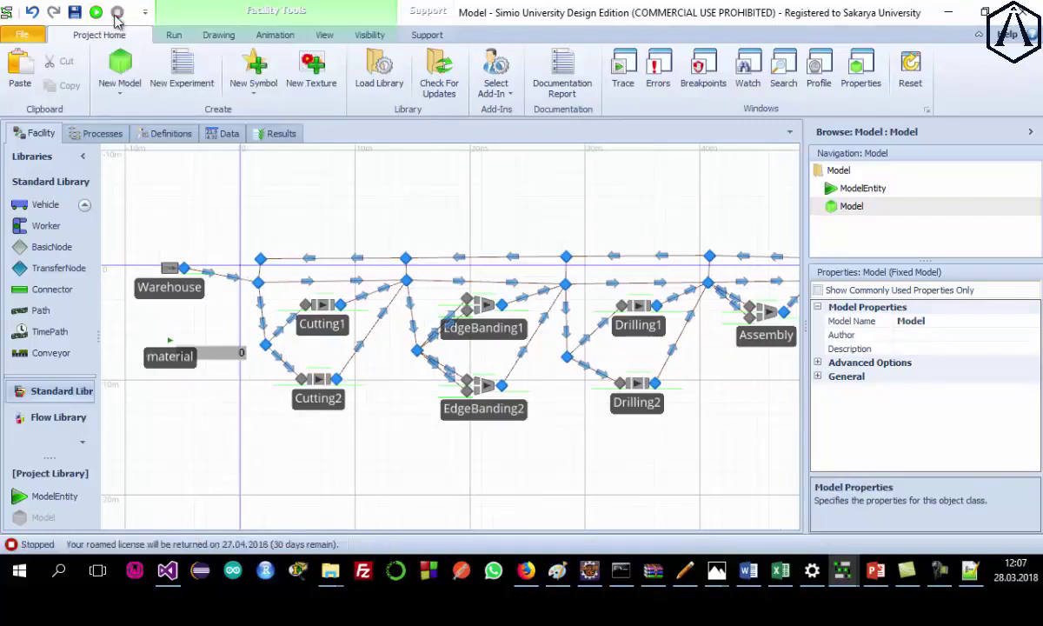
Set the Warehouse source's Entities Per Arrival to 22 and run the model, watching the stations through to Shipment.
click(171, 269)
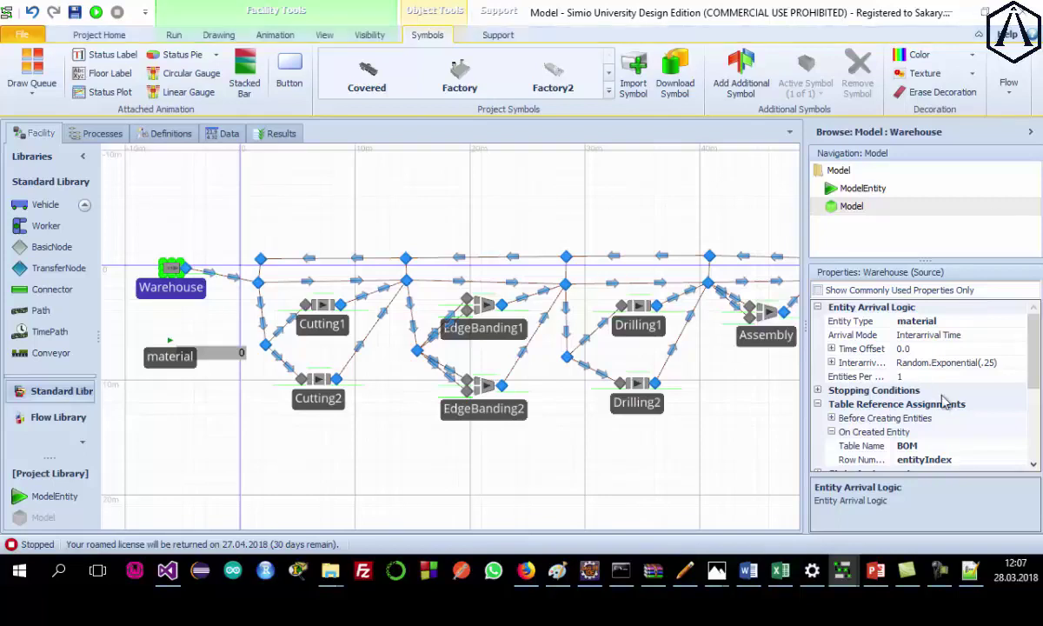
click(919, 375)
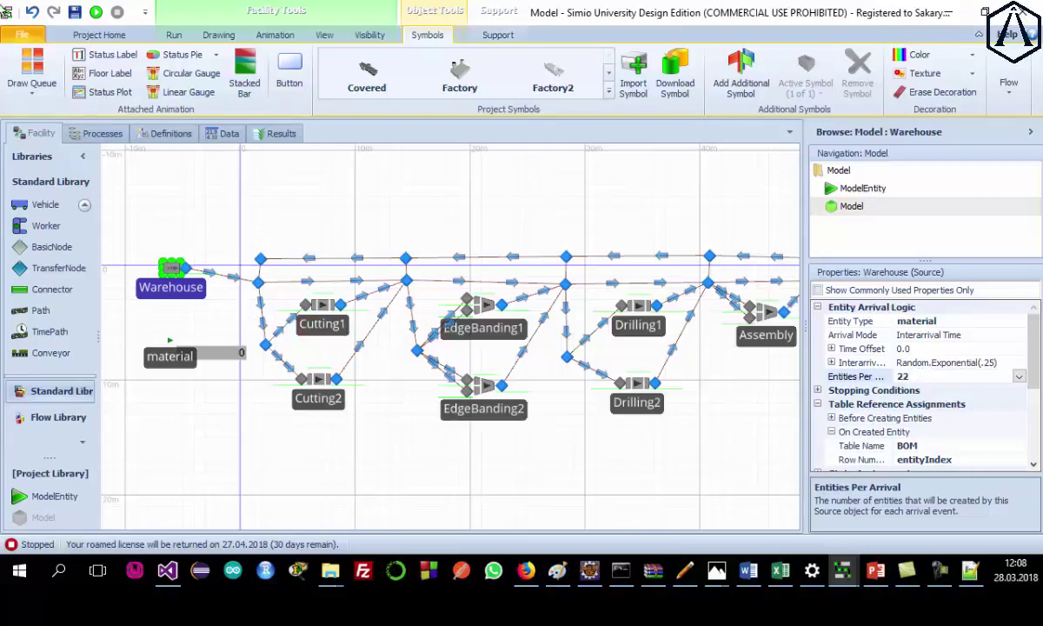
click(98, 12)
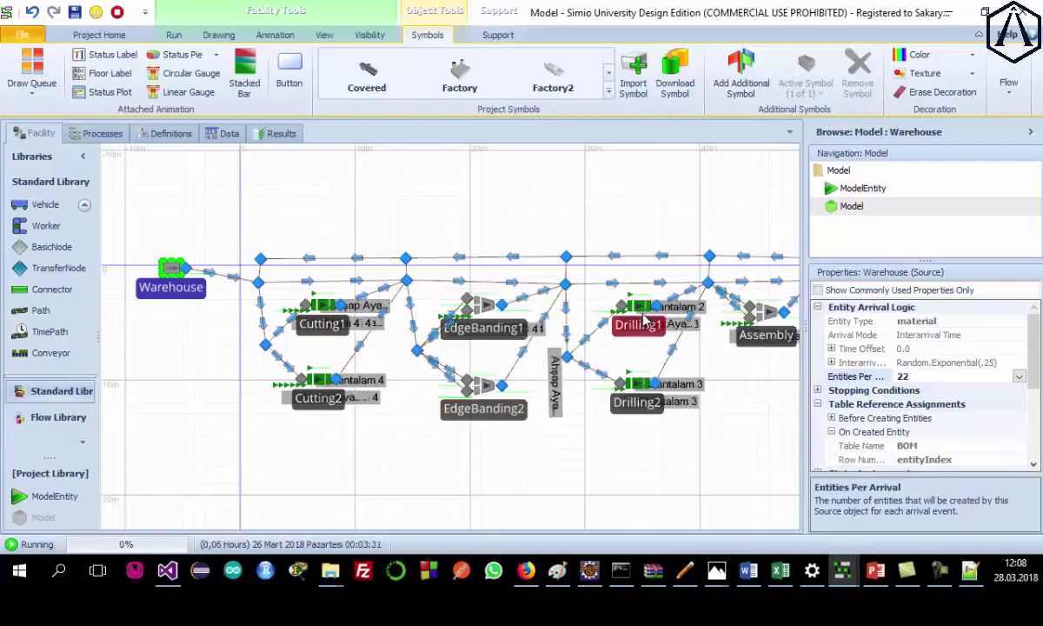
drag(757, 442, 541, 476)
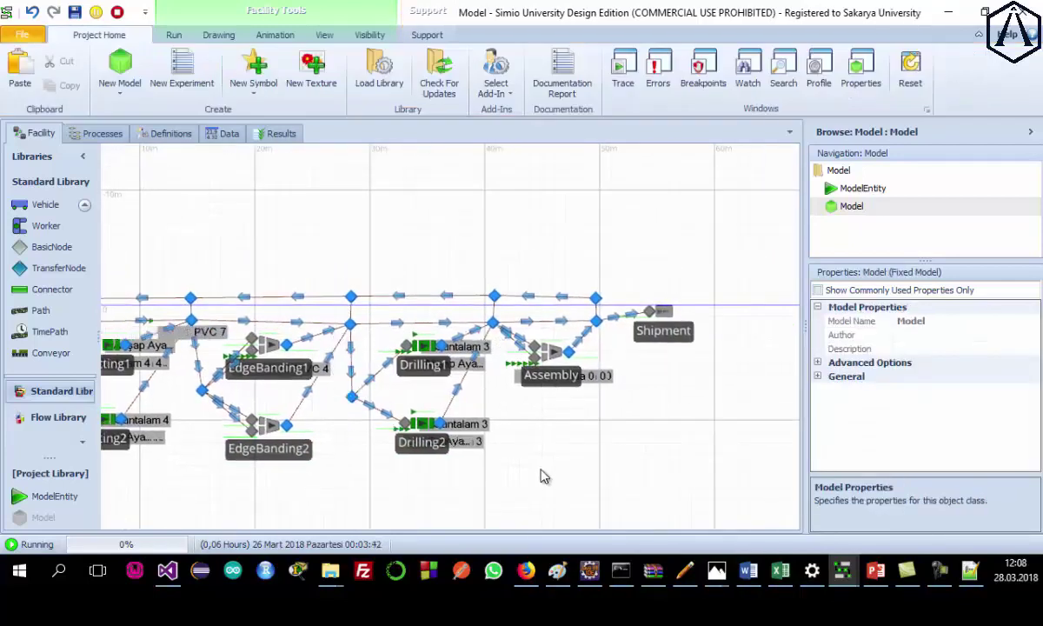
Turn on the model trace to follow the material entities' process steps, and stop the run.
click(321, 35)
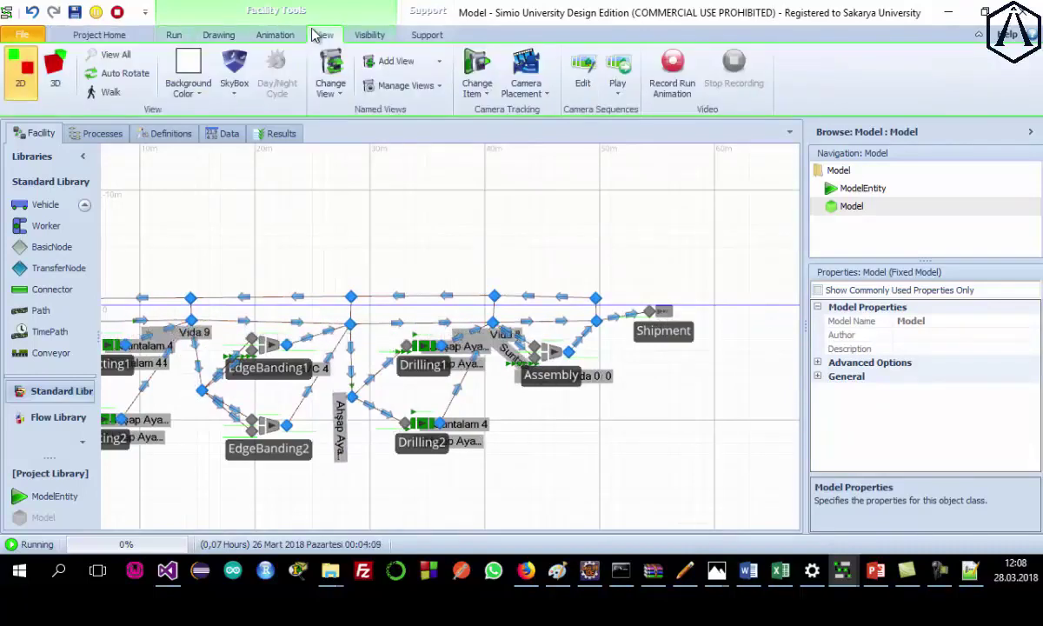
click(174, 36)
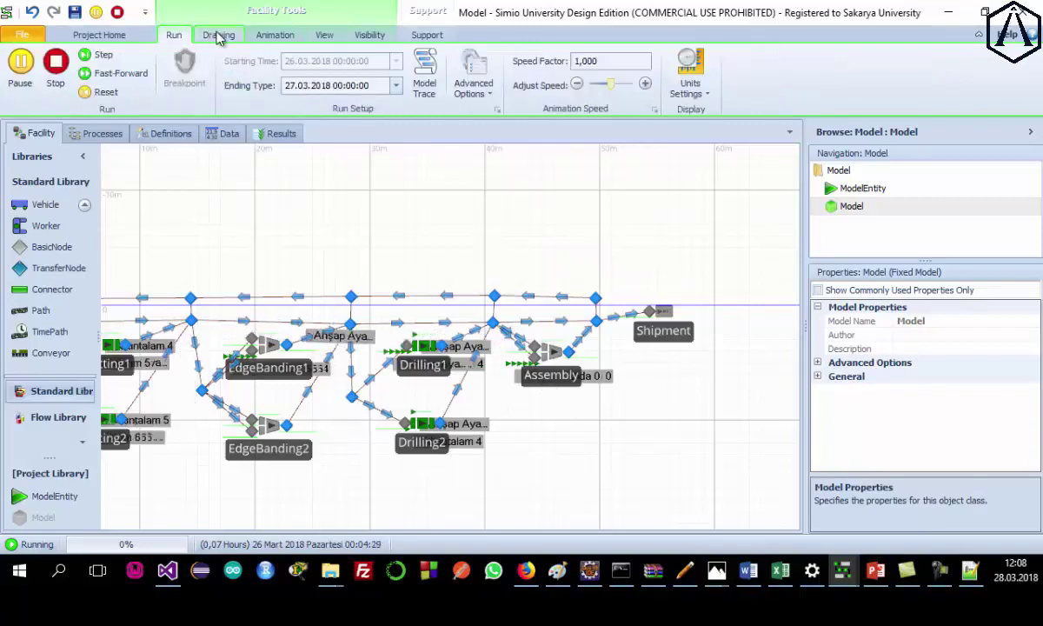
click(424, 75)
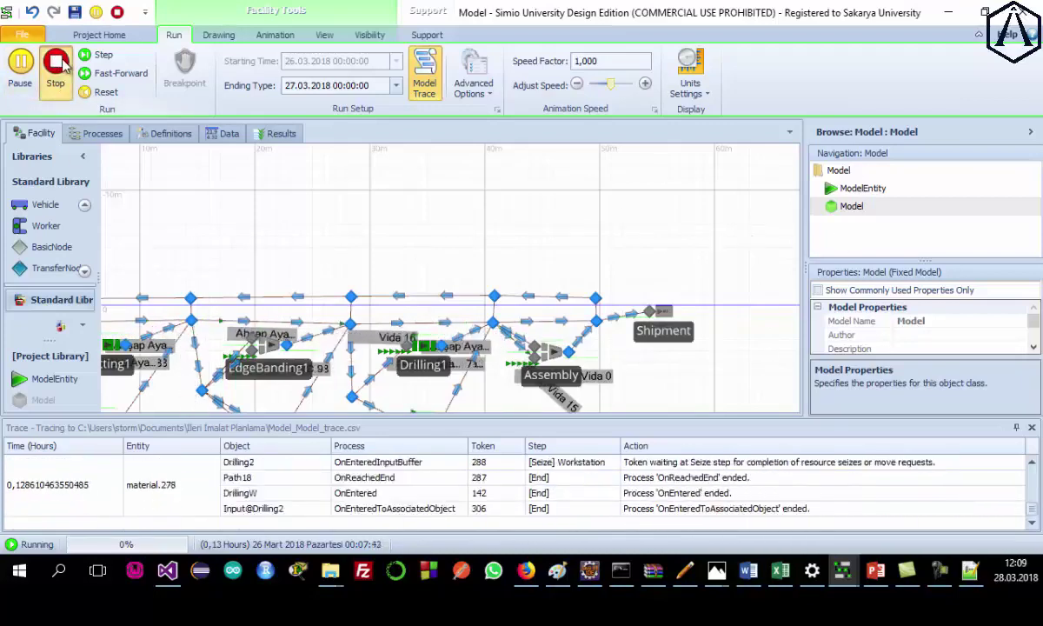
click(57, 70)
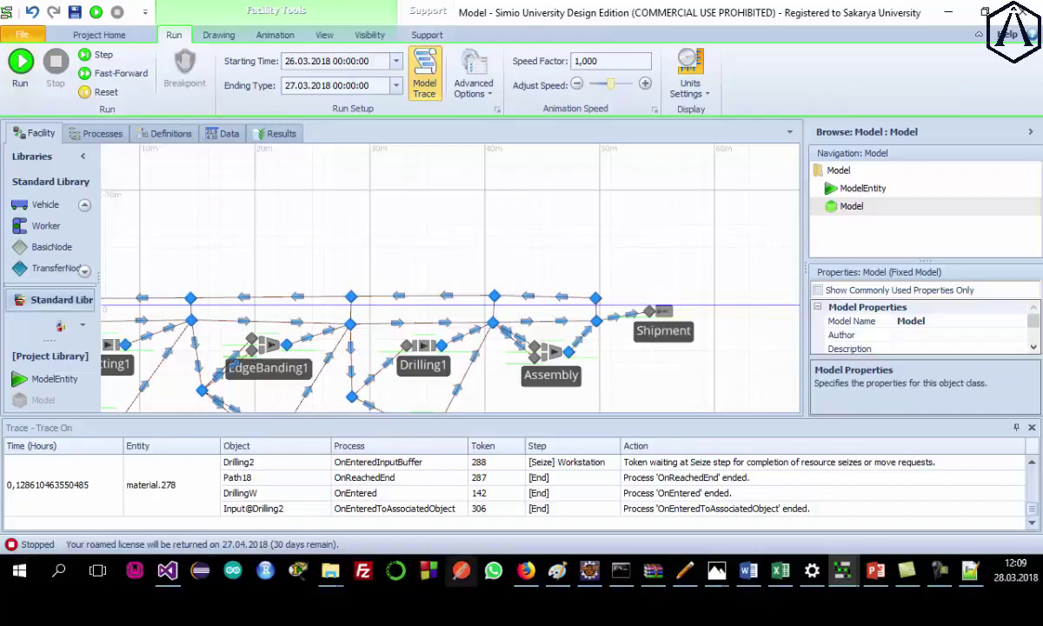
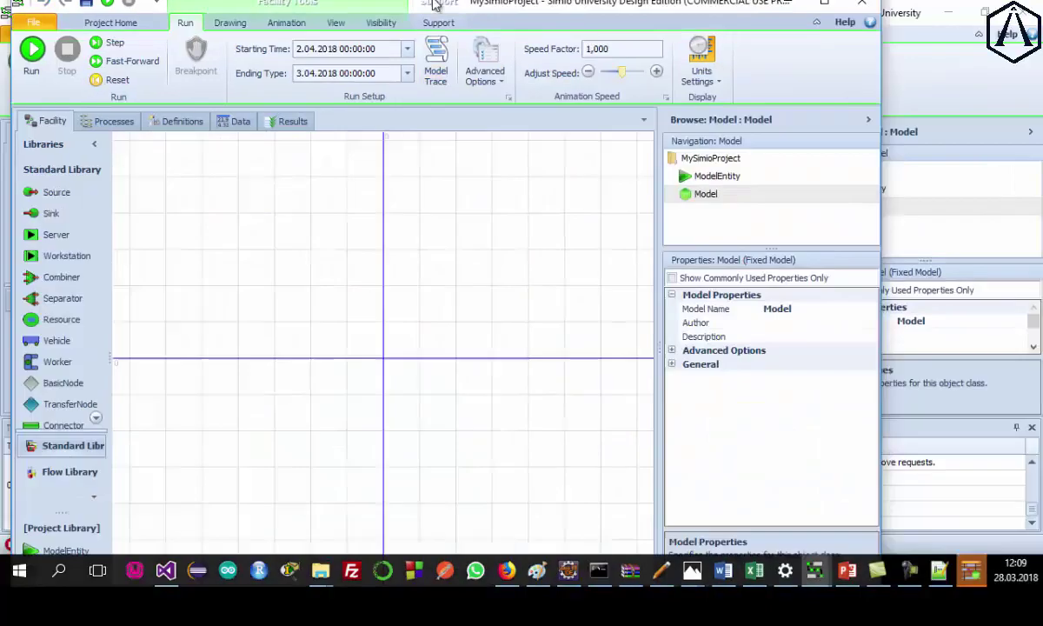
Maximize the blank MySimioProject window and look through its processes, definitions and data tables.
drag(414, 4, 477, 2)
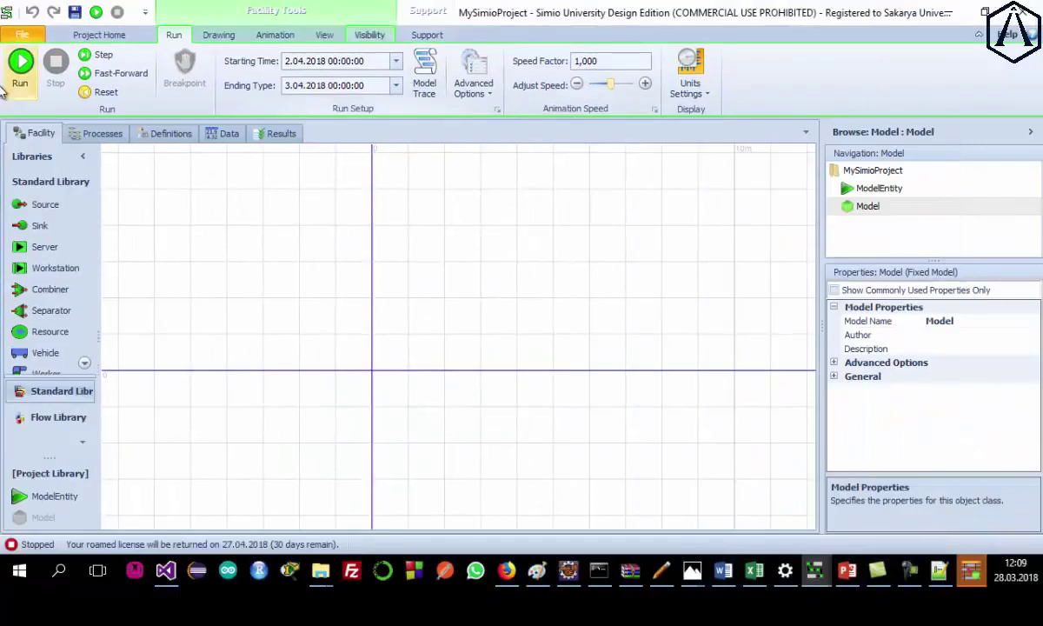
click(91, 134)
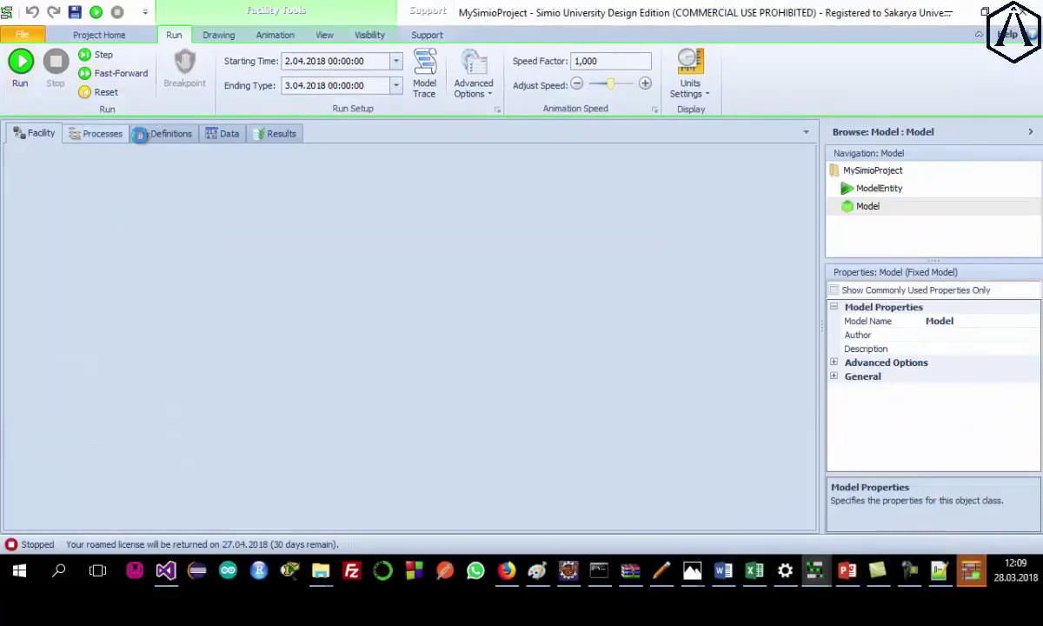
click(172, 135)
click(217, 135)
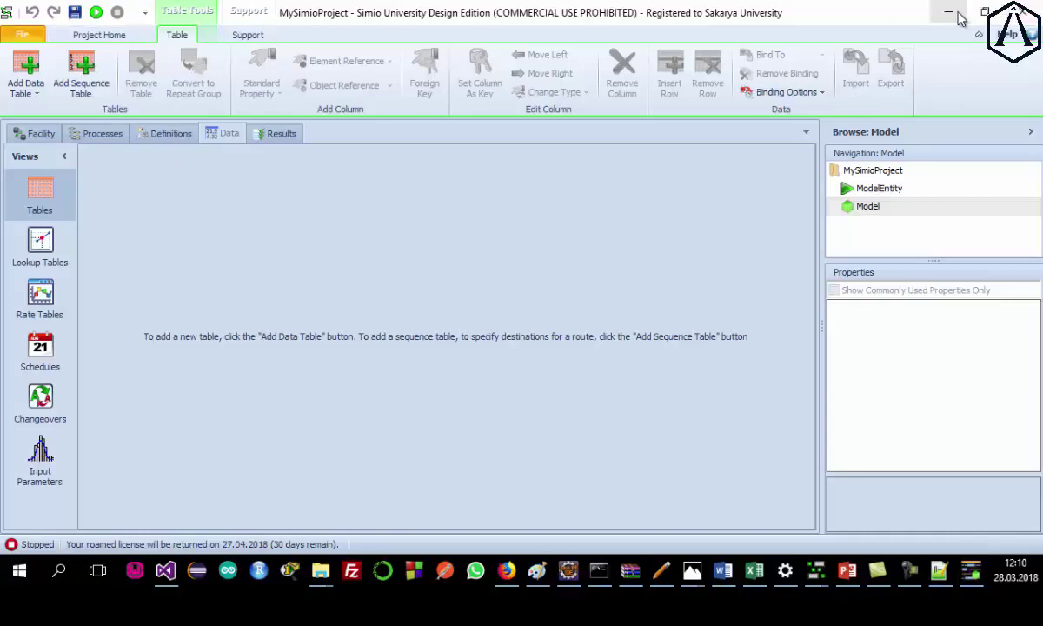
Maximize the RPSExample project window and view the Factory model's resource plan and 3D facility layout.
click(967, 122)
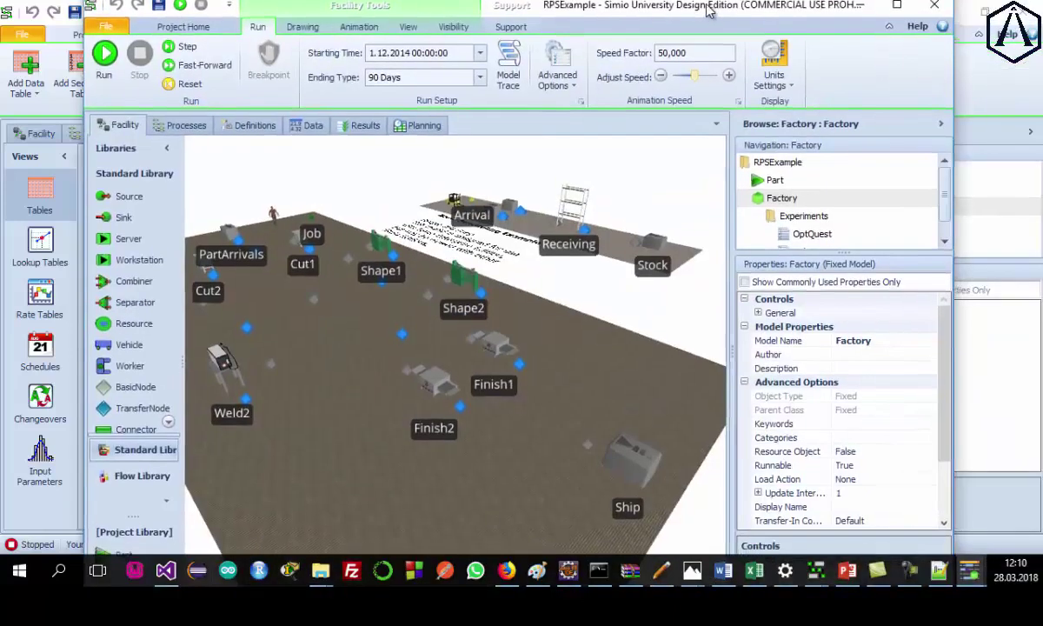
drag(709, 9, 709, 3)
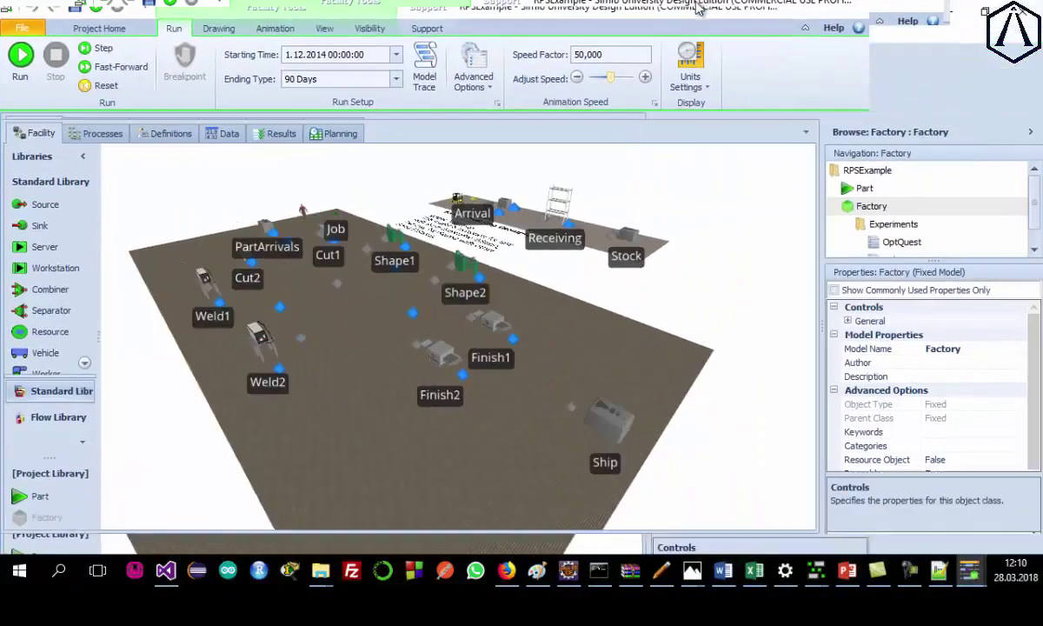
click(337, 133)
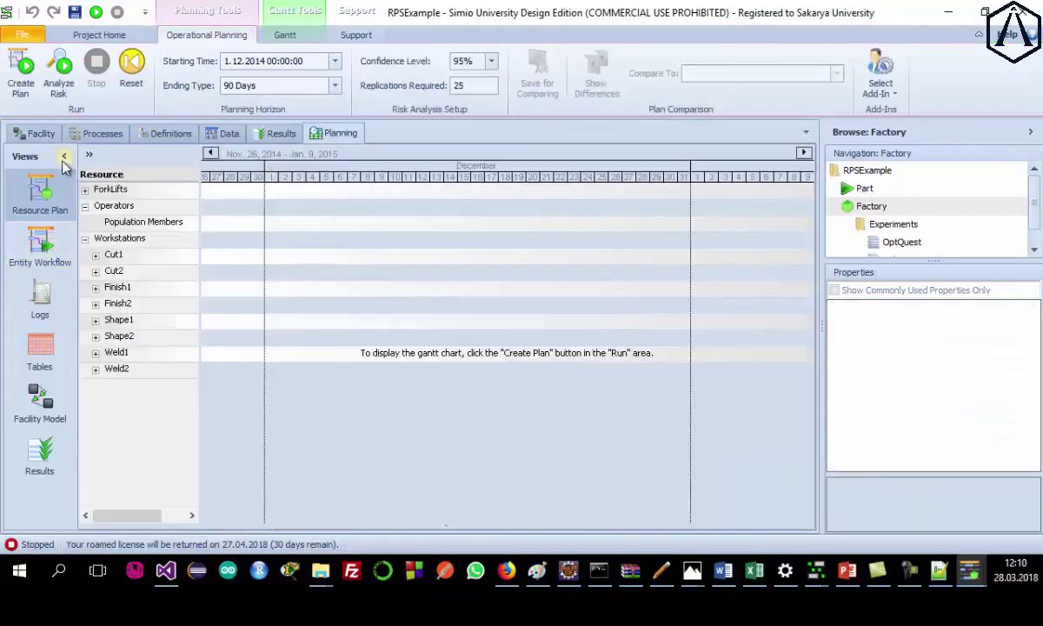
click(40, 135)
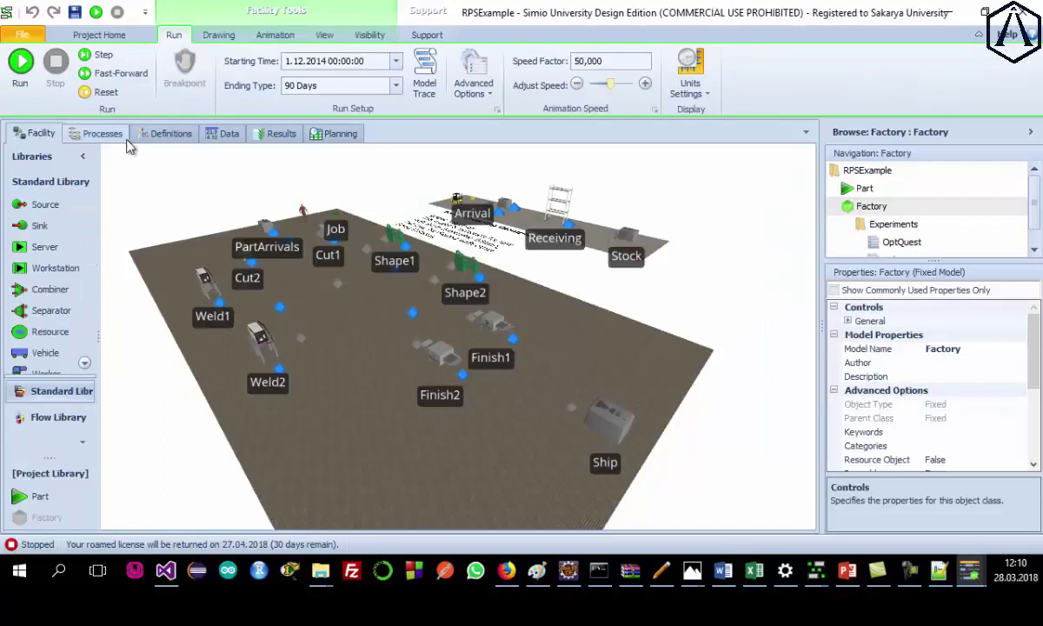
Examine the RPSExample data tables for manufacturing orders, routings, work in progress, materials, bill of material items and bills of materials.
click(225, 135)
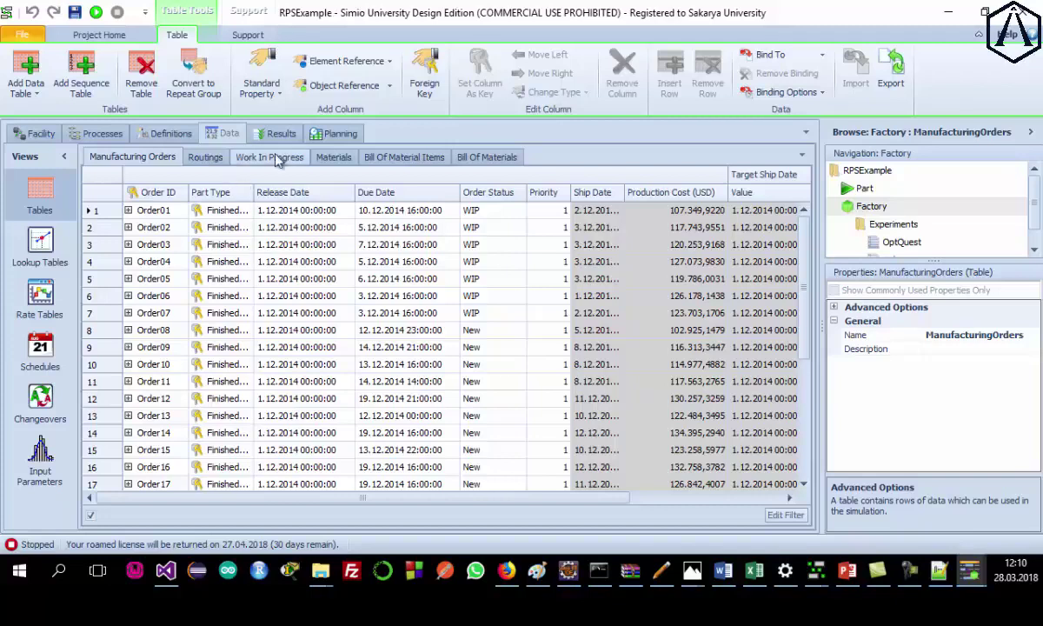
click(208, 159)
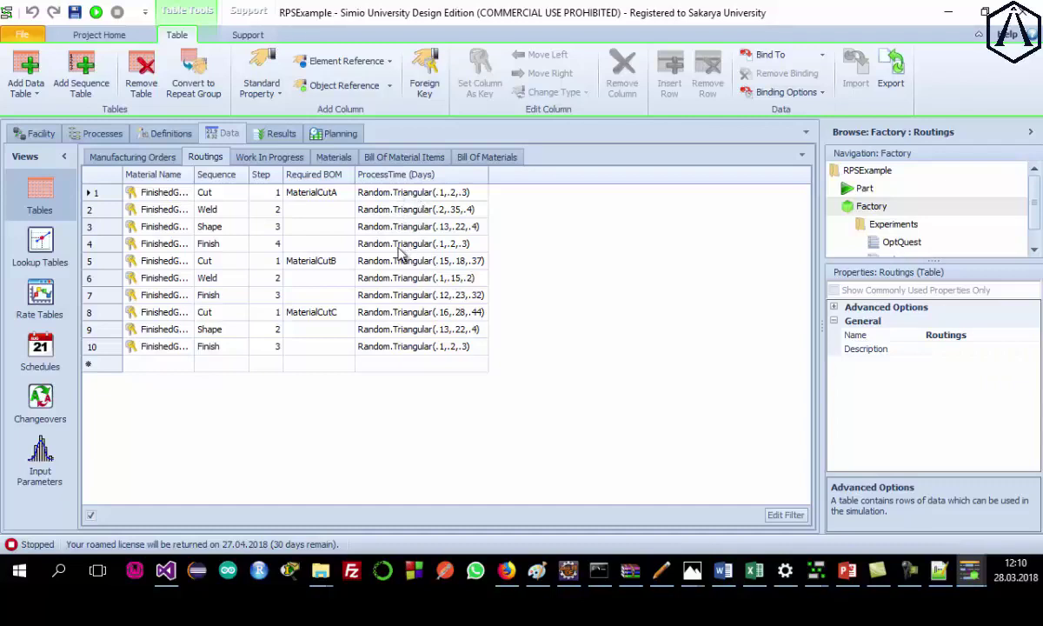
click(334, 157)
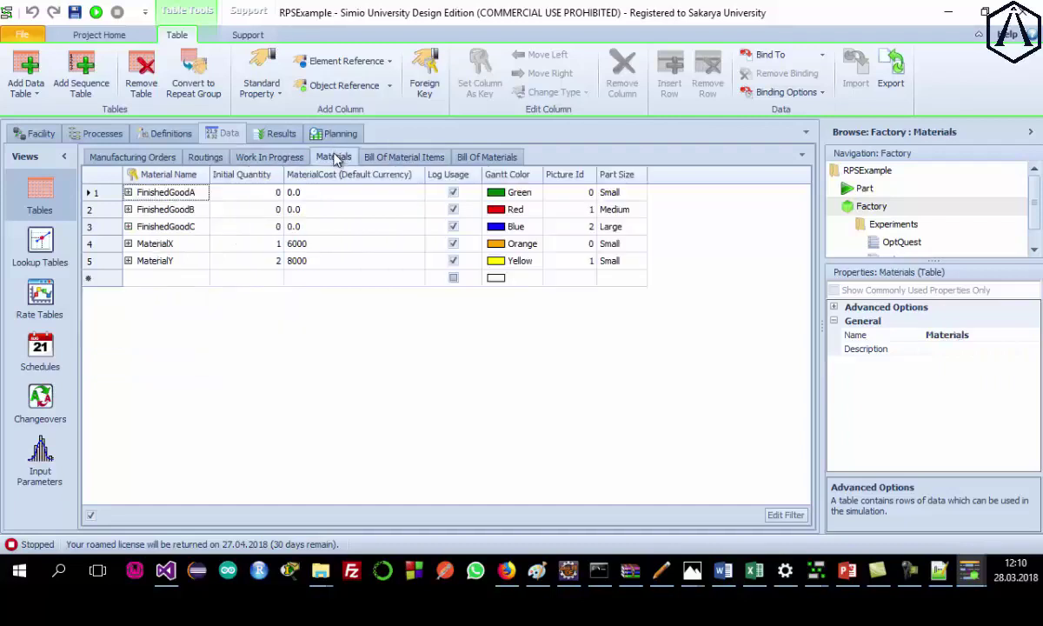
click(486, 157)
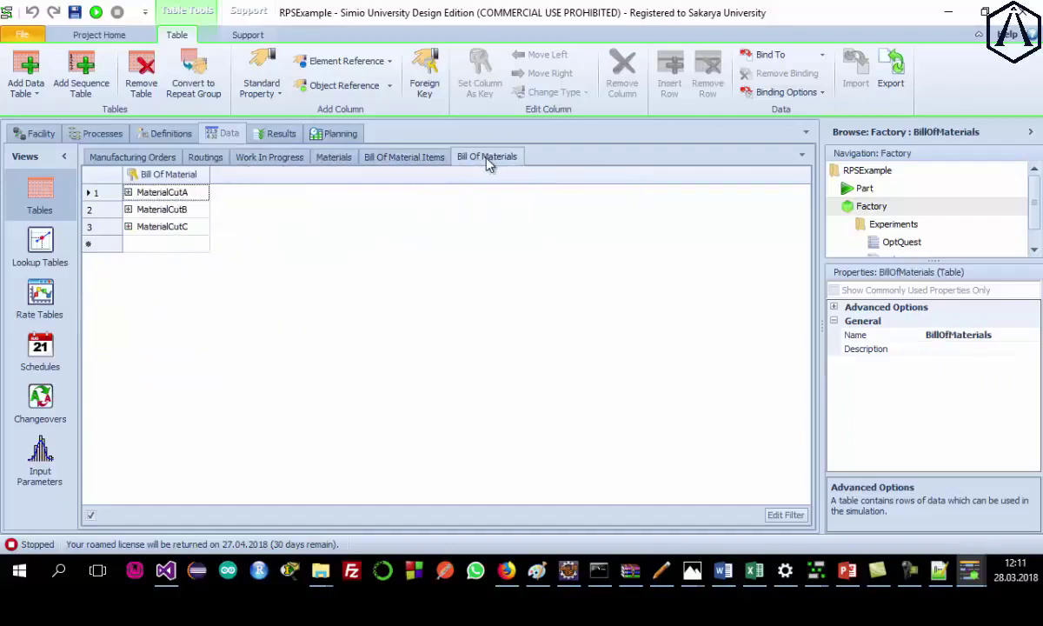
click(414, 158)
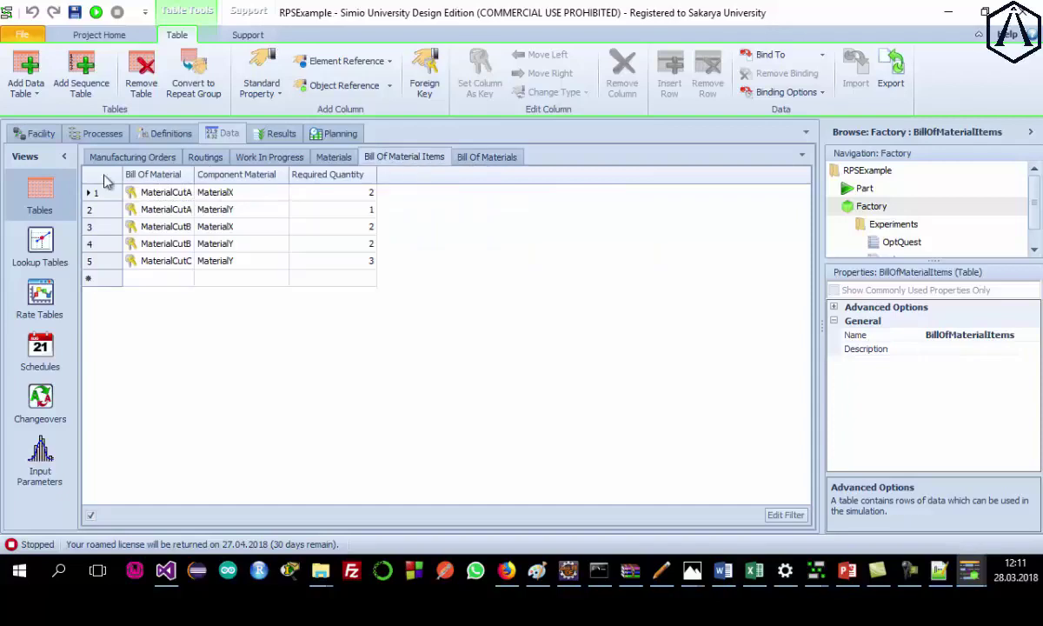
click(287, 160)
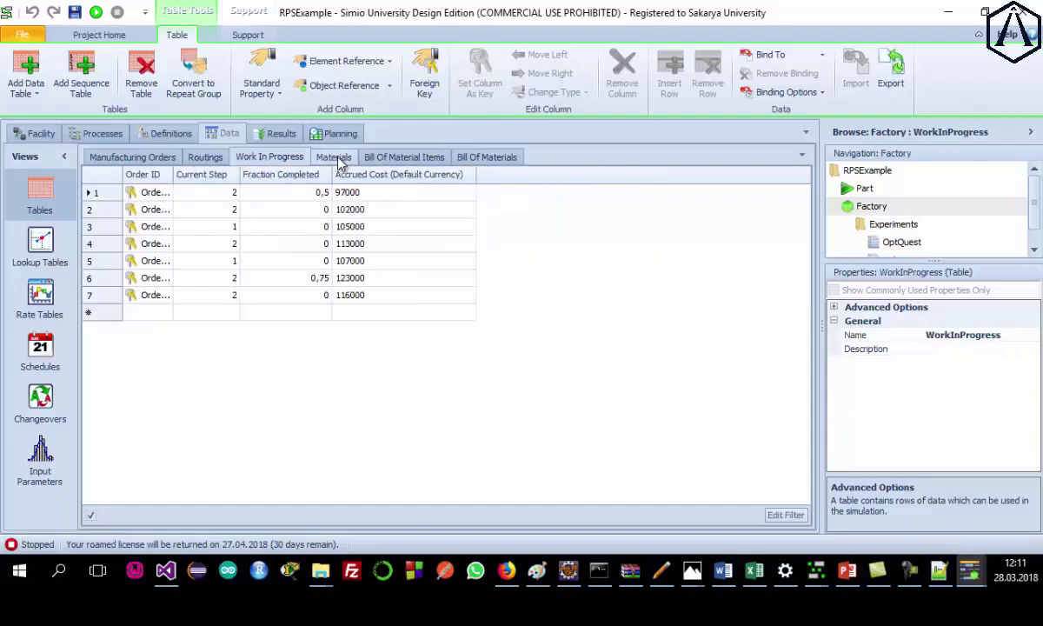
click(333, 157)
click(205, 156)
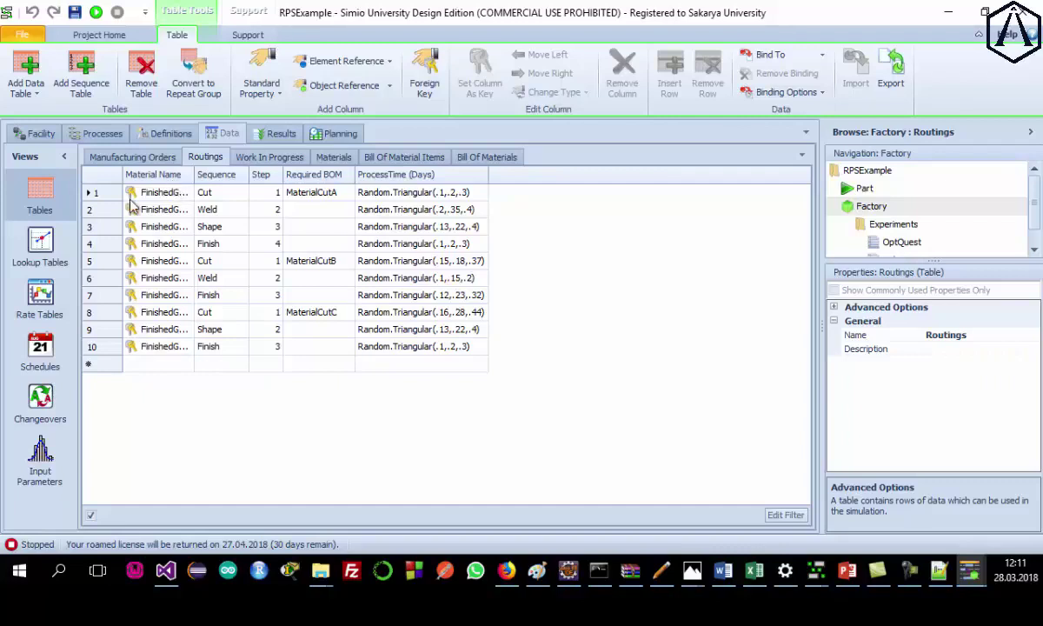
click(126, 158)
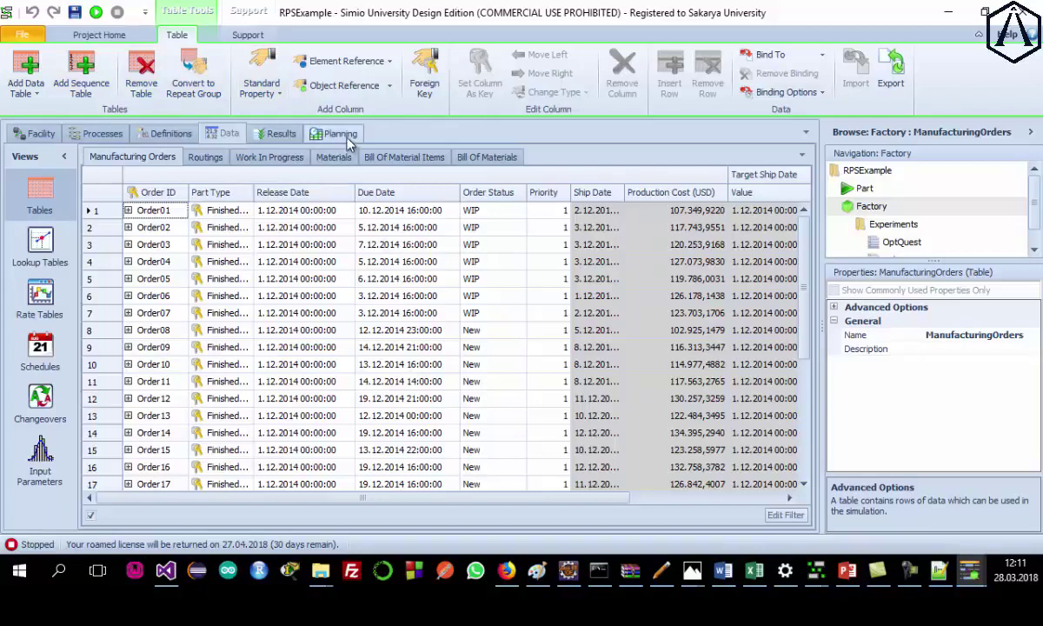
View the Factory model's facility layout and processes, and create its operational plan with the existing planning horizon.
click(37, 133)
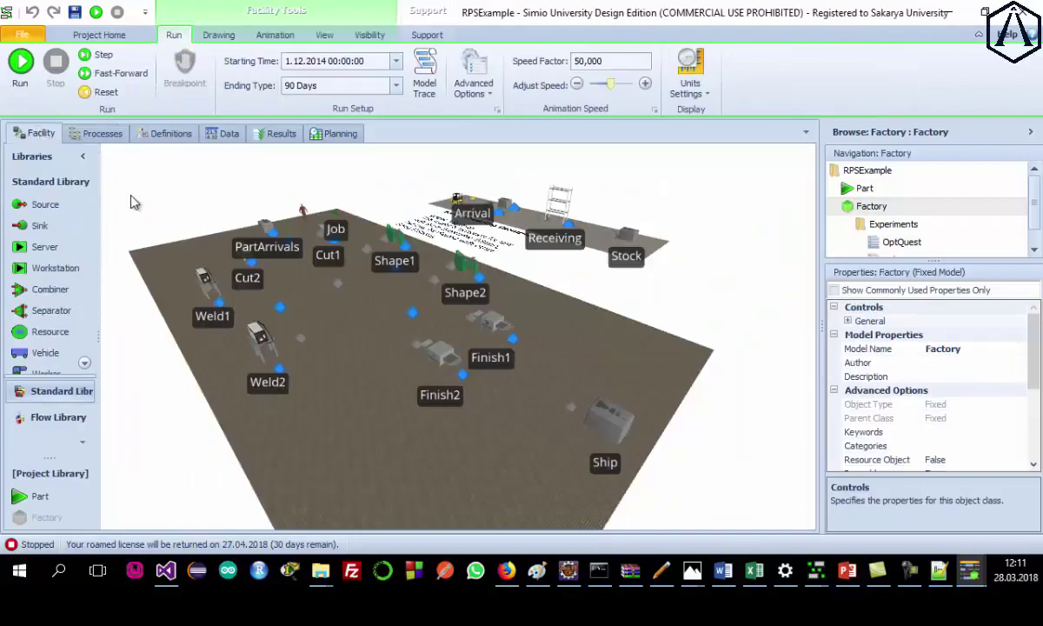
click(101, 133)
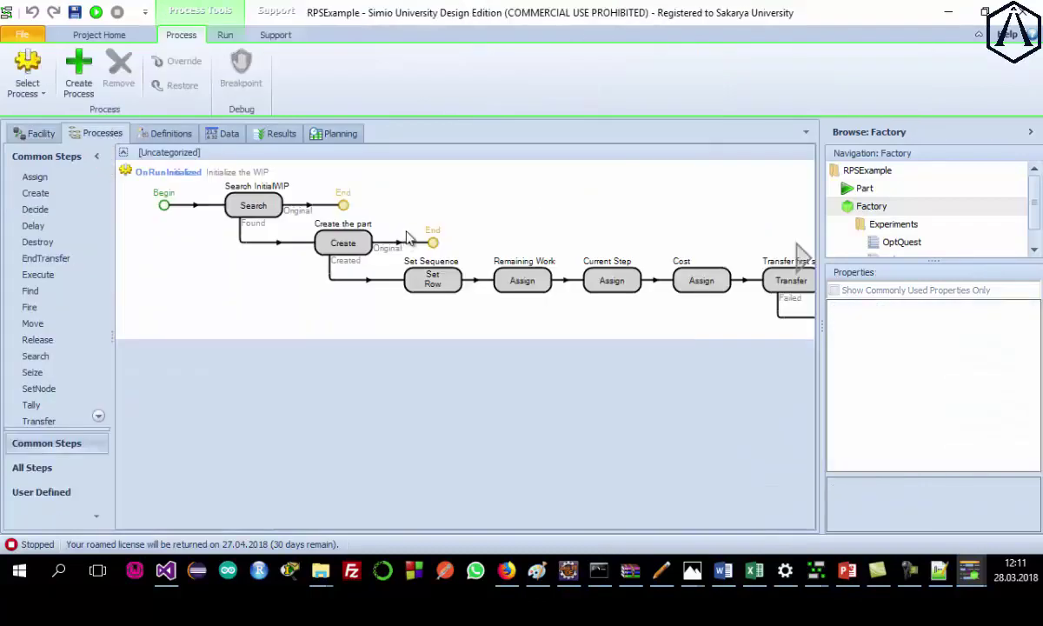
click(337, 133)
click(26, 70)
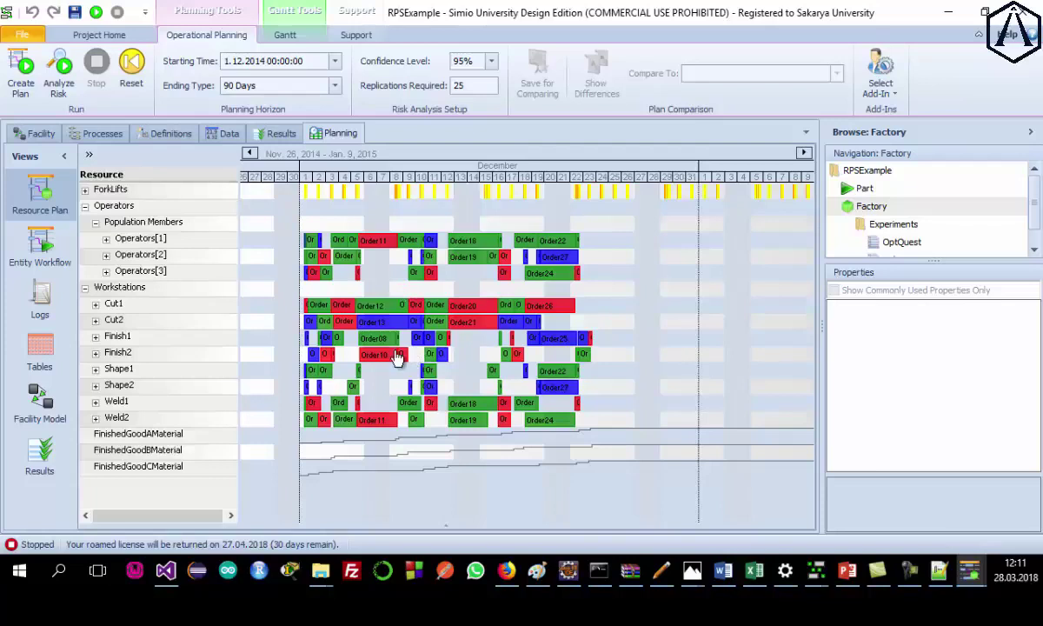
Examine scheduled order details, including Order10 on Finish2 and Order19 on Operators[2], in the resource plan, and view the entity workflow Gantt chart.
mouse_move(397, 356)
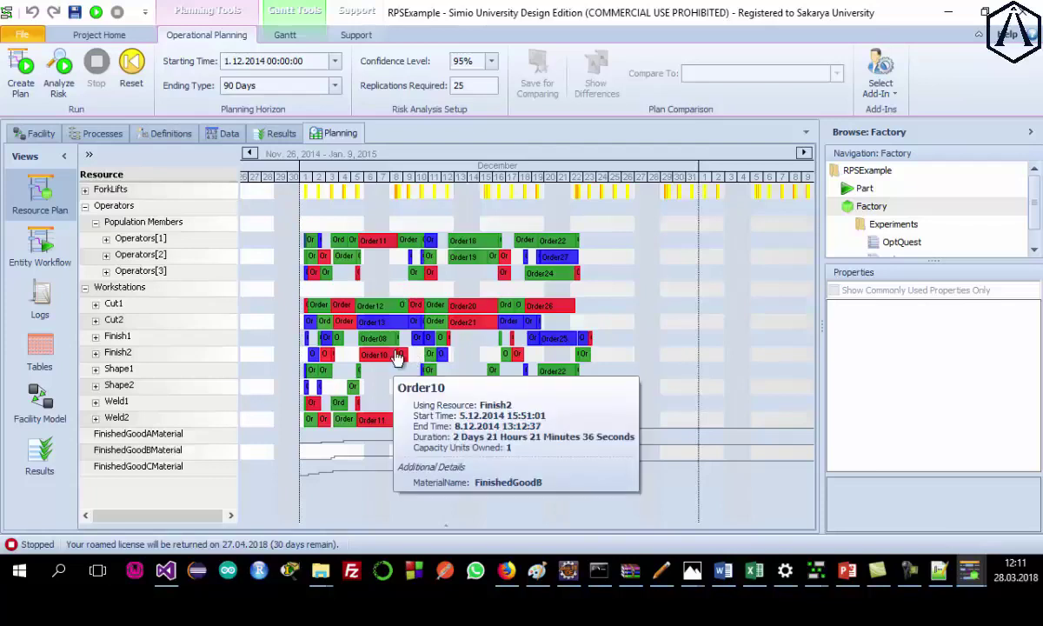
click(39, 254)
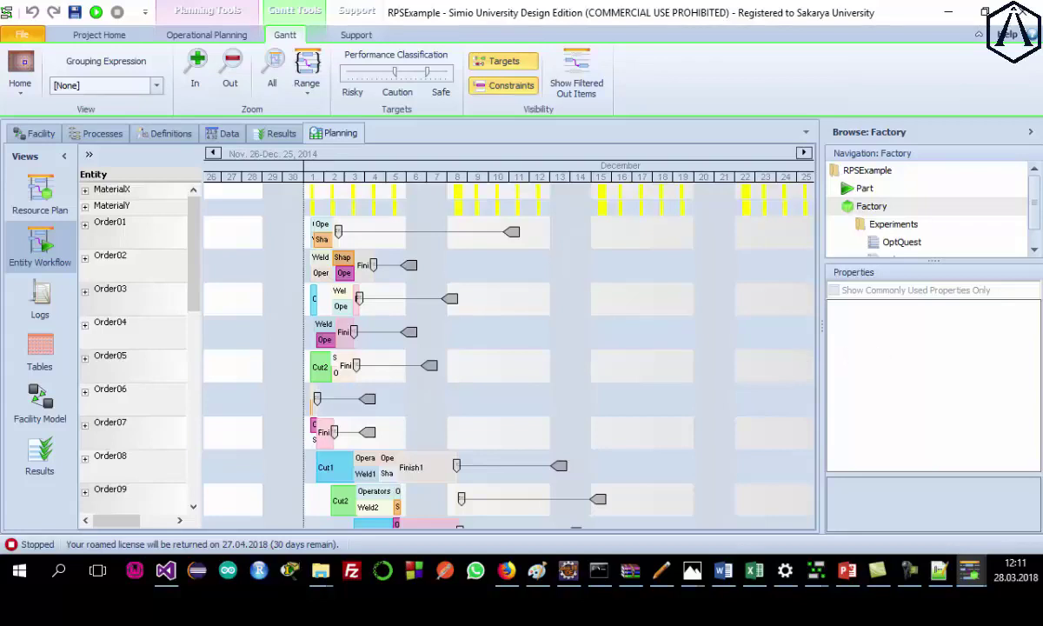
click(39, 193)
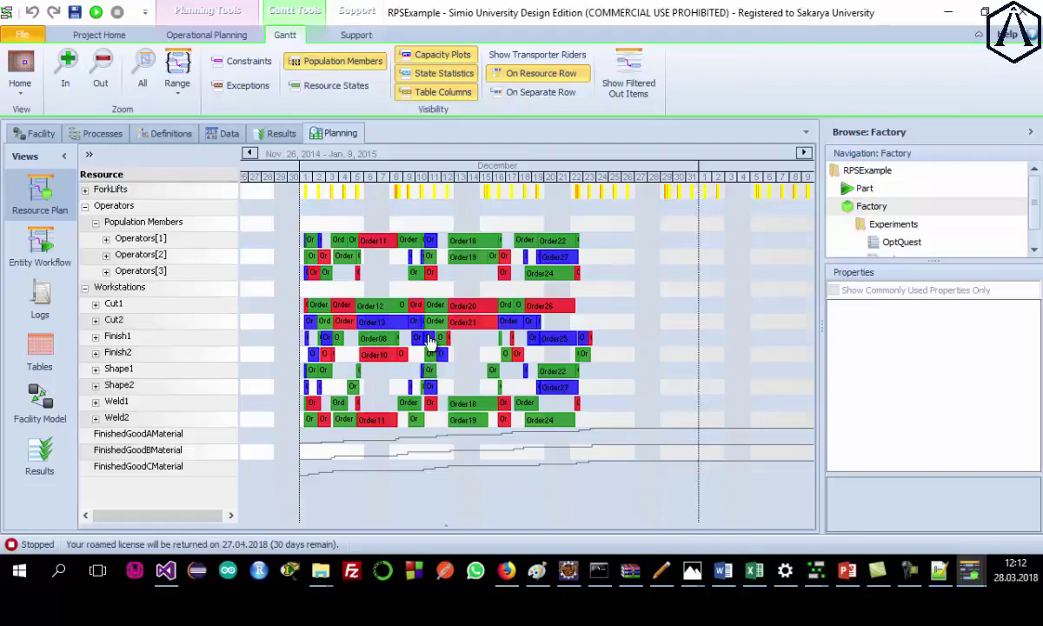
mouse_move(428, 341)
mouse_move(467, 268)
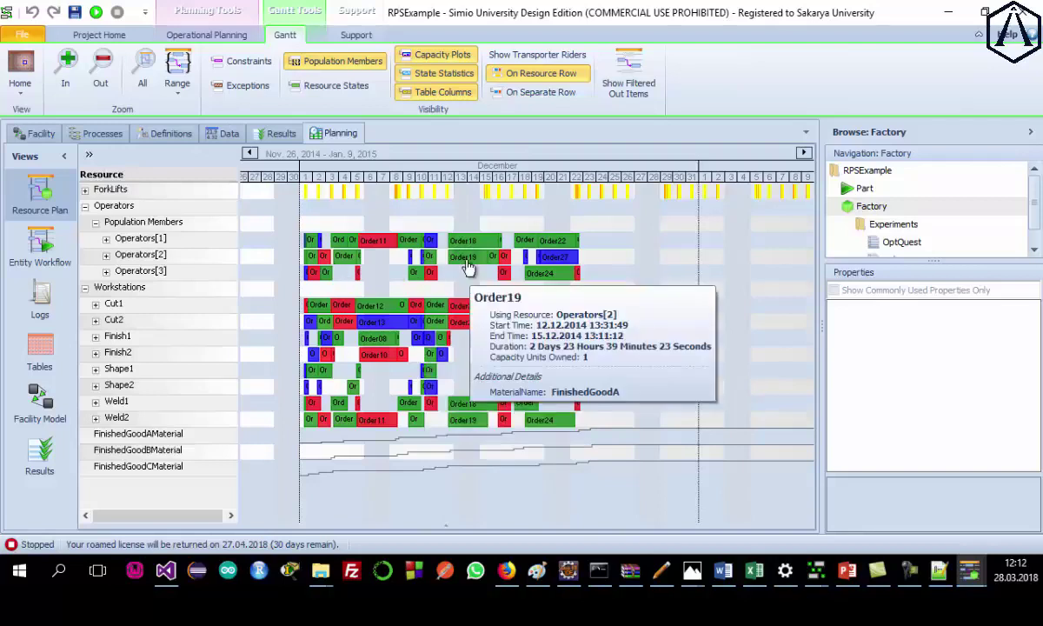